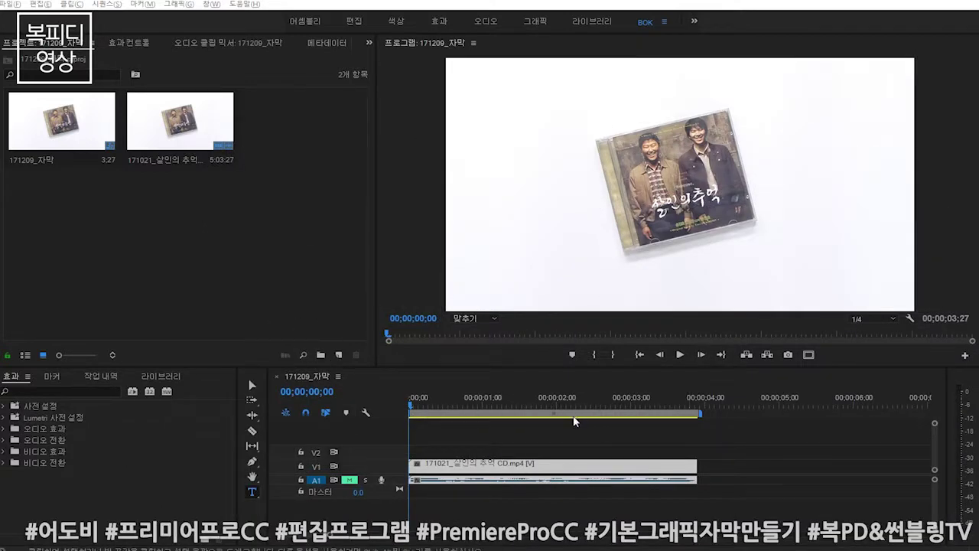
Step: Scrub the playhead to 00;00;01;16 and open the Window menu
drag(520, 418, 345, 416)
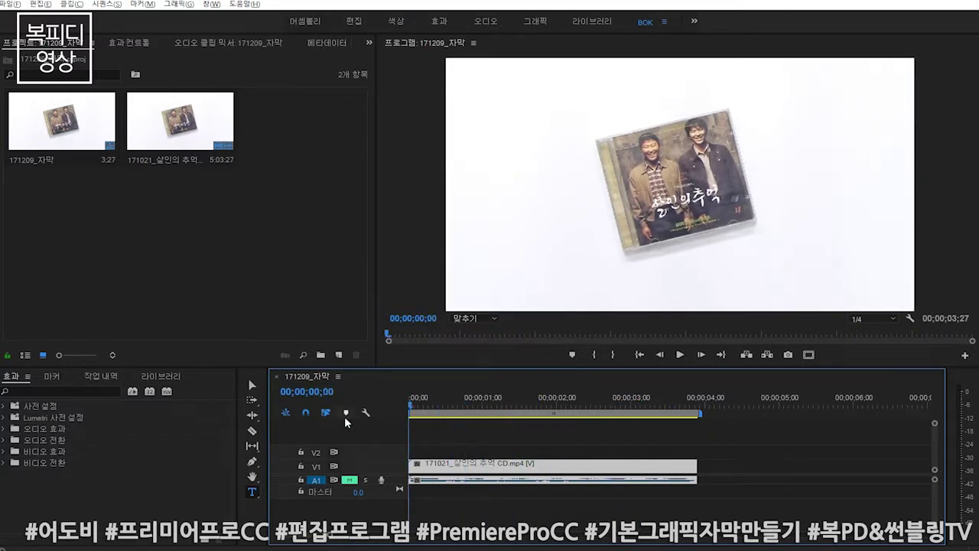
mouse_move(410, 400)
mouse_down()
mouse_move(533, 407)
mouse_move(523, 405)
mouse_up()
click(211, 4)
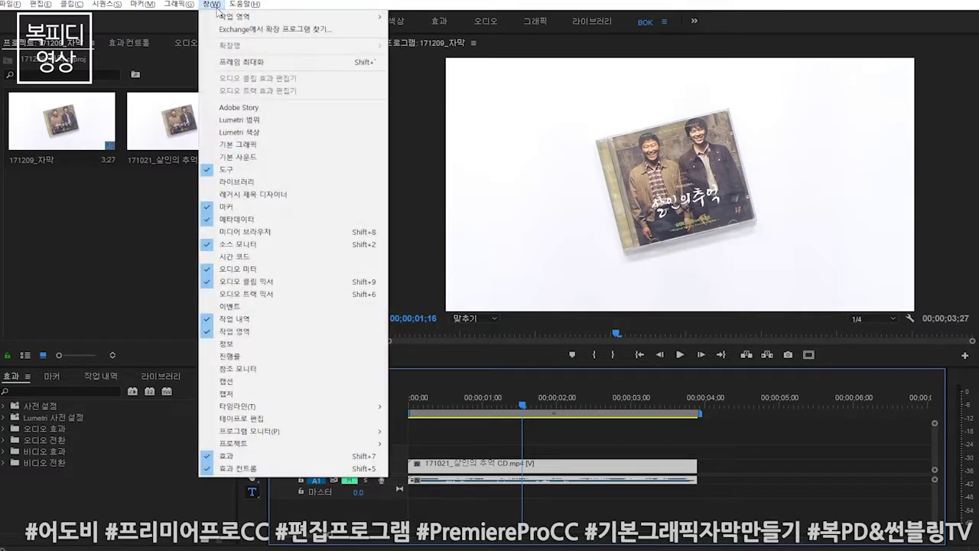
Step: Show the Essential Graphics panel and look inside the [AE] Sports Package folder
click(243, 147)
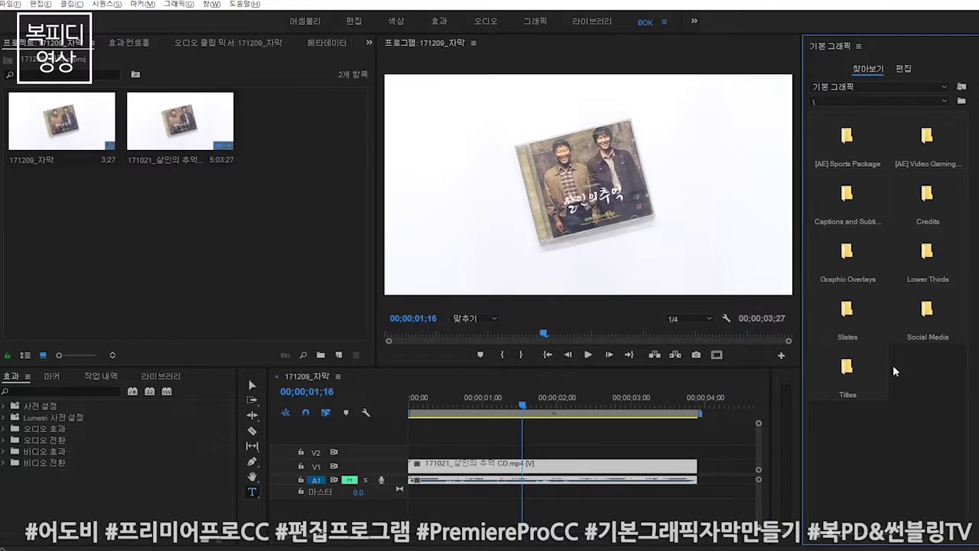
double_click(861, 142)
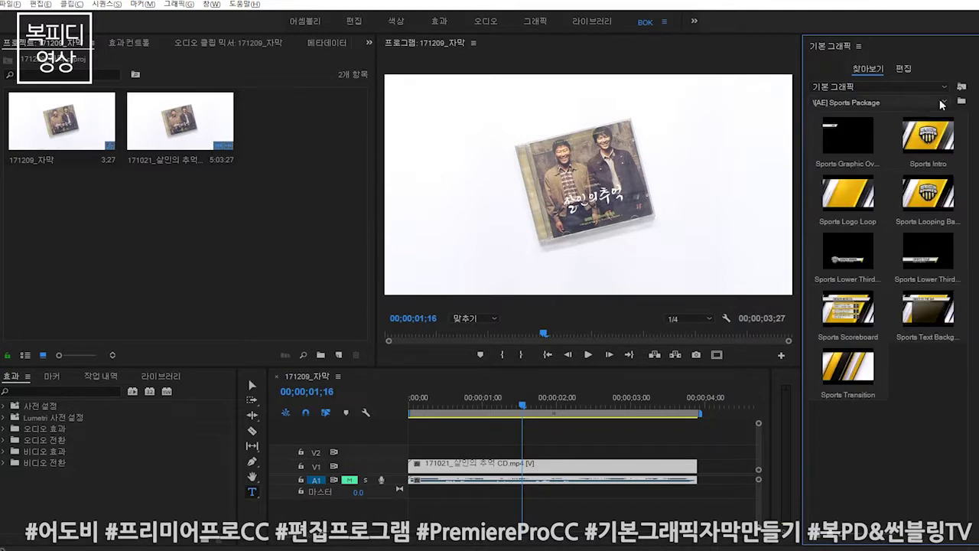
click(888, 101)
click(885, 115)
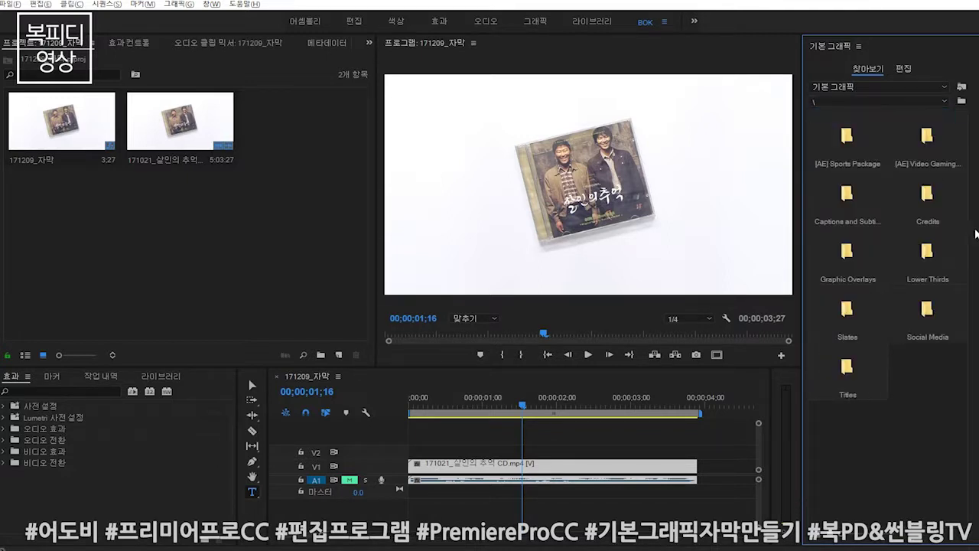
Step: Browse the Video Gaming Package and Captions and Subtitles folders, then enlarge thumbnails to one column
double_click(935, 160)
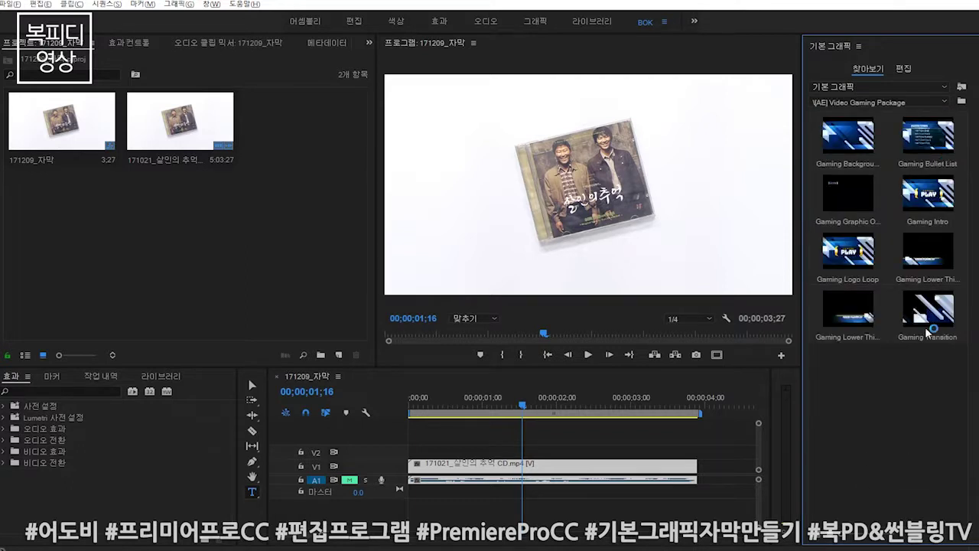
click(887, 101)
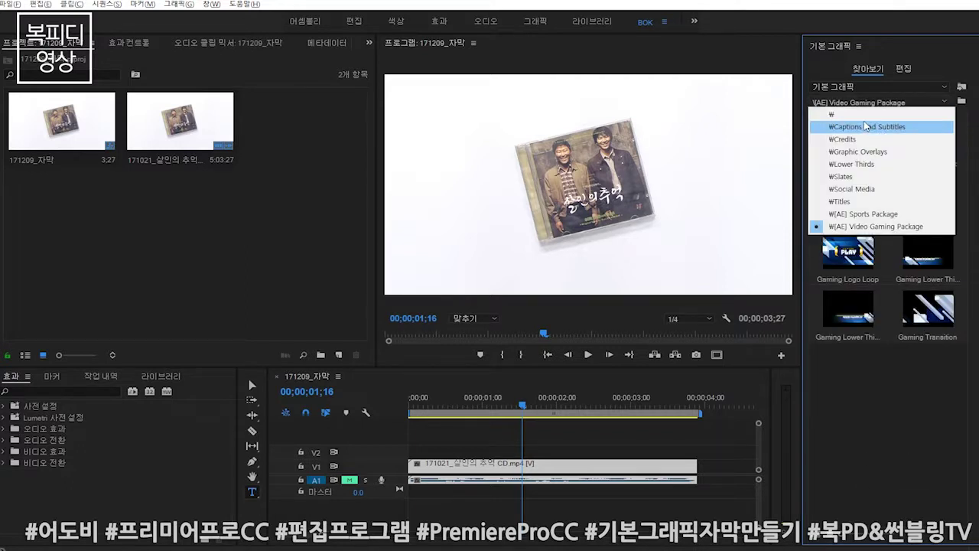
click(885, 114)
double_click(850, 187)
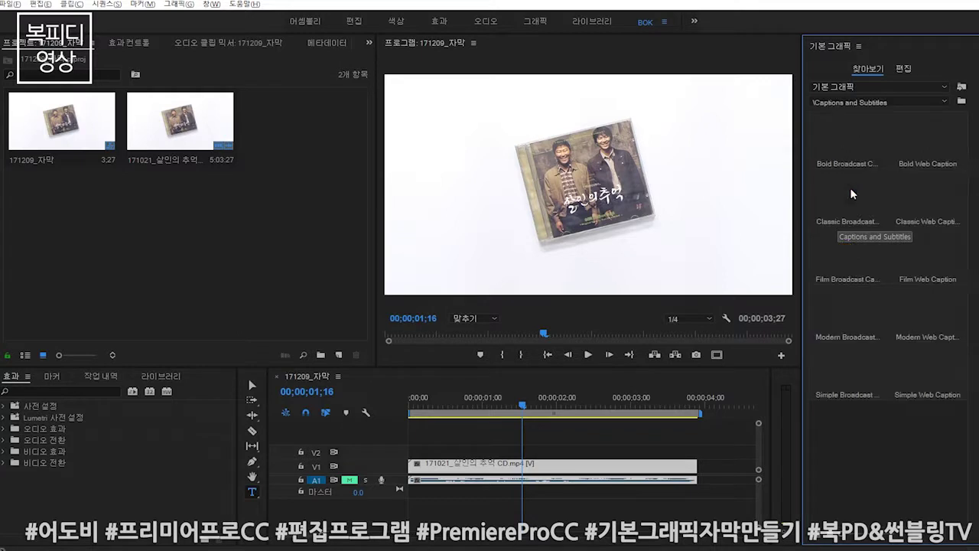
click(938, 105)
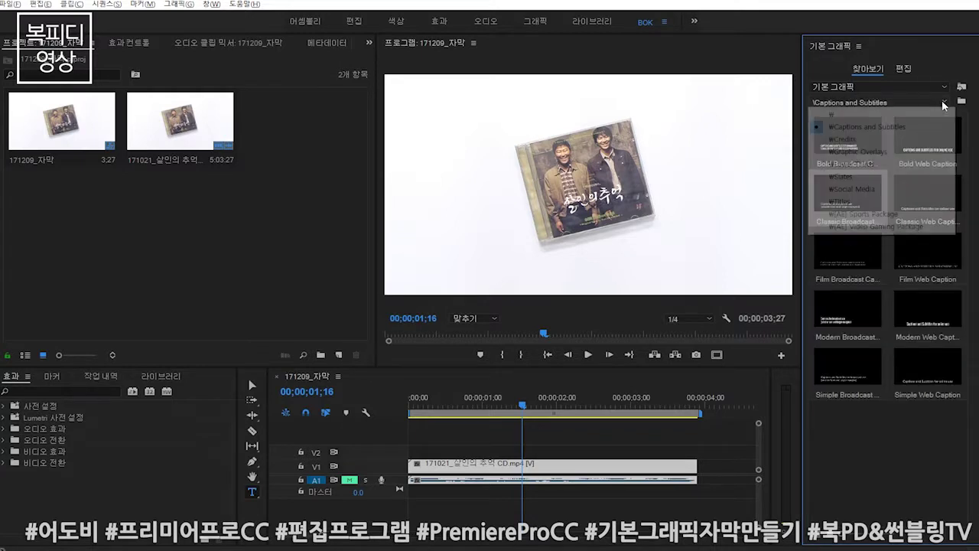
click(857, 115)
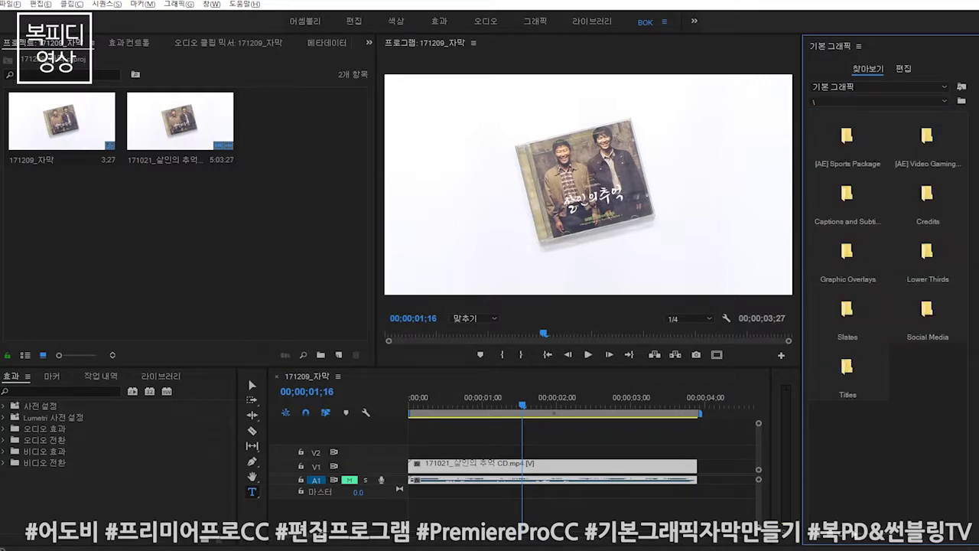
drag(842, 538, 857, 538)
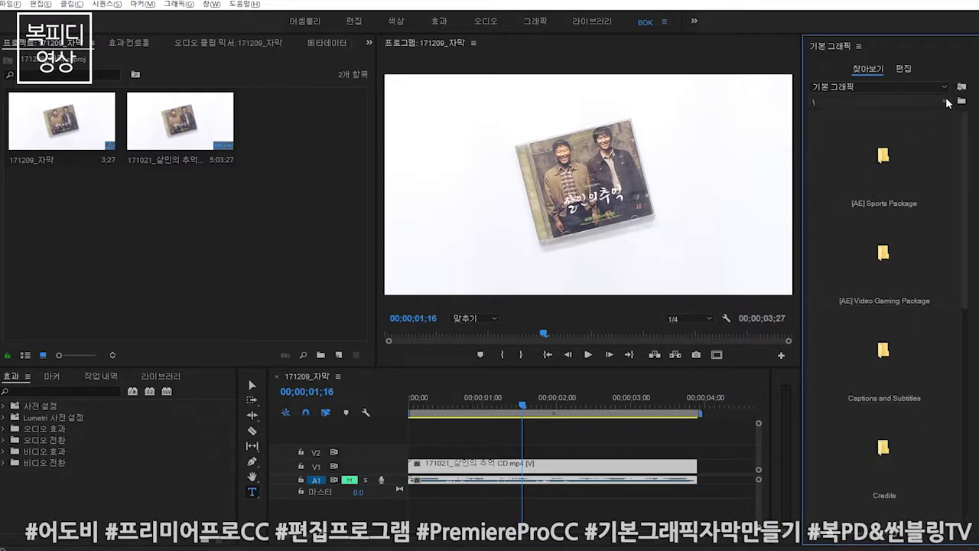
scroll(909, 338, down, 5)
Step: Choose the Captions and Subtitles folder from the Essential Graphics folder path dropdown
scroll(909, 338, up, 5)
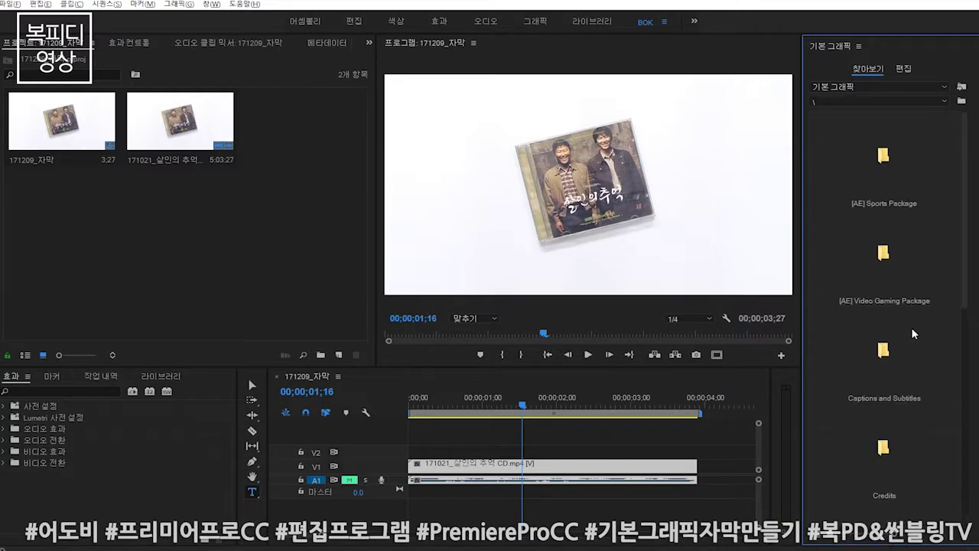
click(946, 102)
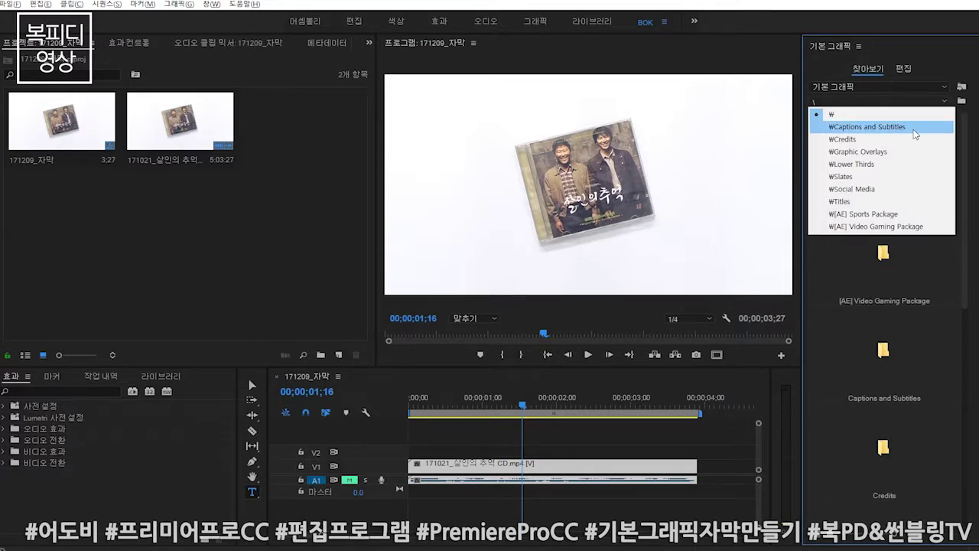
click(914, 128)
click(946, 102)
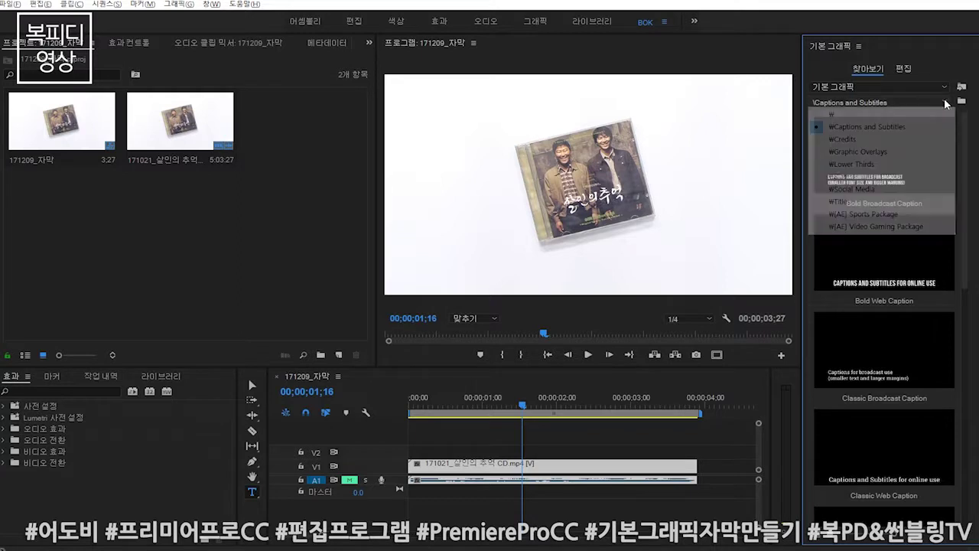
click(946, 114)
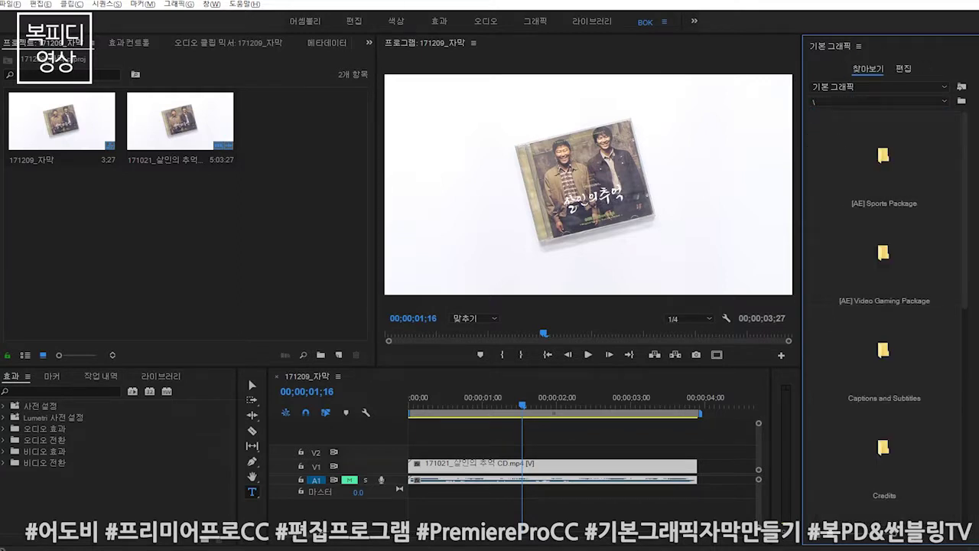
click(947, 102)
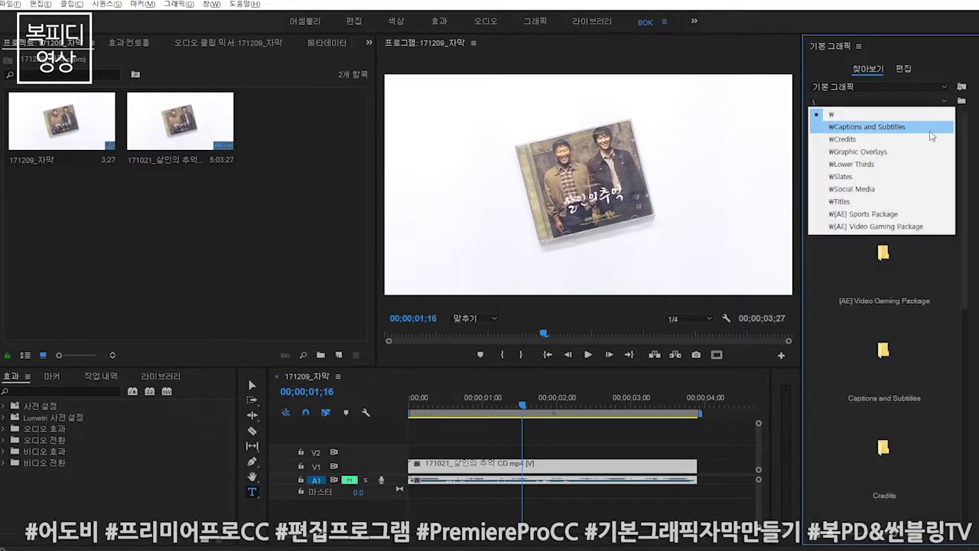
click(929, 128)
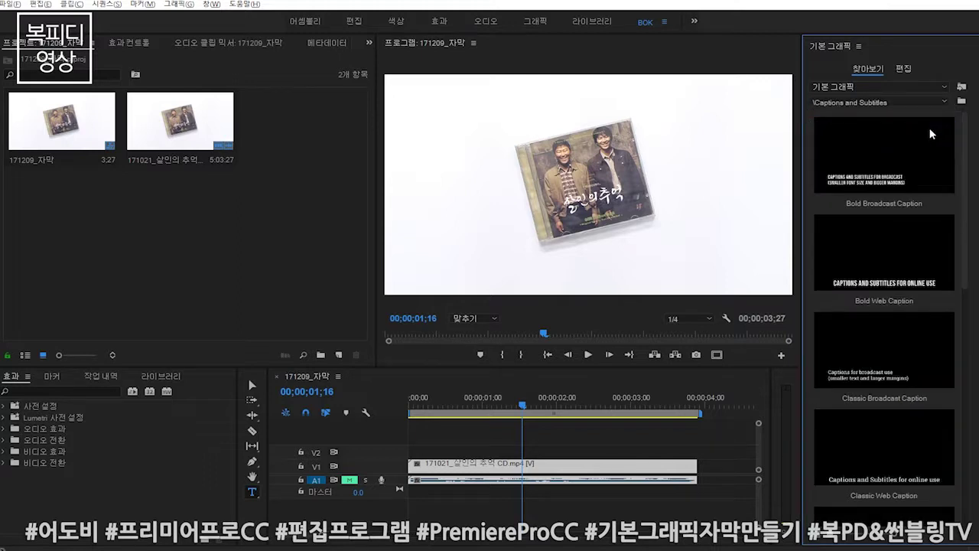
Step: Scroll through the caption templates, such as Bold Broadcast Caption and Film Web Caption
scroll(896, 257, down, 2)
scroll(895, 328, down, 2)
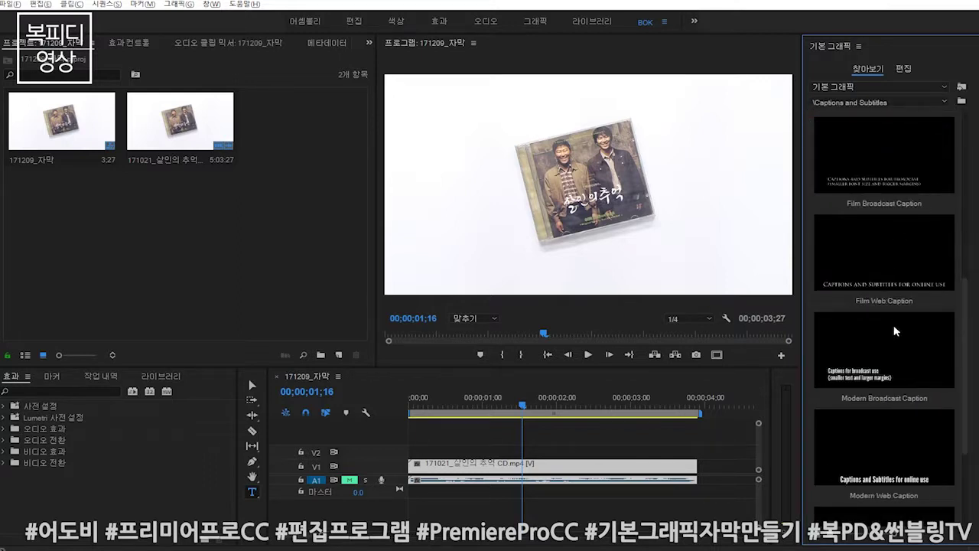
scroll(894, 328, down, 2)
scroll(904, 368, up, 2)
scroll(904, 329, up, 2)
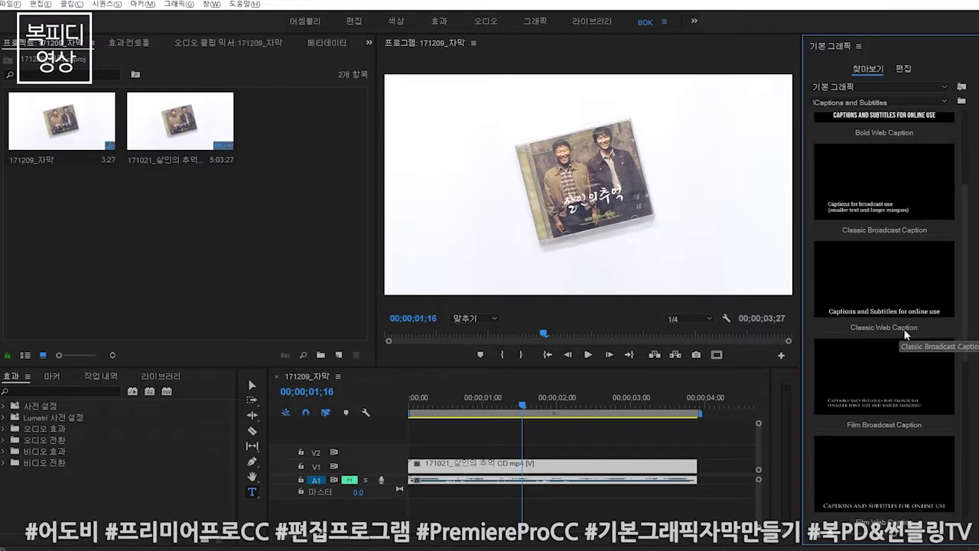
scroll(904, 329, up, 2)
scroll(885, 324, down, 3)
scroll(885, 324, down, 3)
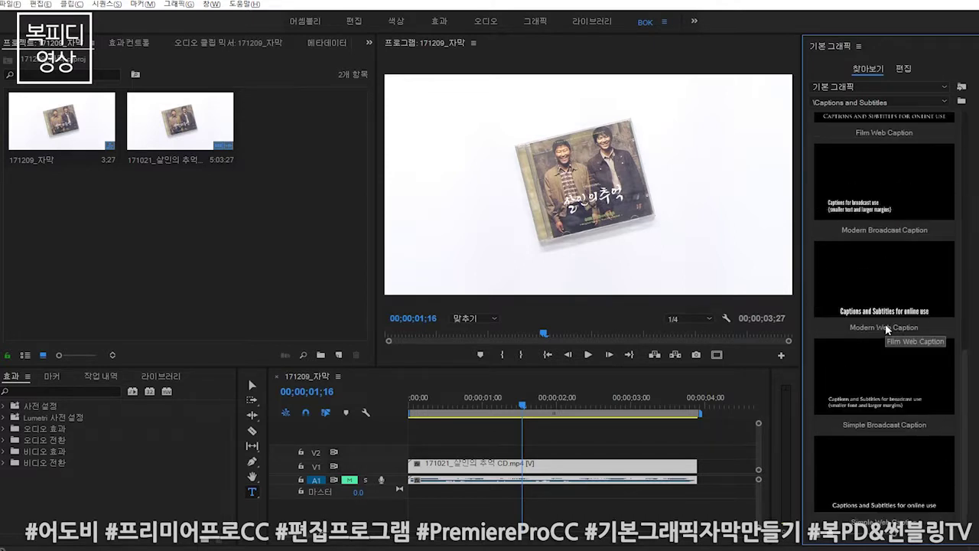
scroll(885, 323, up, 2)
scroll(884, 324, up, 2)
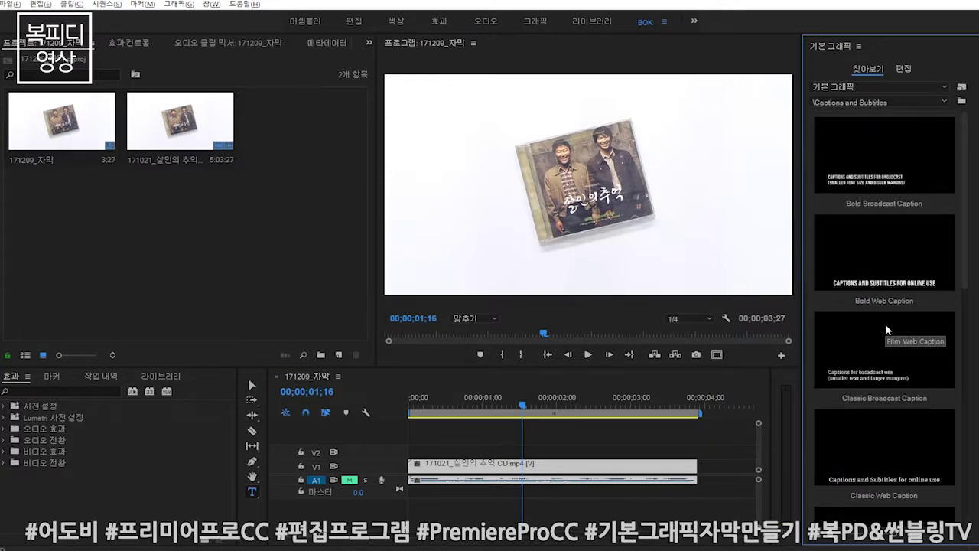
scroll(886, 319, down, 4)
scroll(884, 316, up, 3)
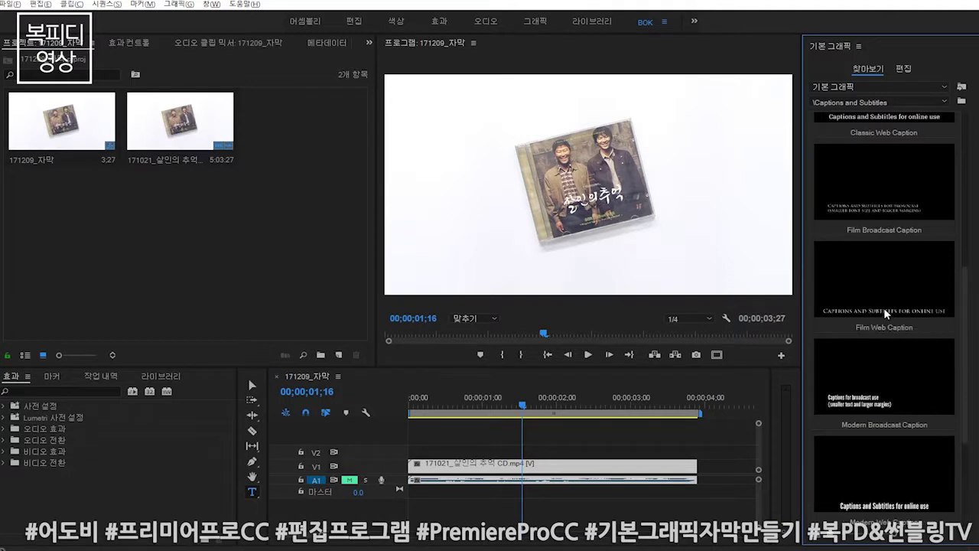
scroll(884, 306, up, 2)
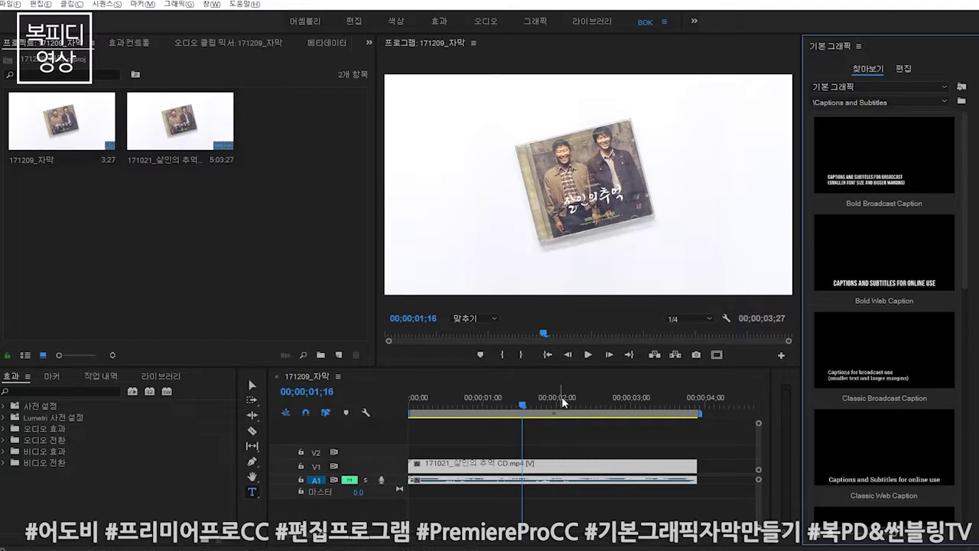
Step: Place the Bold Web Caption template on V2 and set preview resolution to full quality
drag(567, 367, 568, 346)
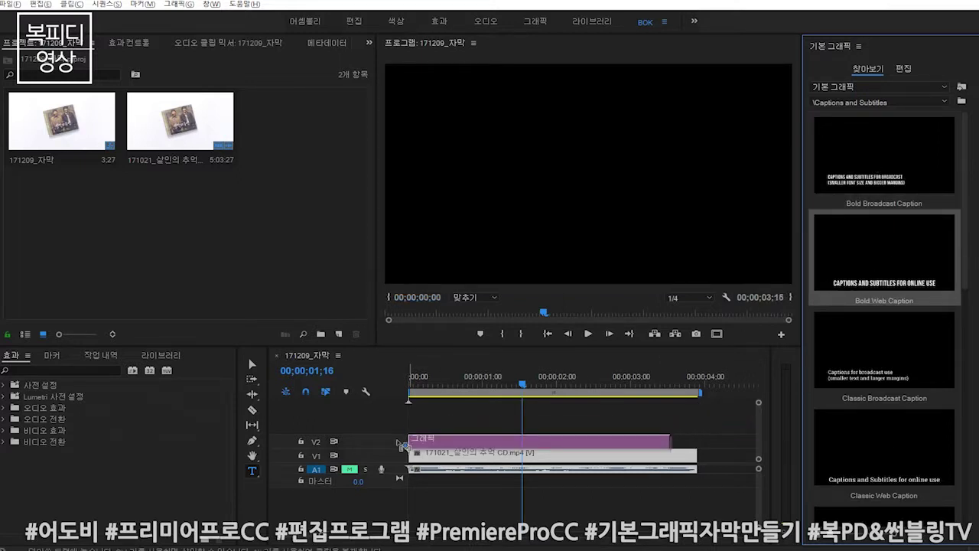
drag(738, 323, 458, 440)
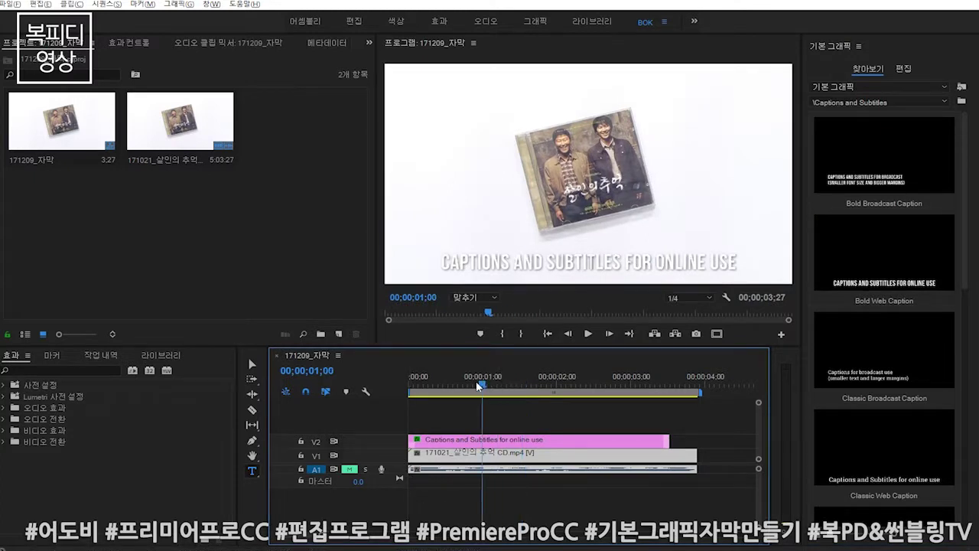
drag(501, 384, 411, 386)
click(689, 298)
click(690, 311)
click(482, 384)
Step: Play the sequence from the start to preview the caption over the CD footage
drag(468, 386, 210, 412)
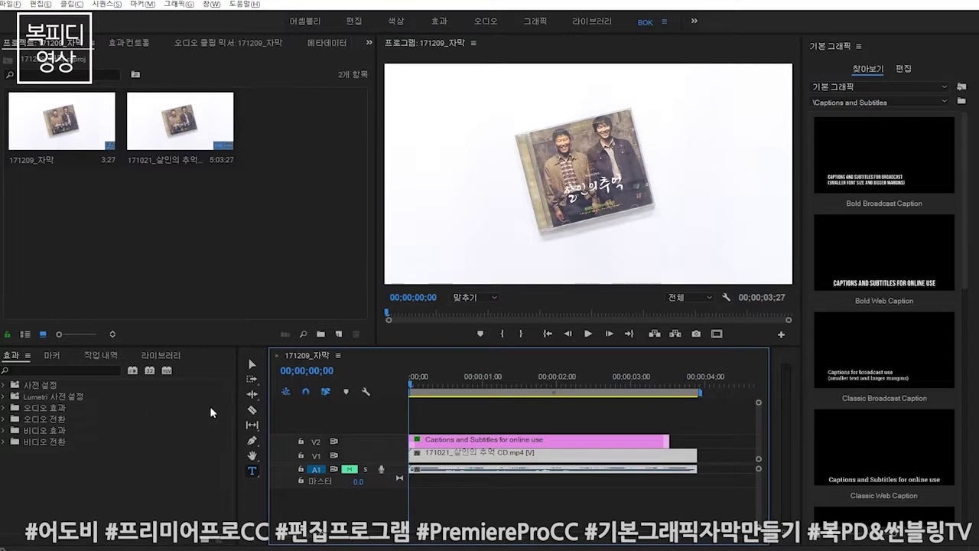
key(space)
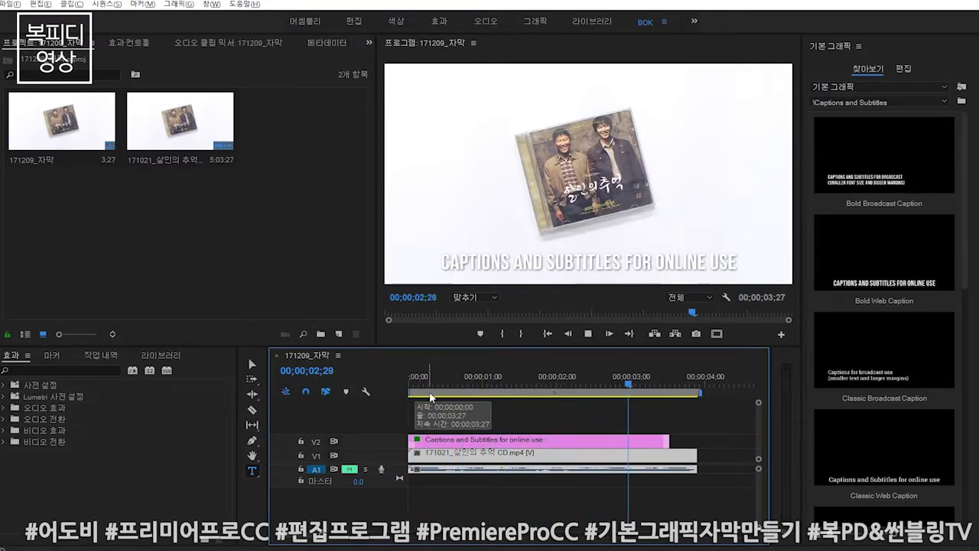
key(Home)
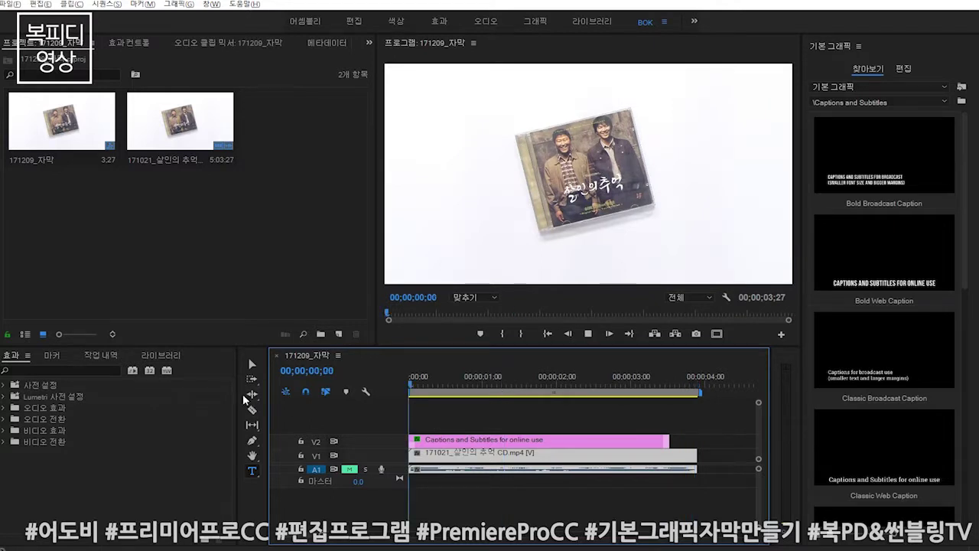
key(space)
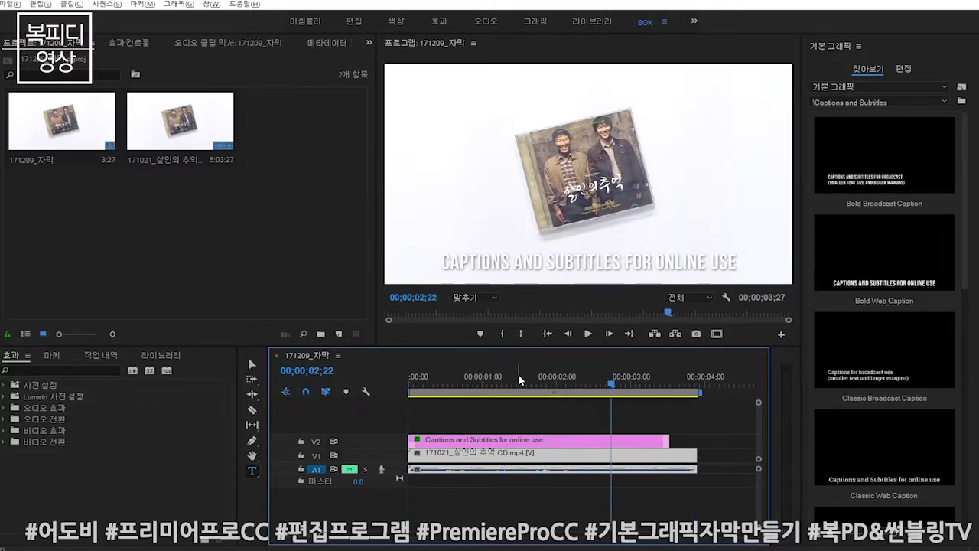
key(Home)
Step: Replace the V2 caption's template wording with '살인의 추억 OST'
click(252, 366)
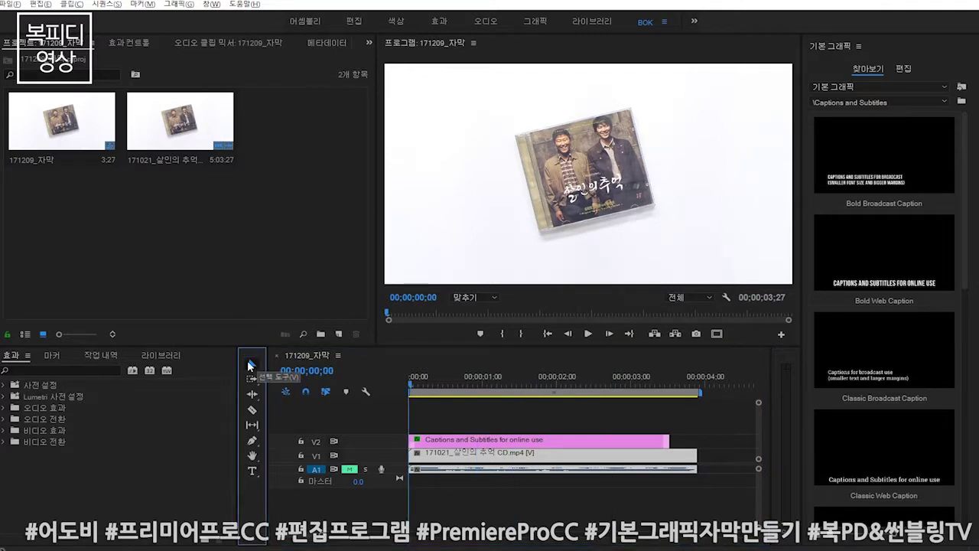
click(528, 439)
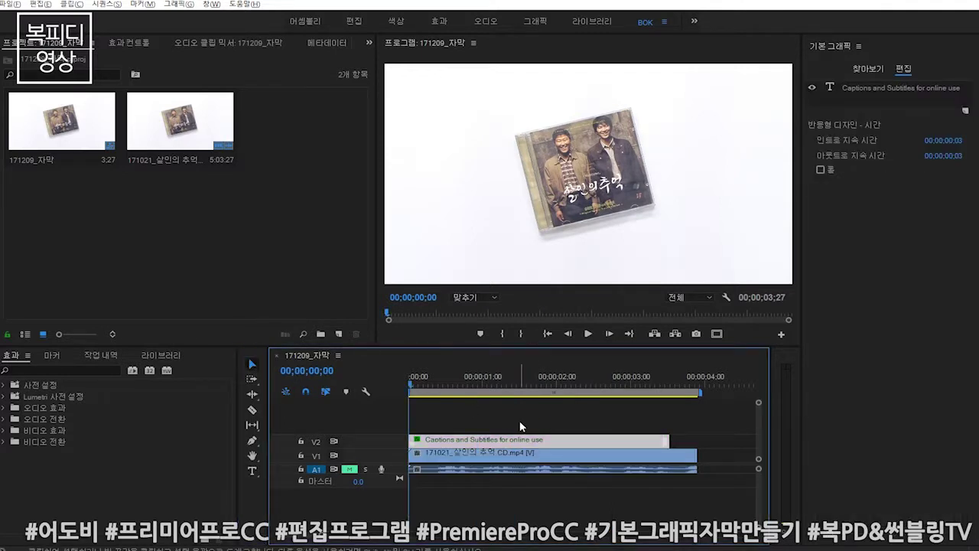
click(515, 392)
double_click(559, 264)
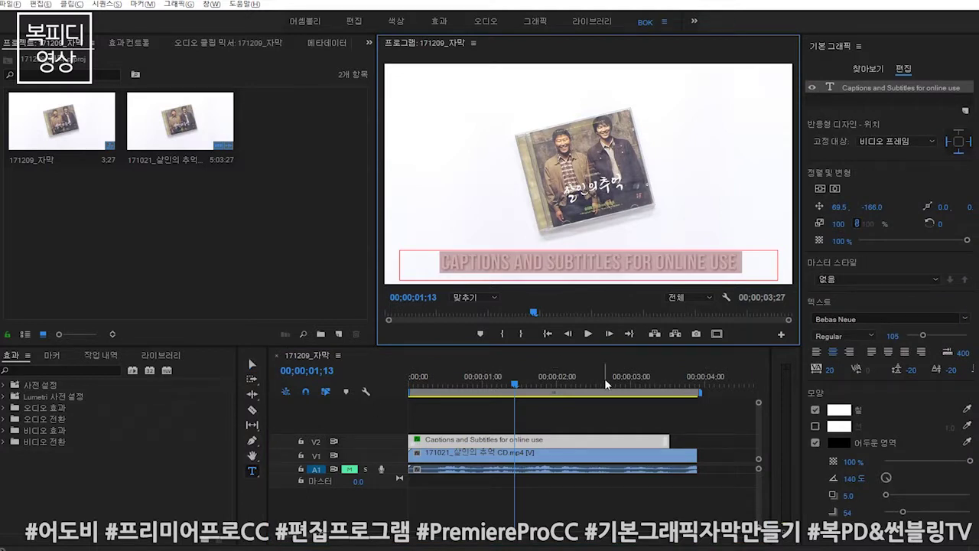
key(BackSpace)
text(살인의 추억 OST)
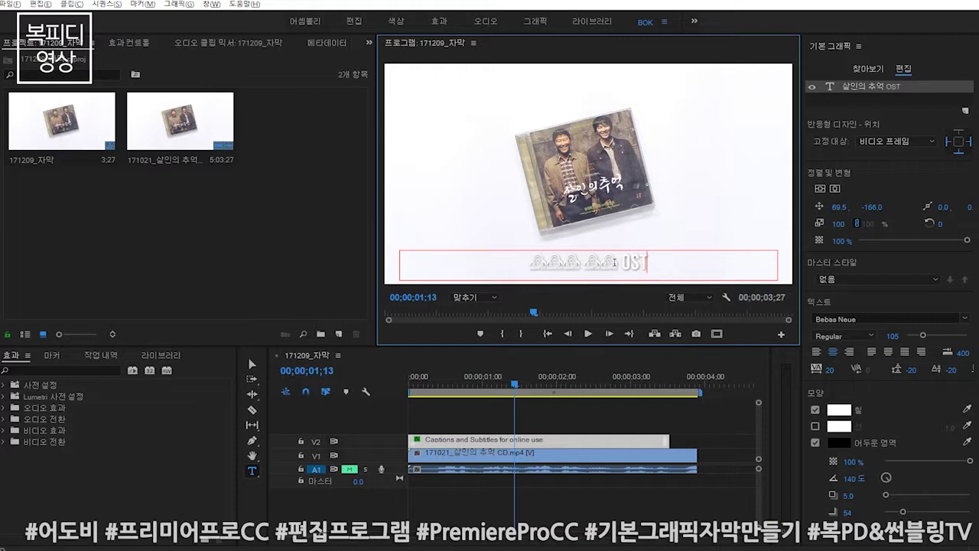
drag(617, 262, 524, 264)
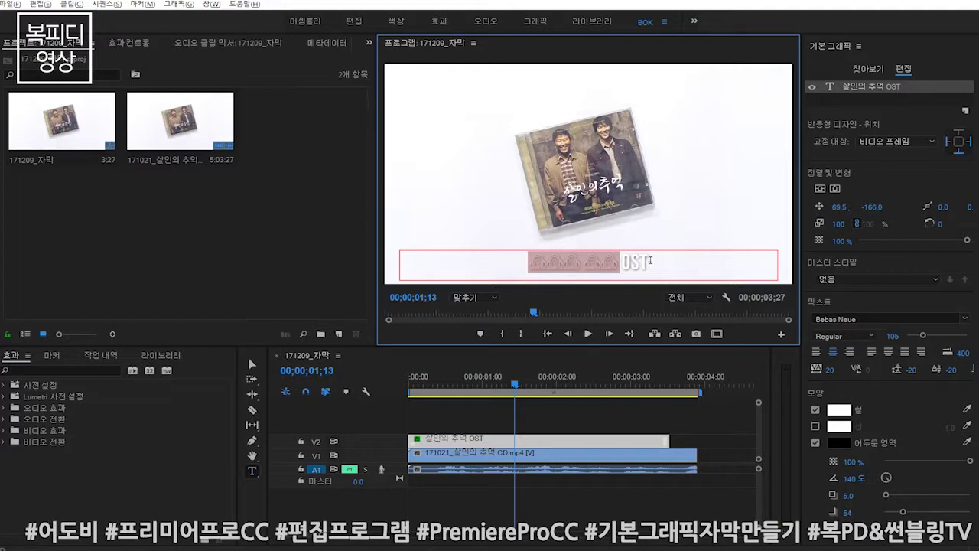
Step: Select the whole caption text and set its font to 08SeoulNamsan
drag(649, 261, 470, 260)
click(964, 319)
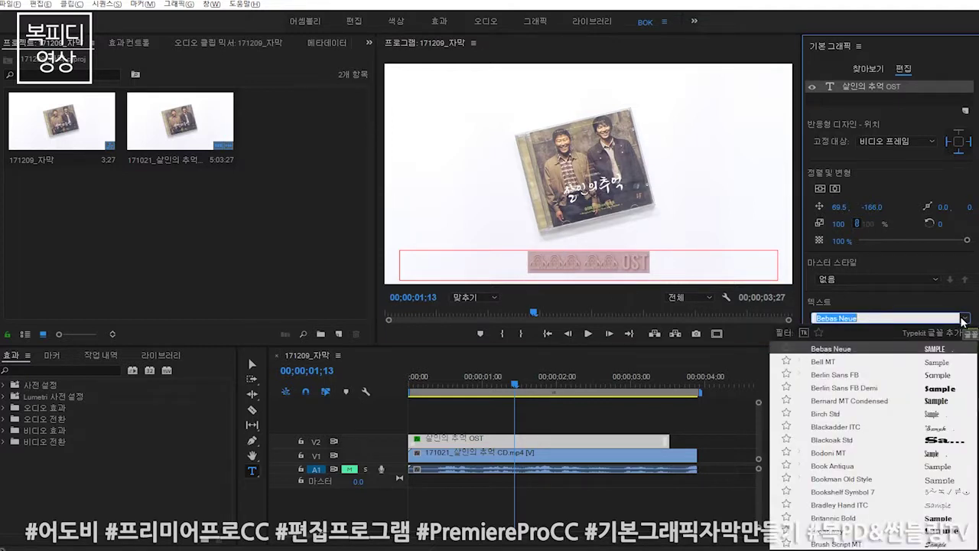
scroll(869, 429, down, 15)
scroll(869, 429, up, 5)
scroll(868, 429, up, 5)
scroll(869, 429, down, 10)
scroll(879, 432, up, 4)
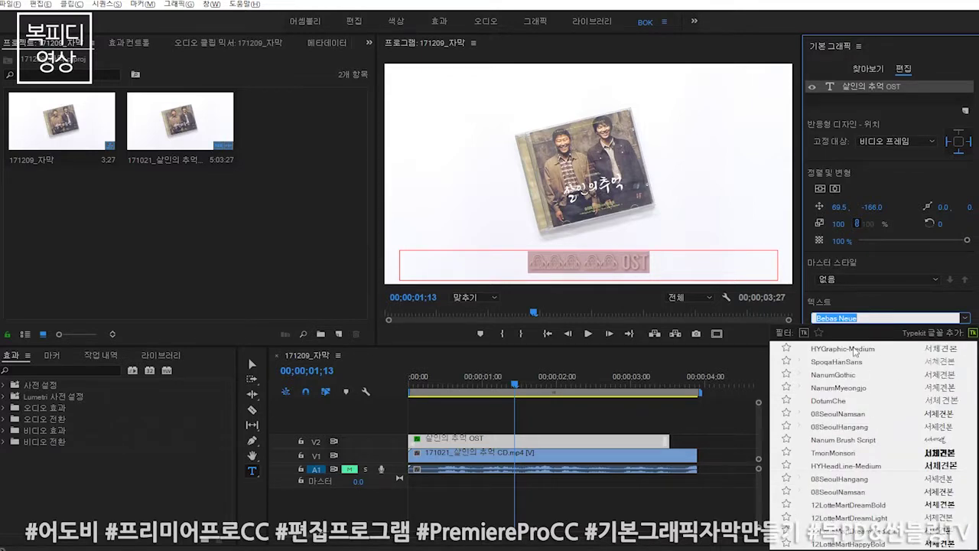
click(852, 417)
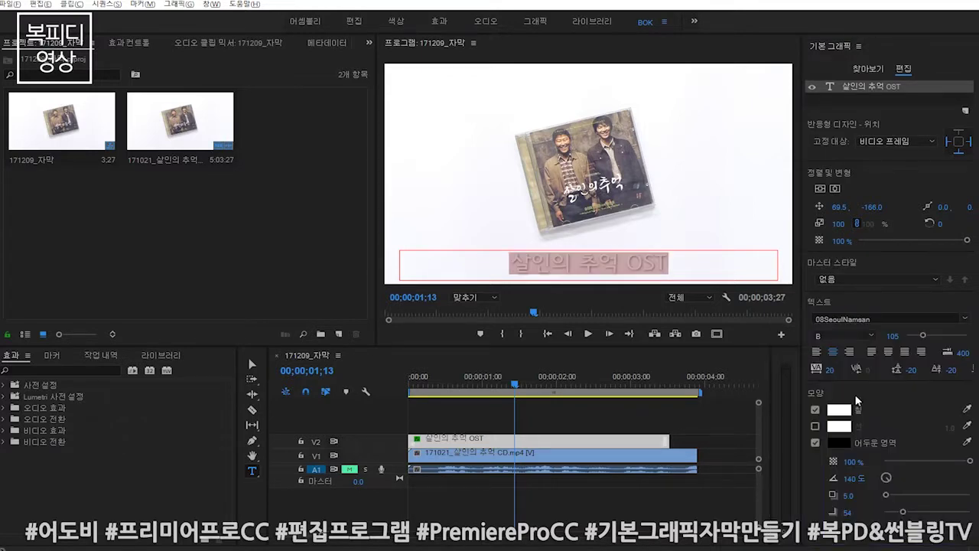
drag(512, 379, 388, 381)
Step: Preview the 살인의 추억 OST caption playing over the footage
click(252, 364)
click(548, 214)
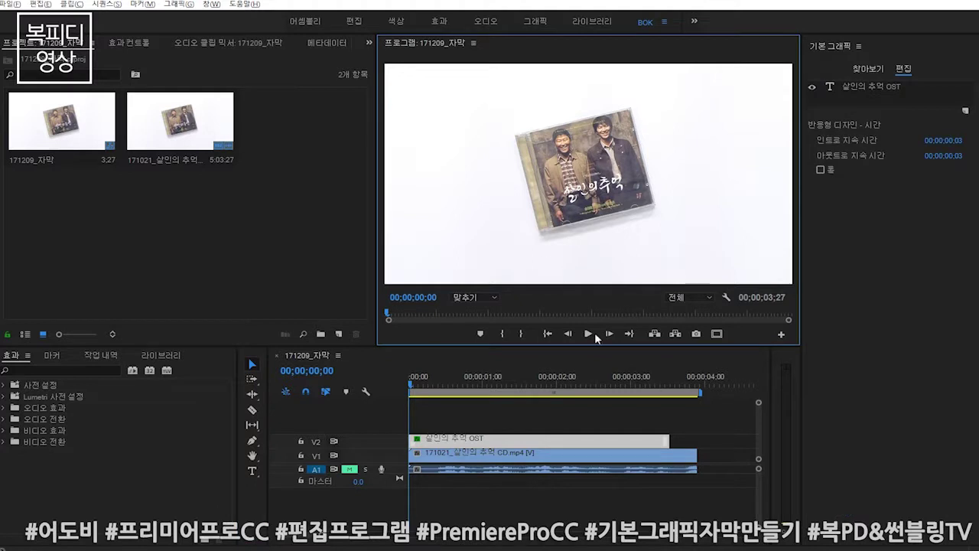
click(513, 421)
key(space)
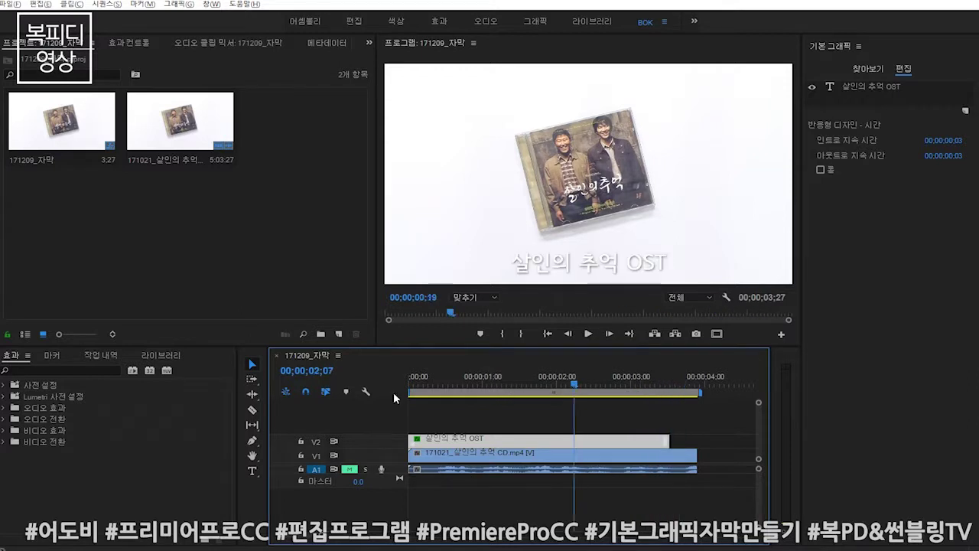
key(space)
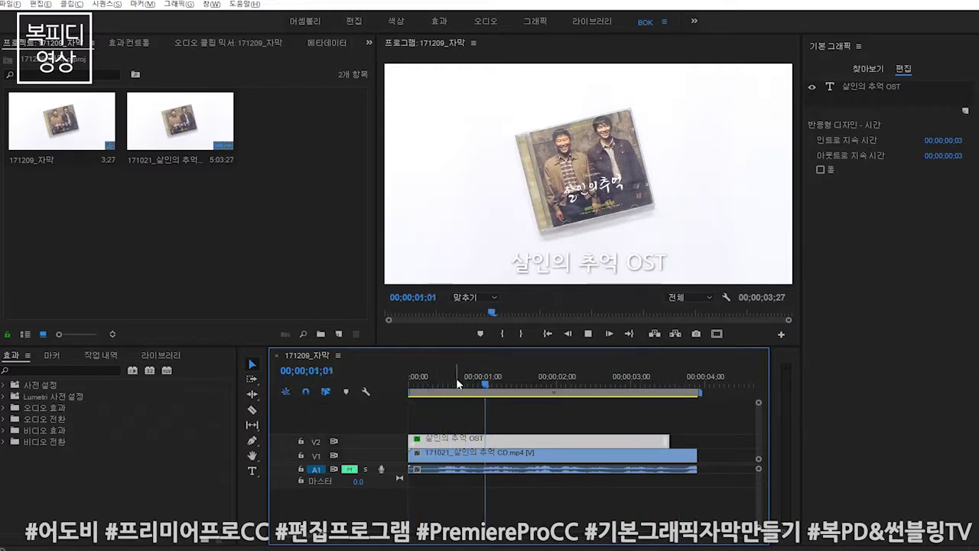
key(space)
key(Home)
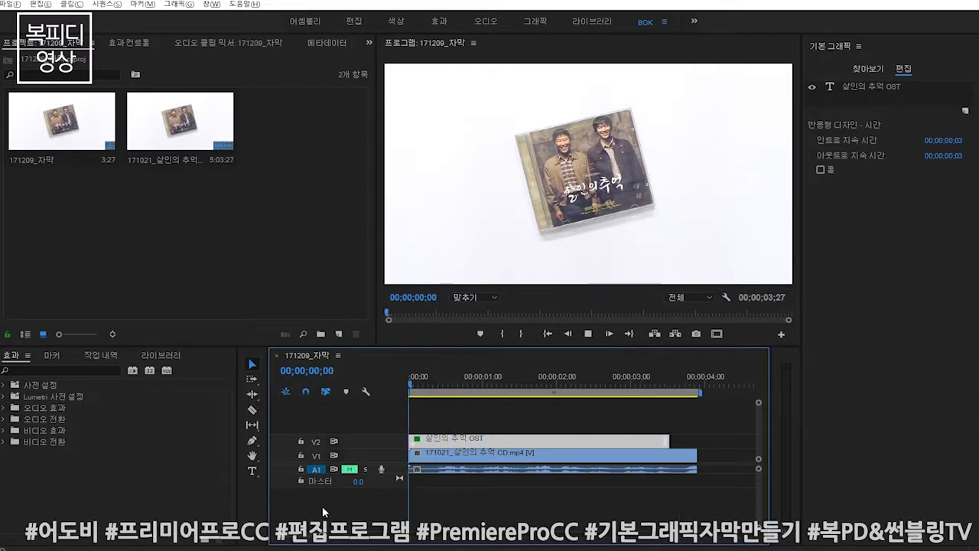
key(space)
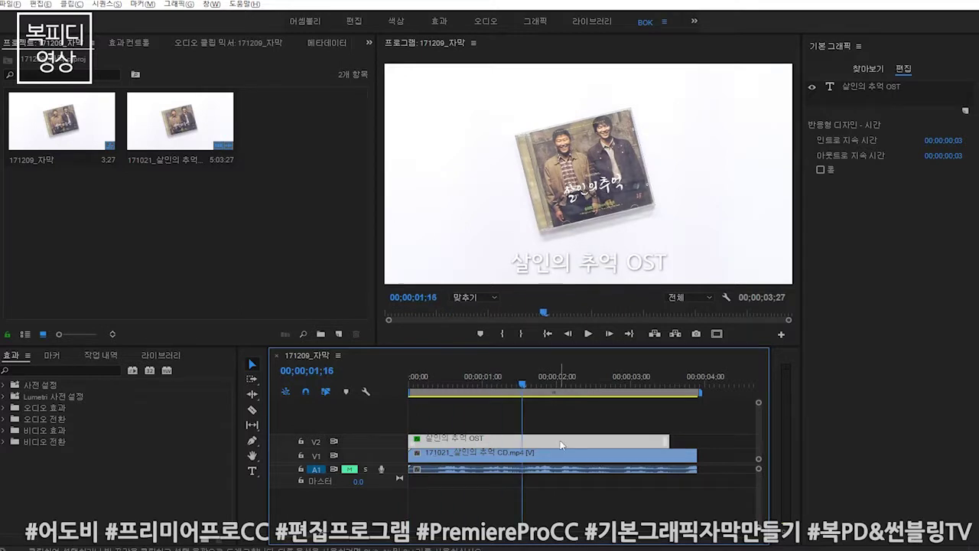
Step: Move the caption toward the lower-left of the frame and replay to check it
drag(595, 264, 472, 273)
key(Home)
key(space)
key(space)
click(539, 440)
Step: Delete the V2 caption clip and show the Titles templates in Essential Graphics Browse
key(Delete)
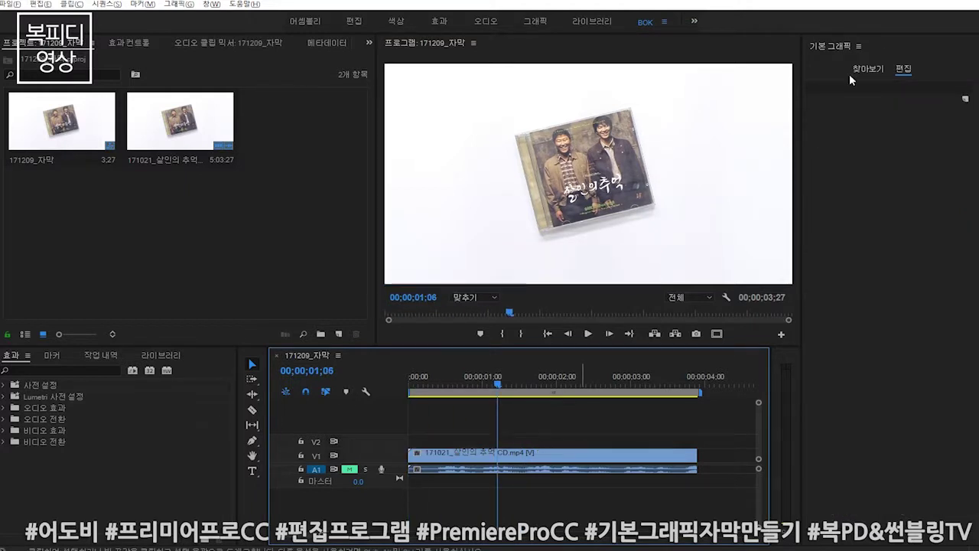
click(869, 68)
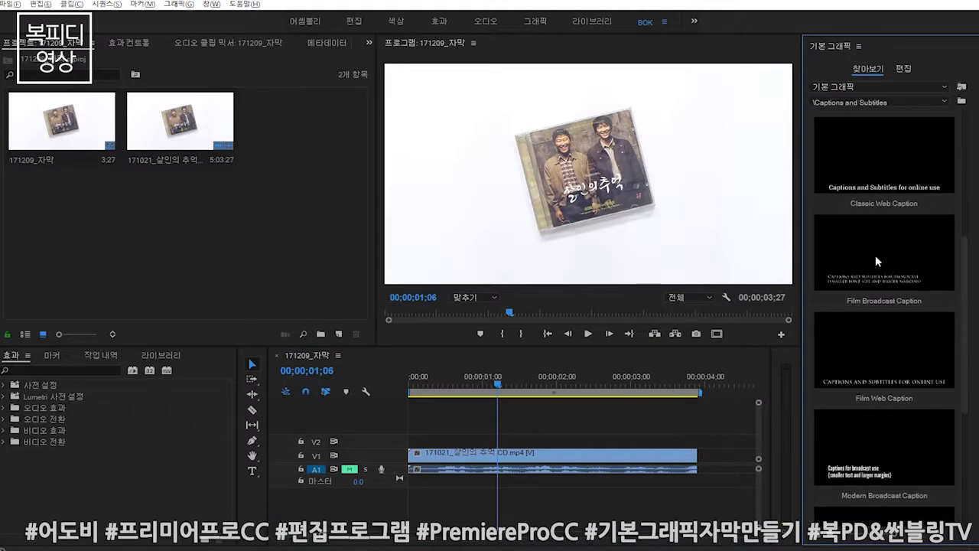
scroll(875, 255, up, 3)
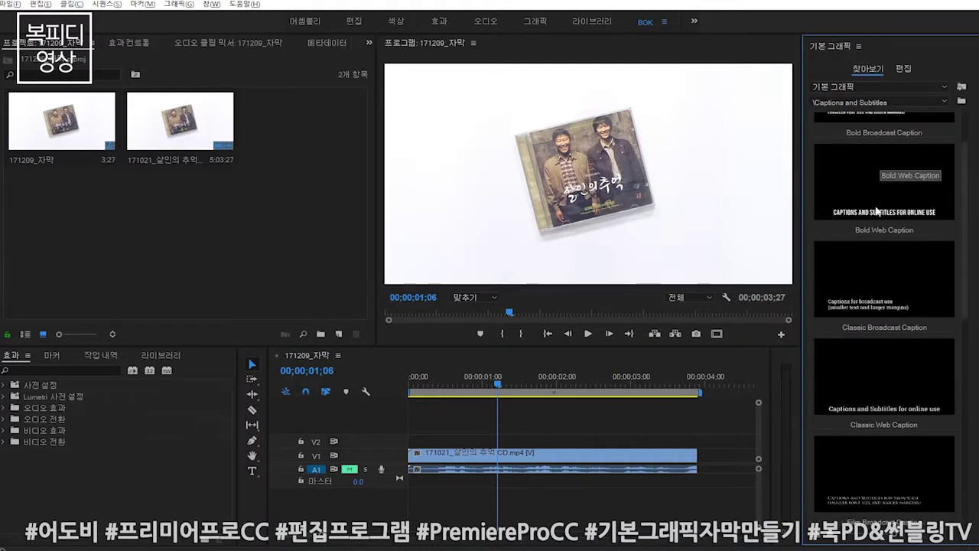
scroll(876, 212, up, 1)
click(943, 105)
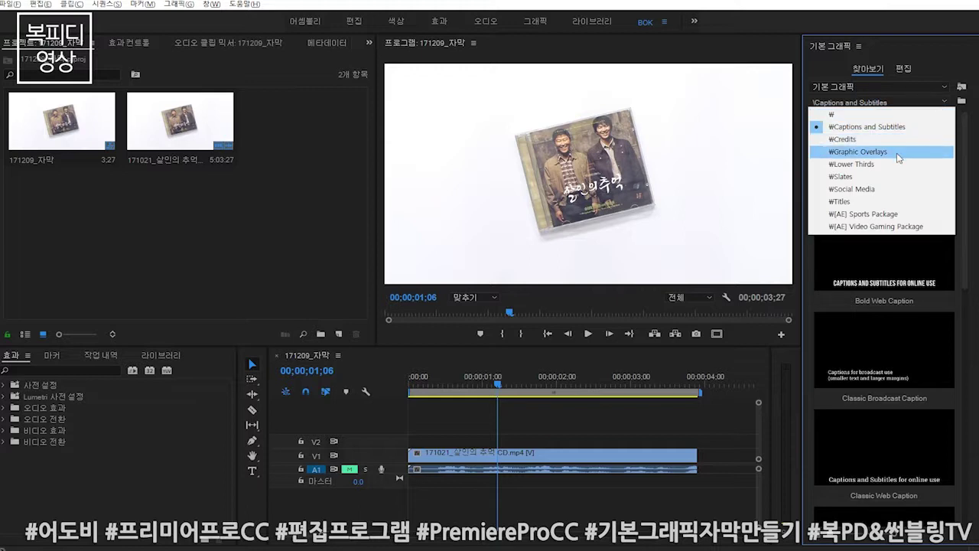
click(886, 205)
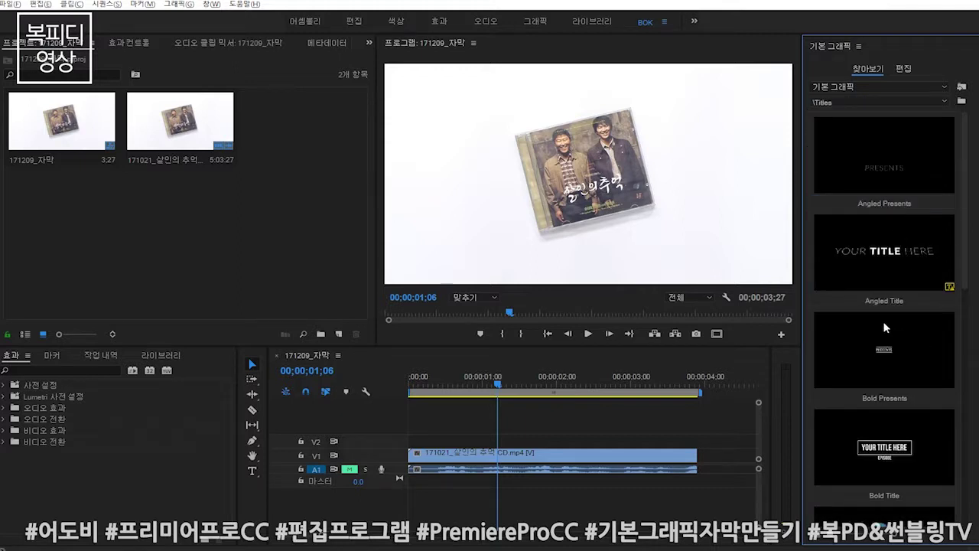
scroll(887, 369, down, 3)
scroll(887, 368, down, 2)
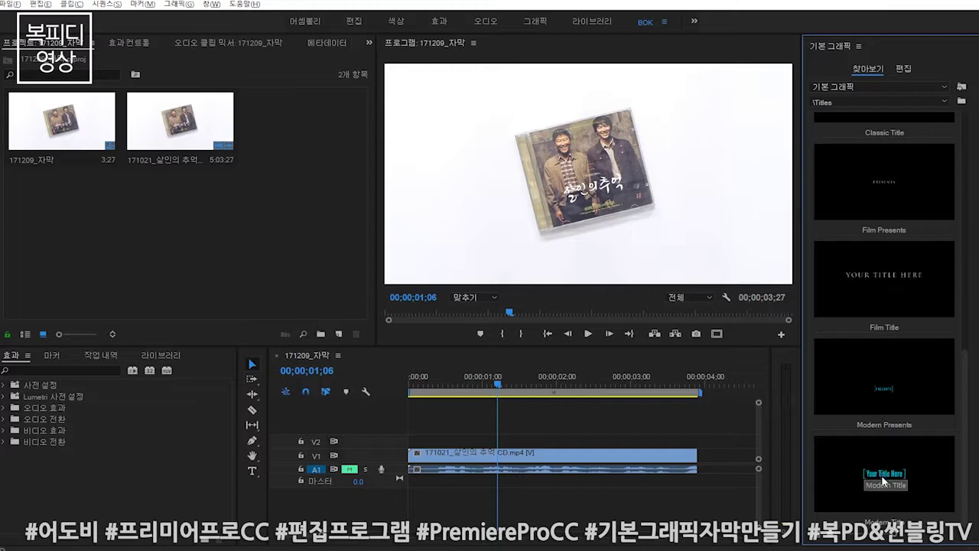
Step: Place Modern Title on V2 and extend the CD footage to its five-second length
drag(884, 479, 396, 442)
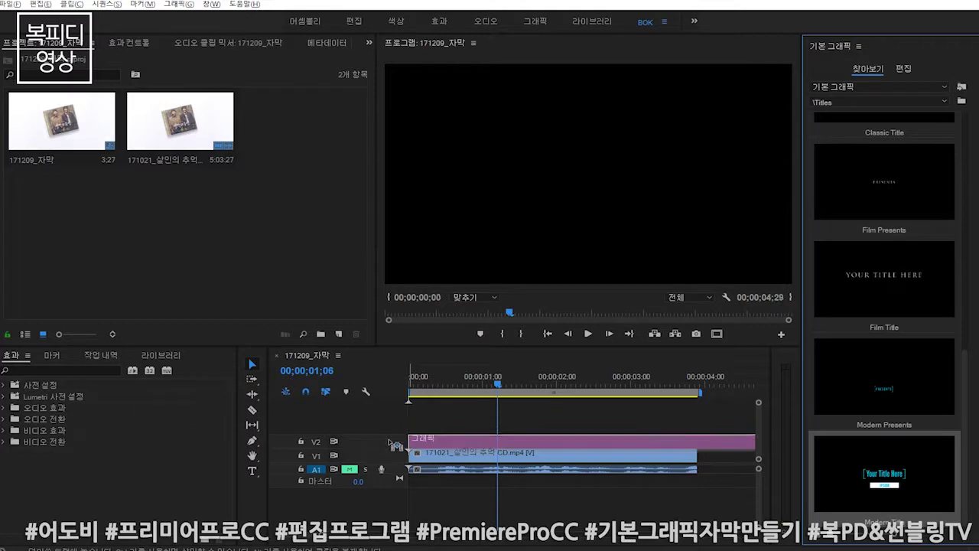
click(437, 390)
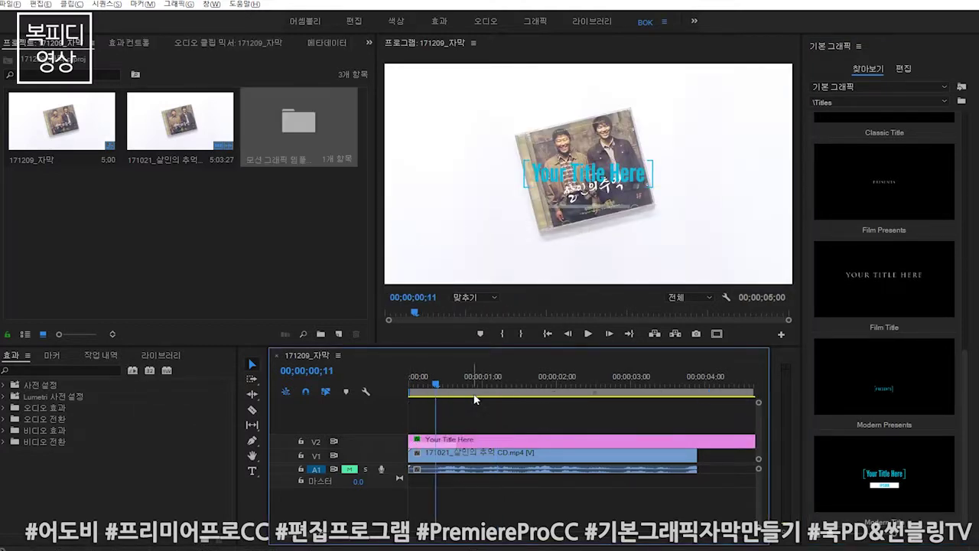
key(minus)
drag(552, 456, 592, 457)
Step: Play and scrub the title animation to 00;00;02;15, then select the title clip
key(Home)
key(space)
key(space)
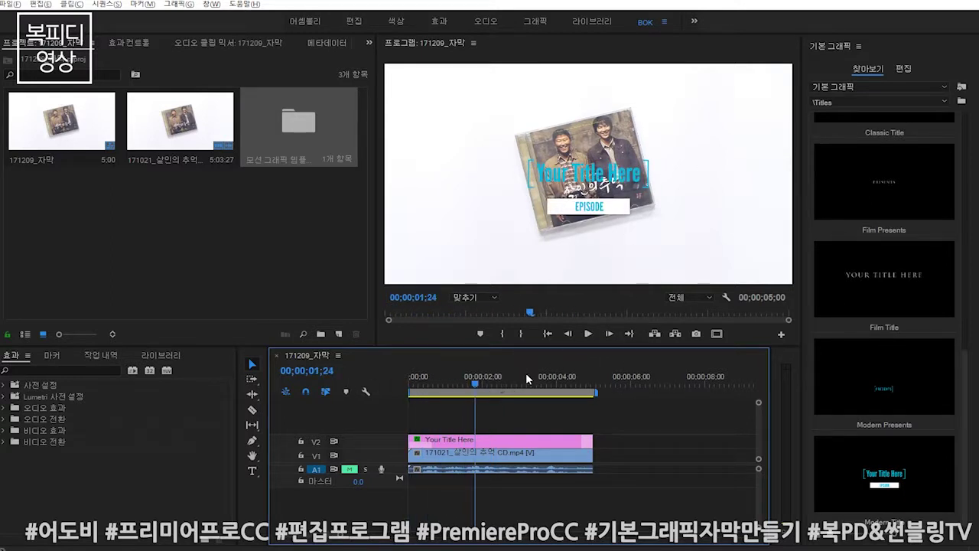
drag(436, 380, 519, 384)
click(519, 439)
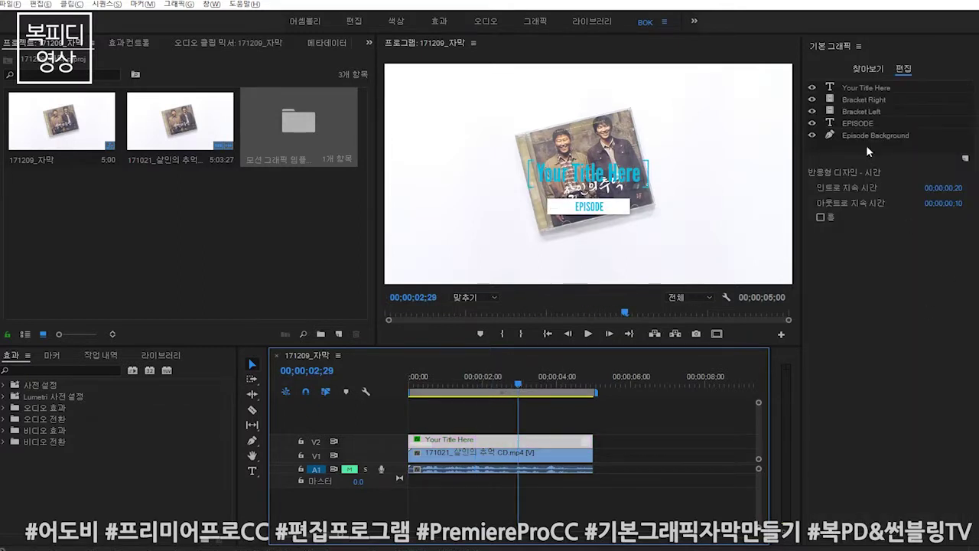
Step: Replace the title's 'Your Title Here' text with 살인의 추억
click(863, 88)
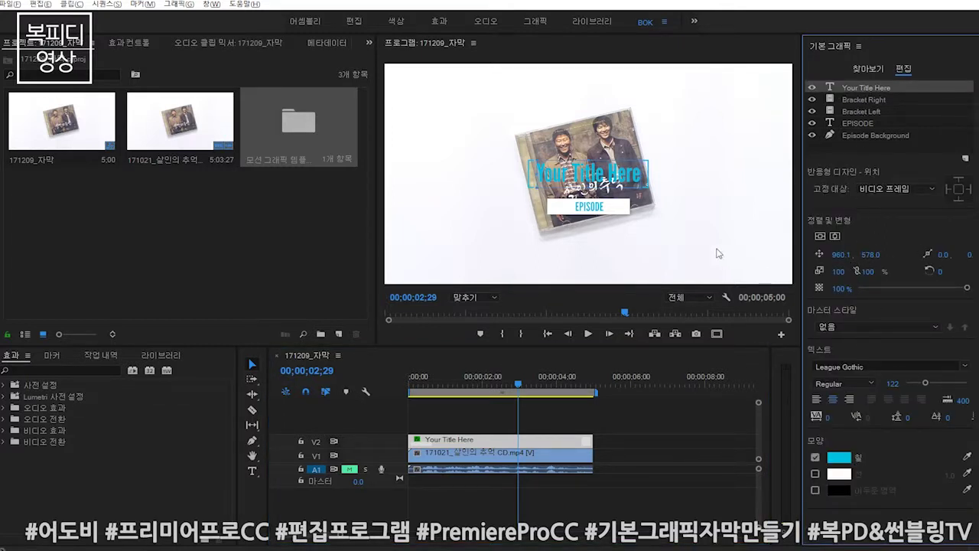
click(254, 362)
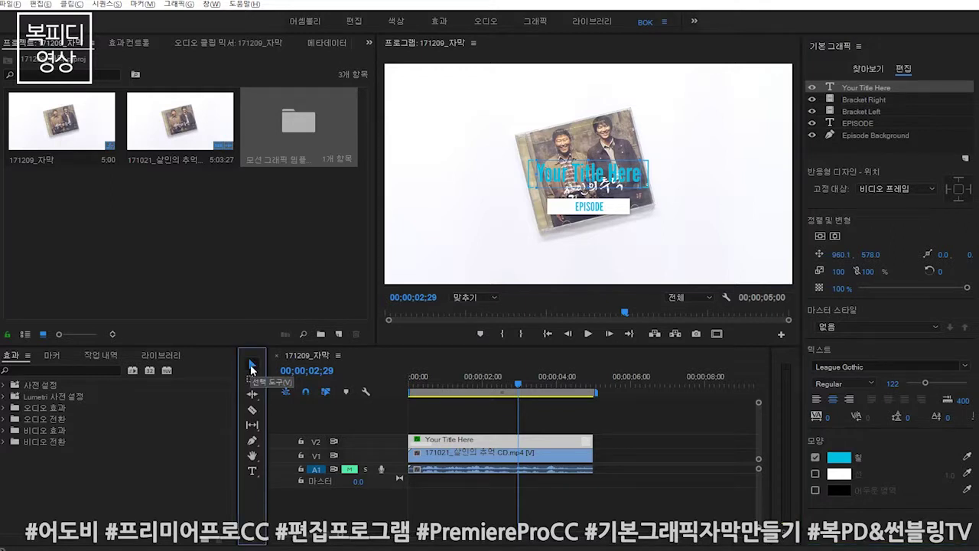
double_click(578, 174)
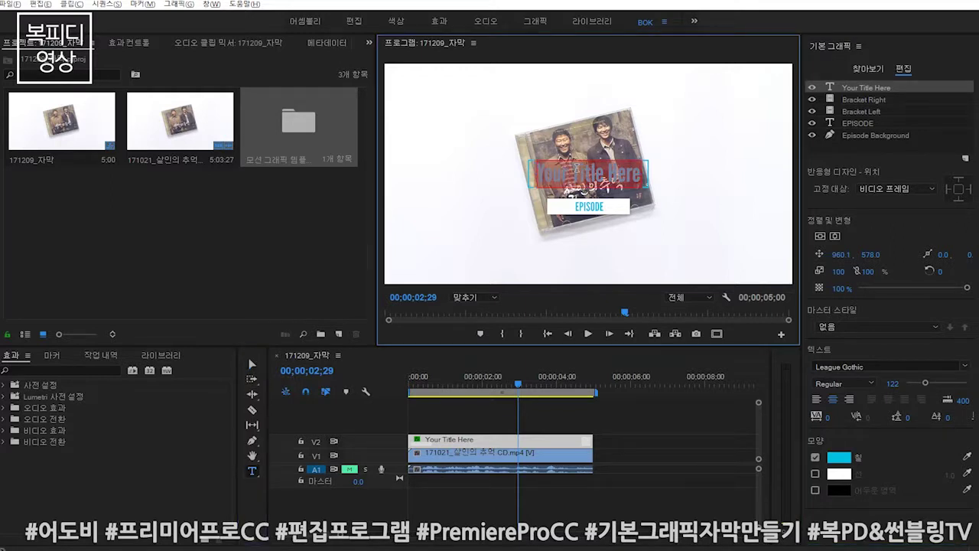
key(BackSpace)
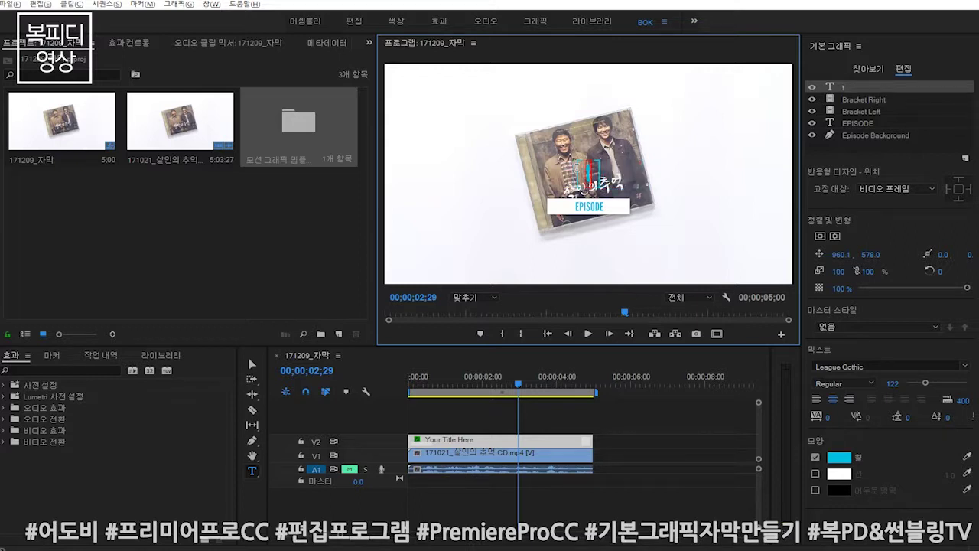
text(살인의 추억)
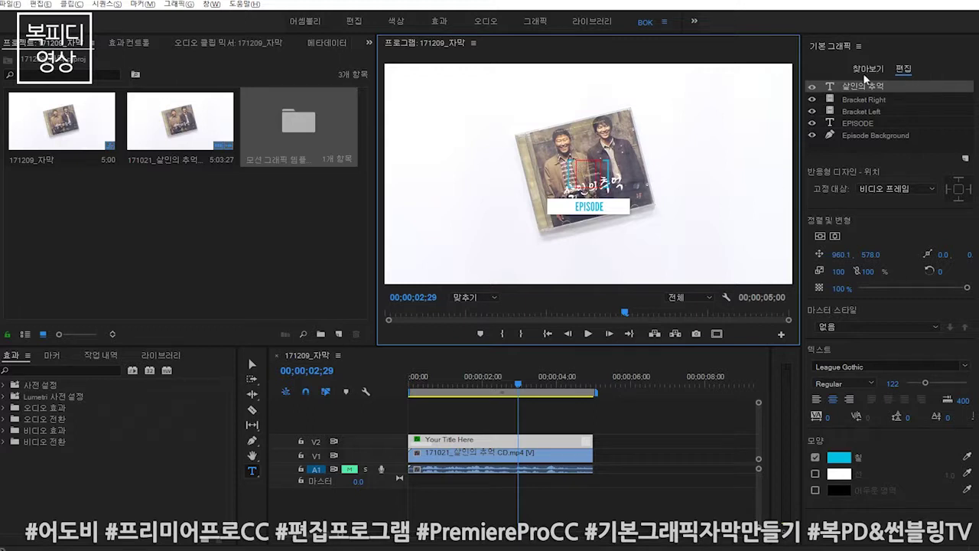
click(647, 475)
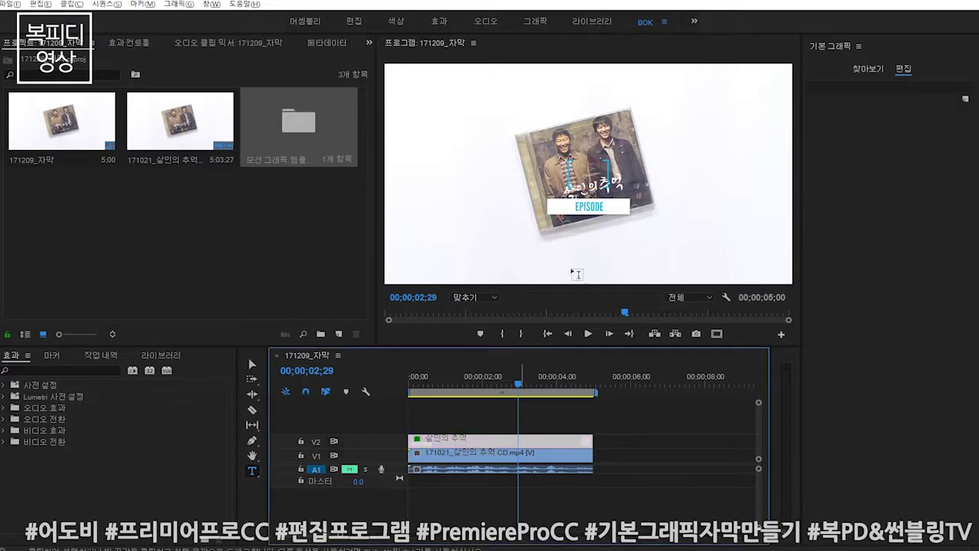
Step: Set the title font to 08SeoulNamsan B and return to the sequence start
click(583, 170)
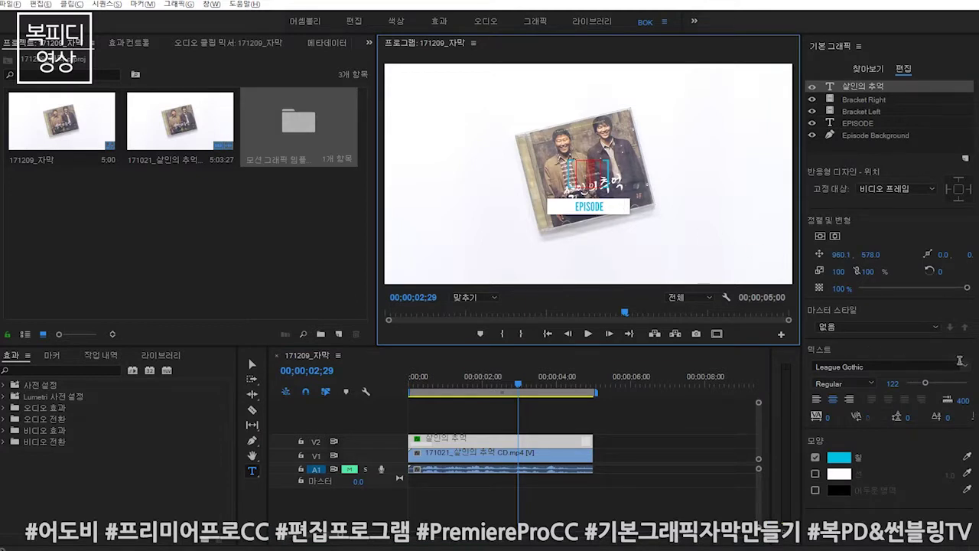
click(963, 367)
scroll(884, 252, up, 5)
scroll(885, 246, up, 5)
scroll(885, 239, up, 5)
scroll(887, 233, up, 5)
scroll(886, 232, up, 3)
scroll(885, 232, up, 3)
scroll(885, 233, up, 3)
scroll(885, 232, up, 3)
scroll(885, 232, up, 3)
scroll(885, 232, up, 2)
scroll(885, 233, down, 3)
scroll(883, 230, up, 6)
scroll(881, 228, up, 2)
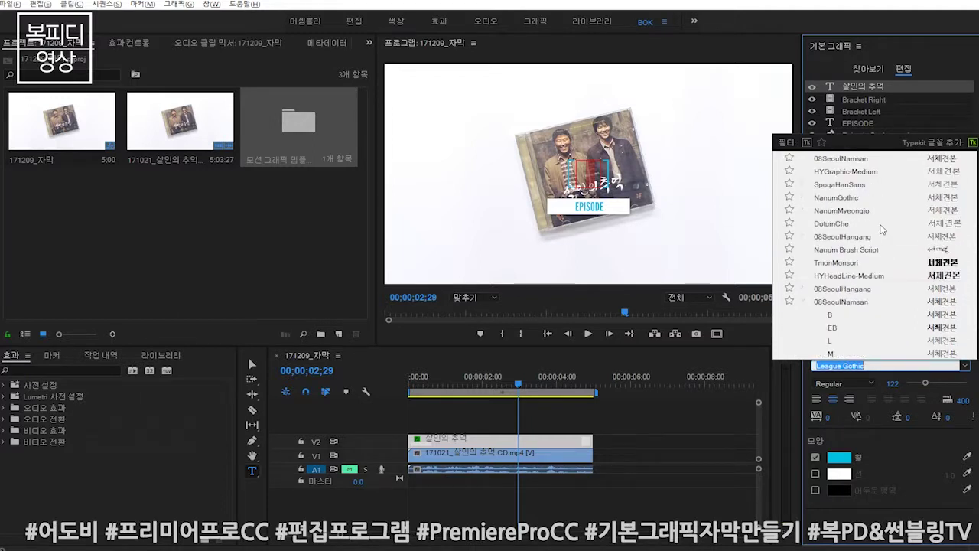
click(859, 159)
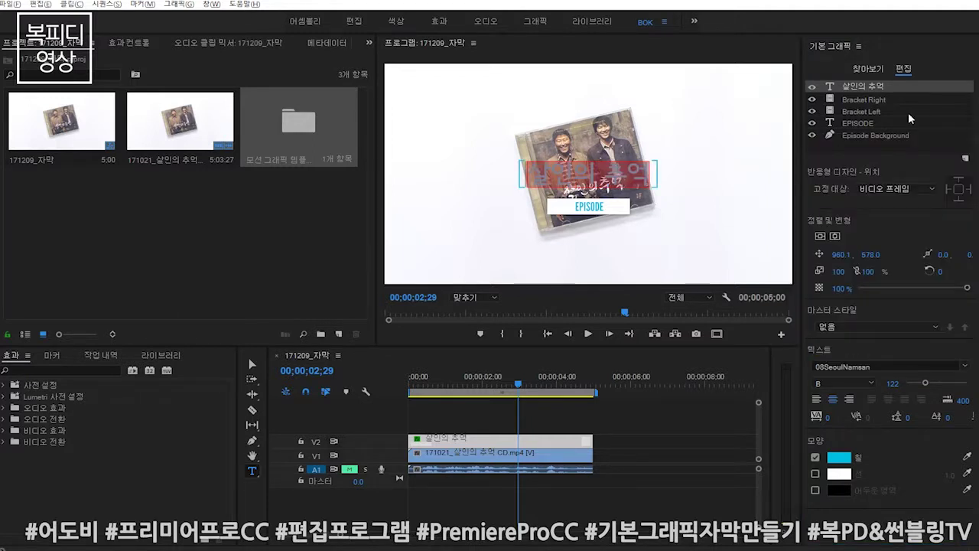
click(577, 416)
key(Home)
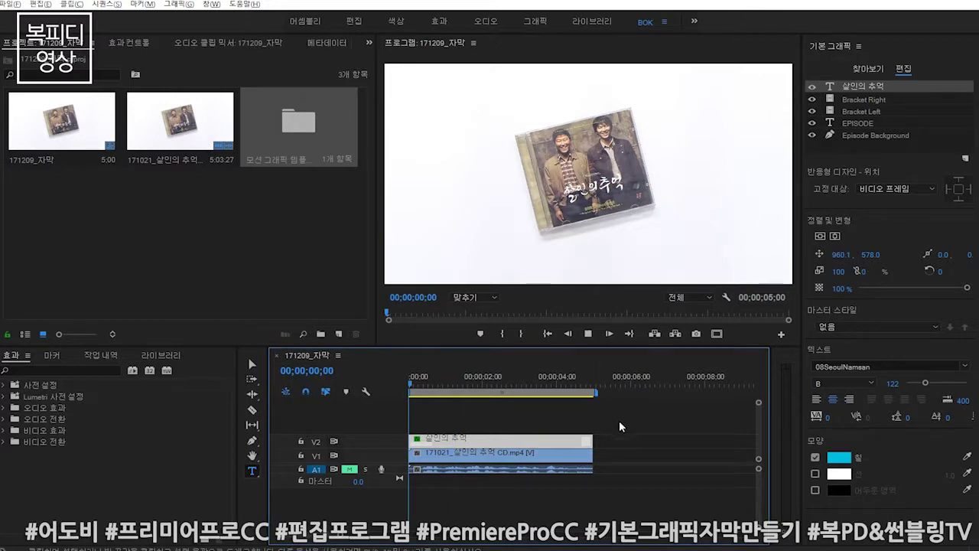
Step: Play the title animation from the start
click(643, 438)
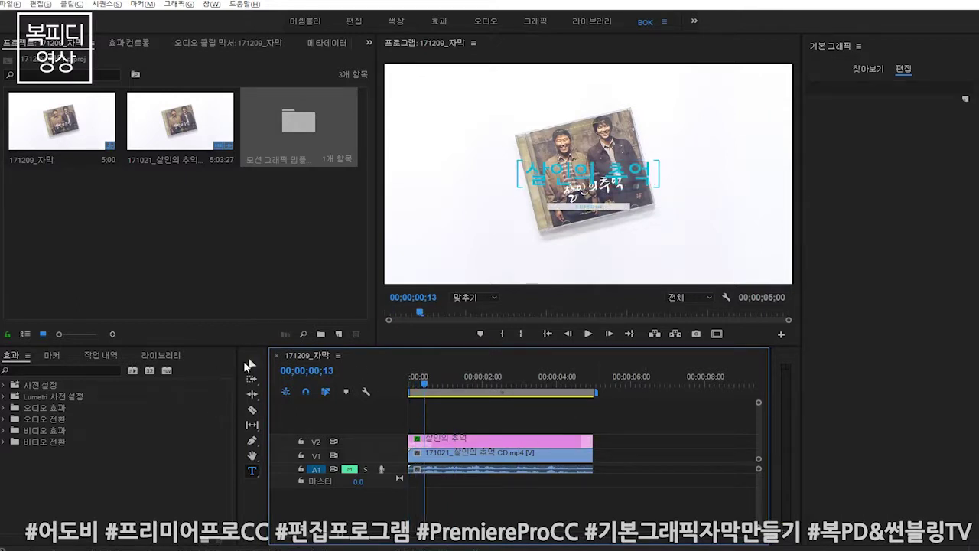
key(Home)
key(space)
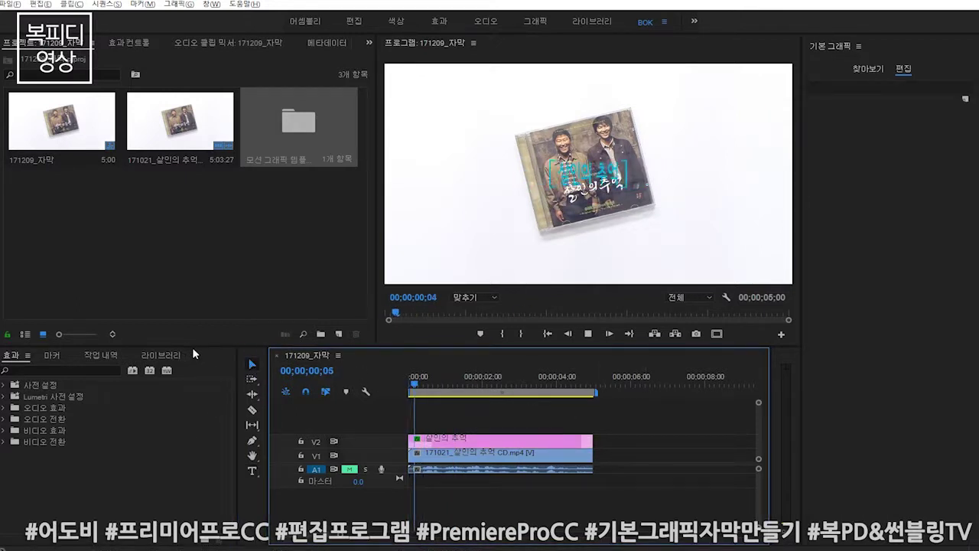
Step: Retype the EPISODE label as OST 소개 and set it in the JejuGothic font
double_click(595, 212)
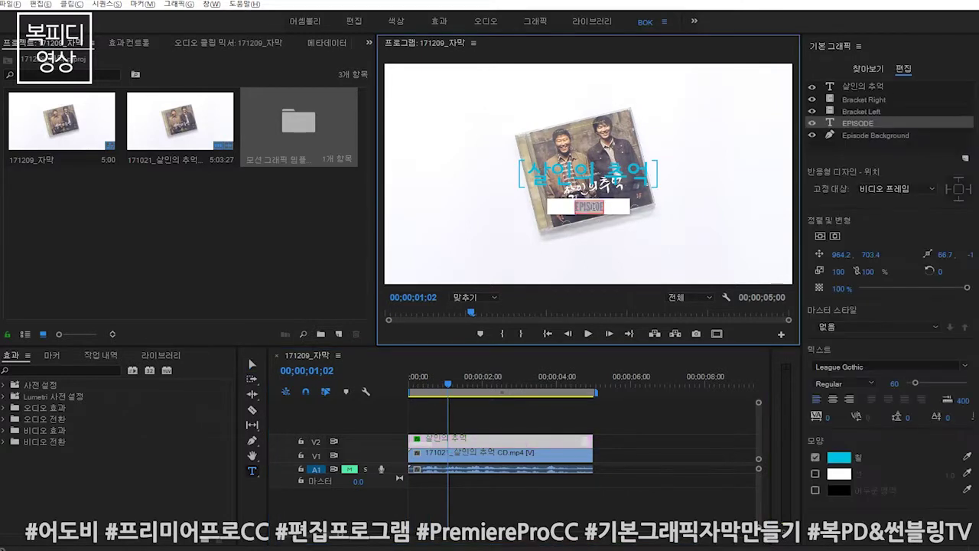
text(OST 소개)
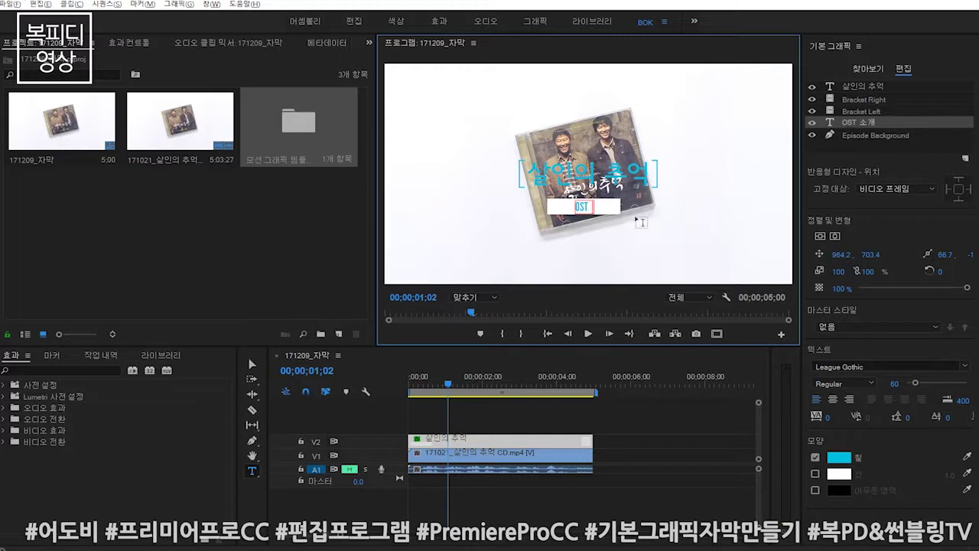
key(ctrl+a)
click(938, 366)
scroll(903, 257, up, 5)
scroll(903, 257, up, 5)
scroll(903, 257, up, 5)
scroll(895, 252, up, 5)
scroll(880, 243, up, 3)
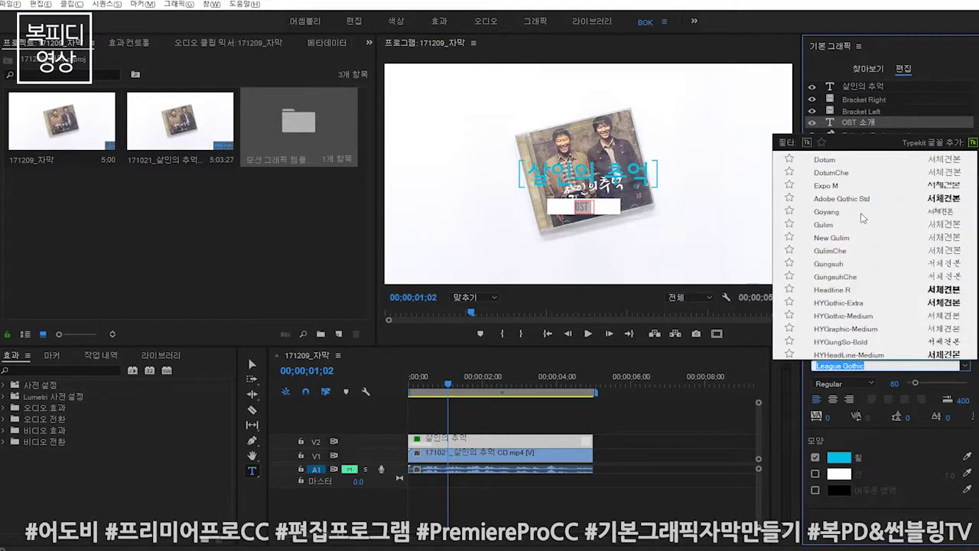
scroll(853, 261, down, 3)
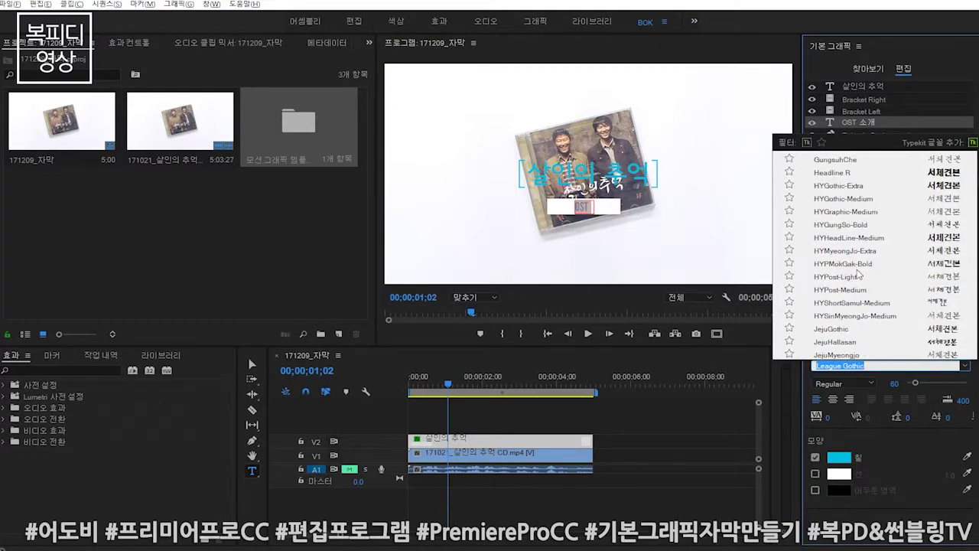
scroll(861, 253, down, 3)
scroll(872, 288, down, 3)
click(849, 330)
Step: Replay the titles from the start to check the Korean label
click(640, 428)
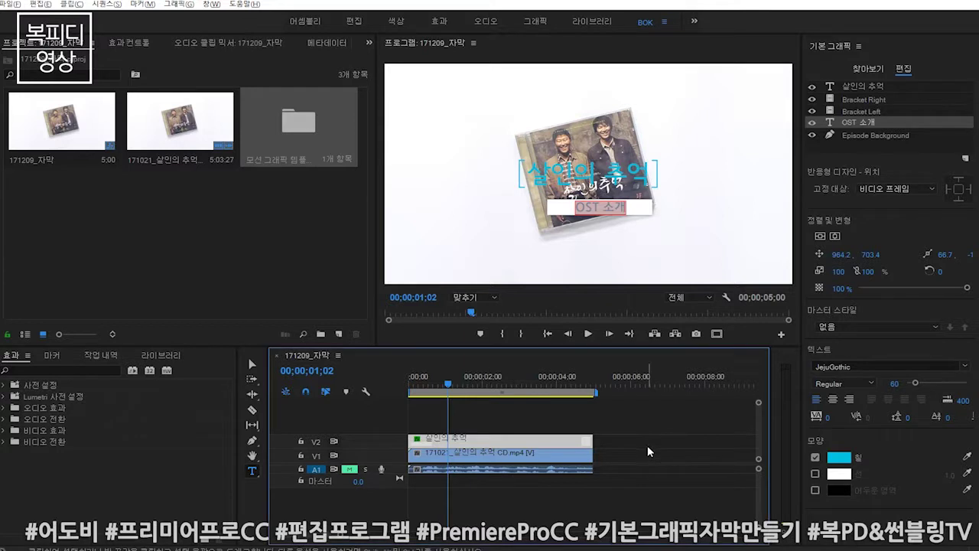
key(Home)
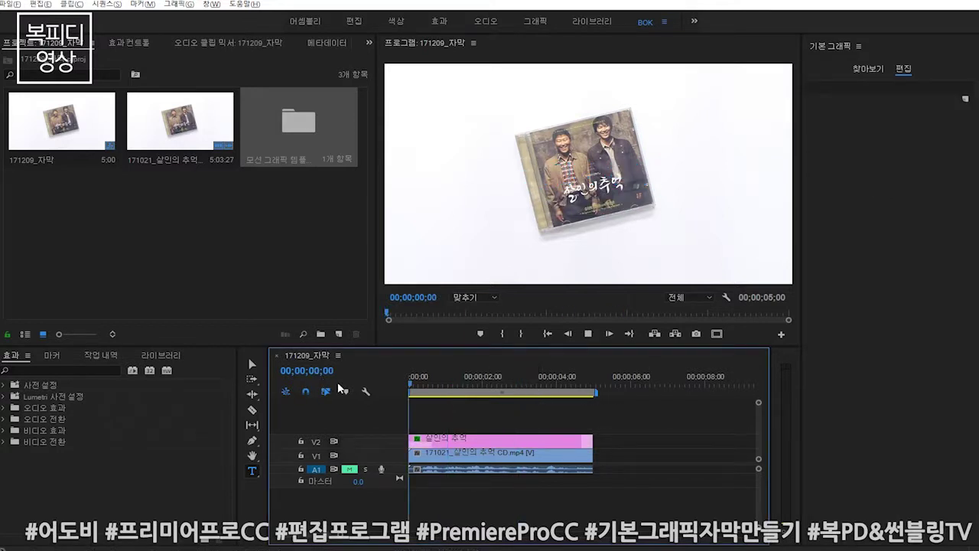
key(space)
key(space)
click(543, 441)
Step: Nudge the OST 소개 background box slightly left, trying and undoing the alignment buttons
click(252, 365)
click(636, 209)
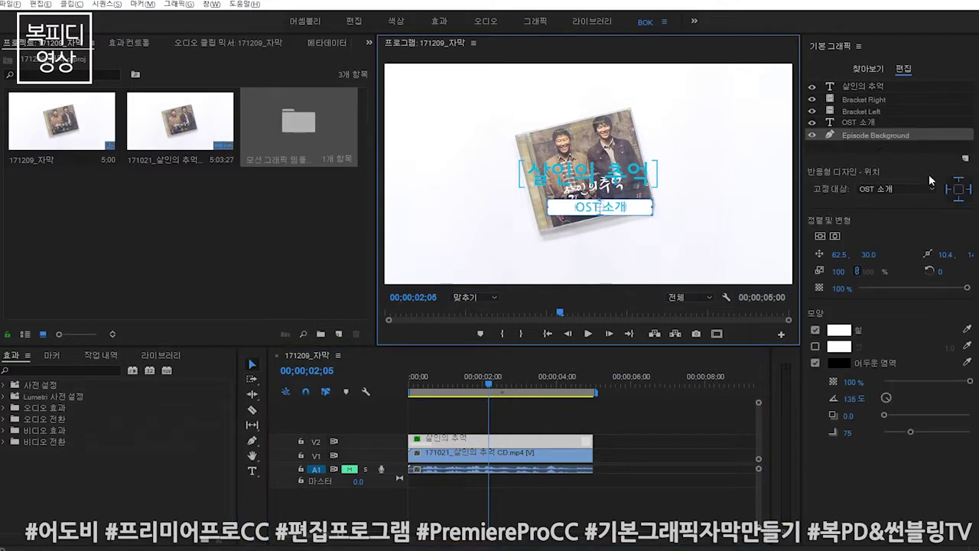
mouse_move(841, 252)
mouse_down()
mouse_move(850, 259)
mouse_move(819, 258)
mouse_up()
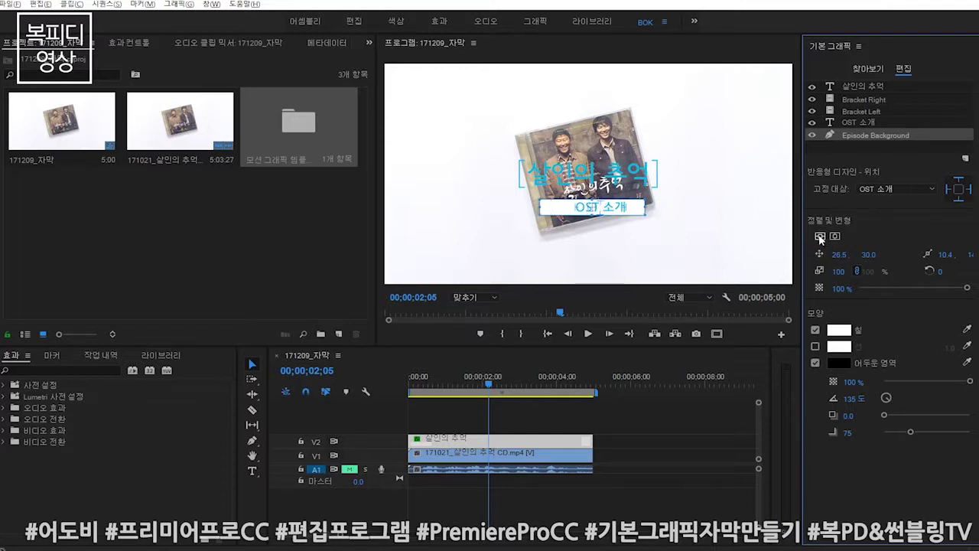
click(819, 237)
key(ctrl+z)
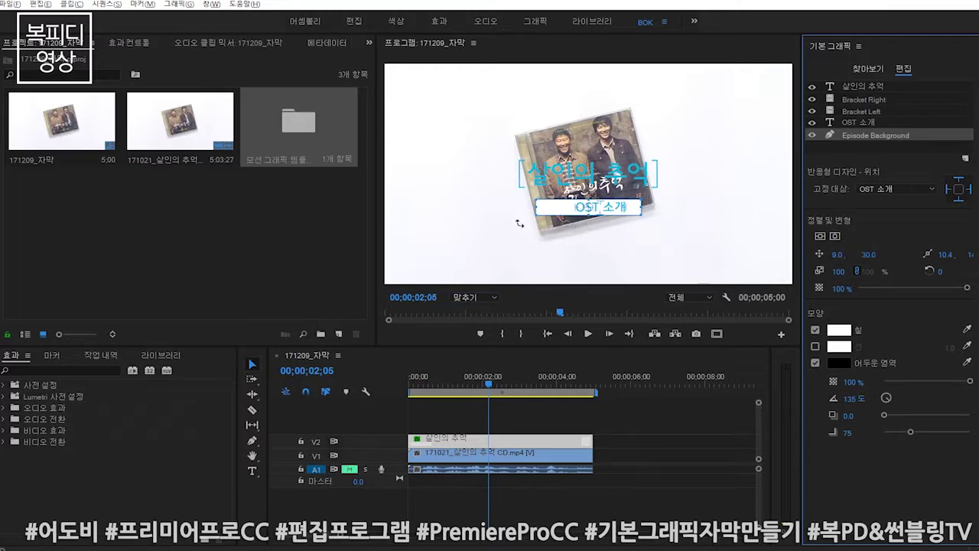
double_click(624, 212)
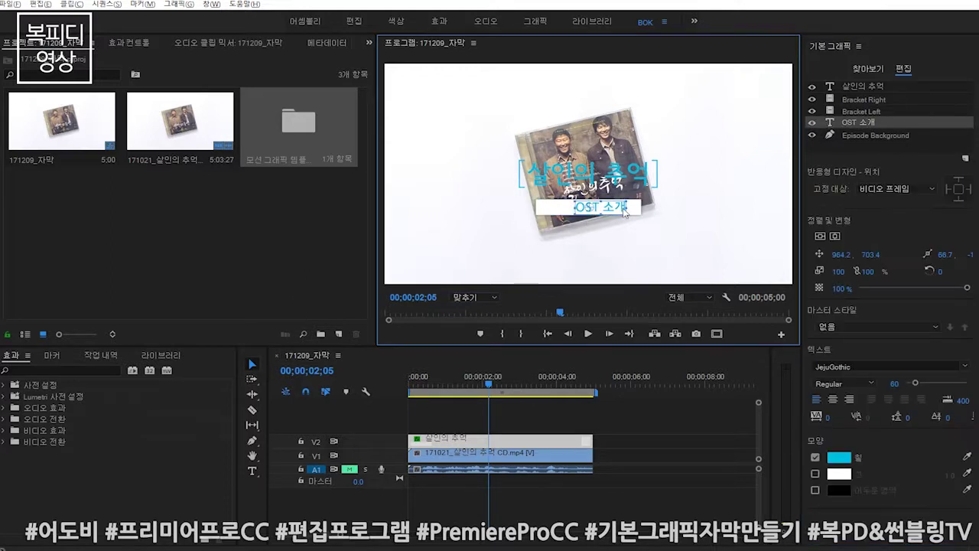
click(835, 237)
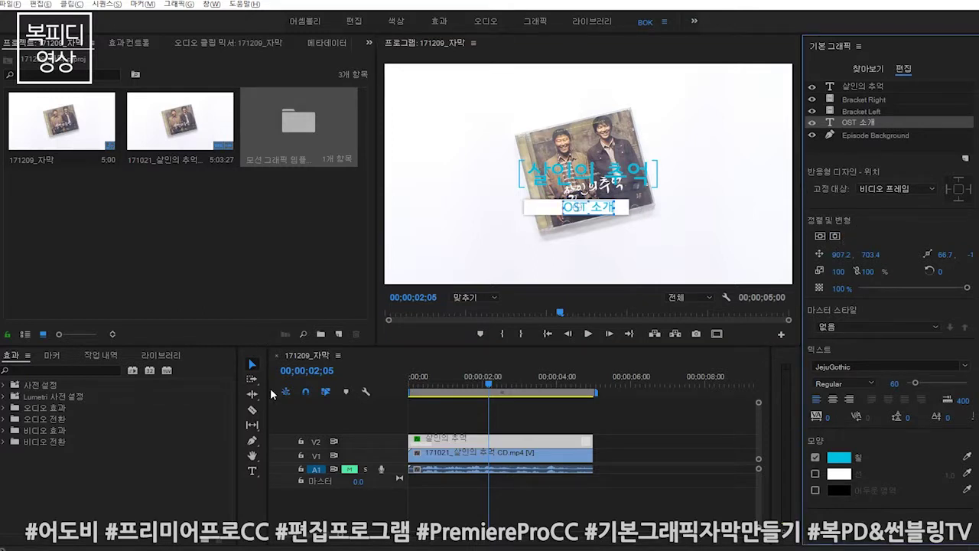
key(ctrl+z)
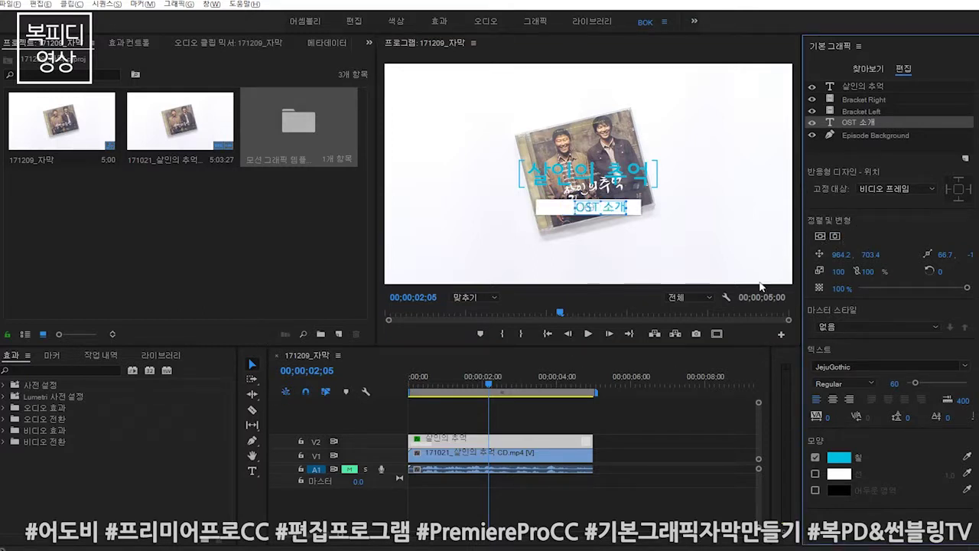
Step: Move the OST 소개 text's anchor point so it sits under 소개
click(528, 405)
click(464, 382)
drag(464, 386, 499, 386)
click(604, 208)
drag(566, 208, 608, 213)
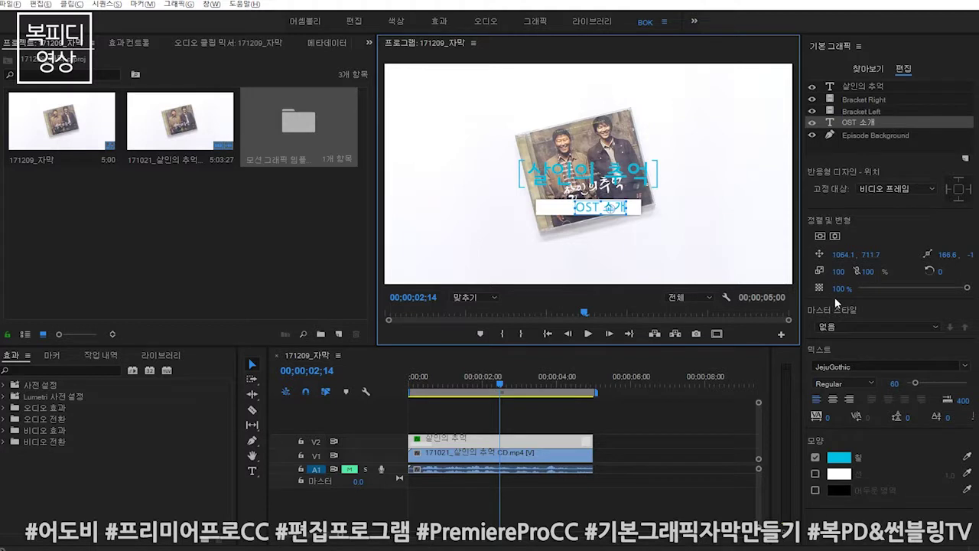
click(617, 252)
Step: Replay the titles from the start to check the repositioned label
drag(517, 374, 280, 386)
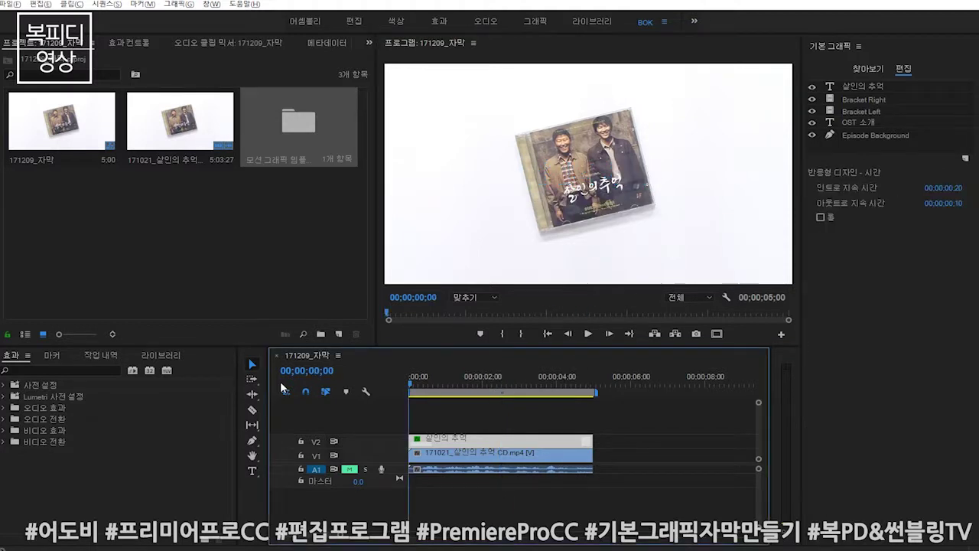
click(614, 209)
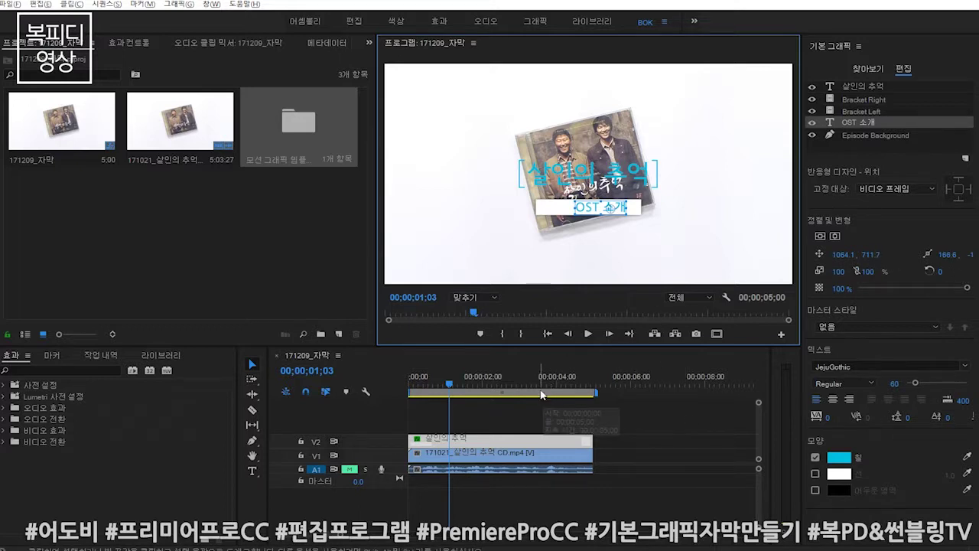
key(Home)
click(739, 490)
key(space)
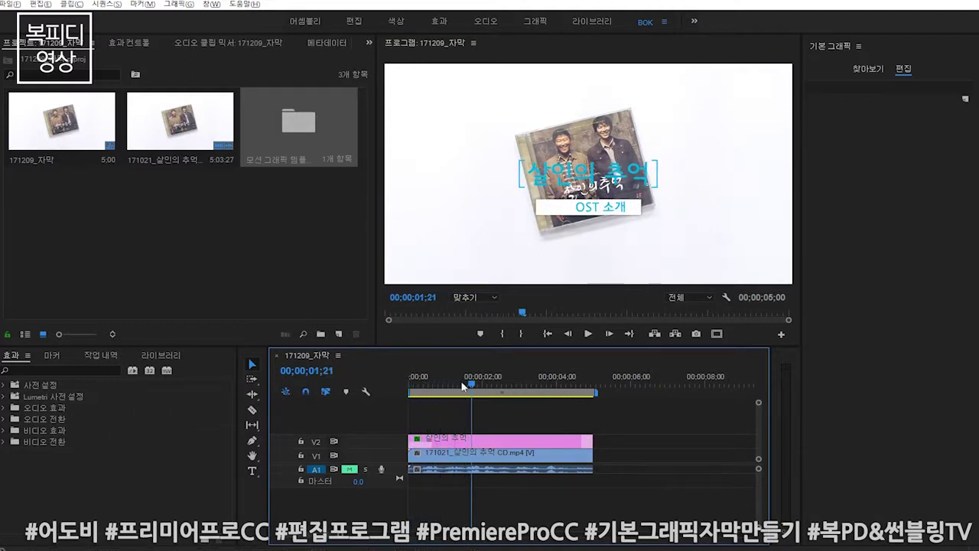
key(Home)
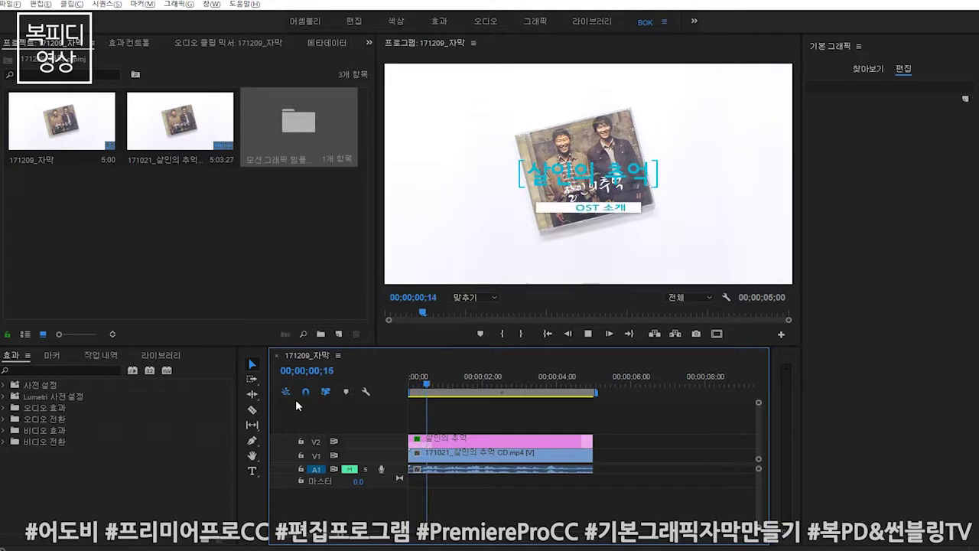
key(space)
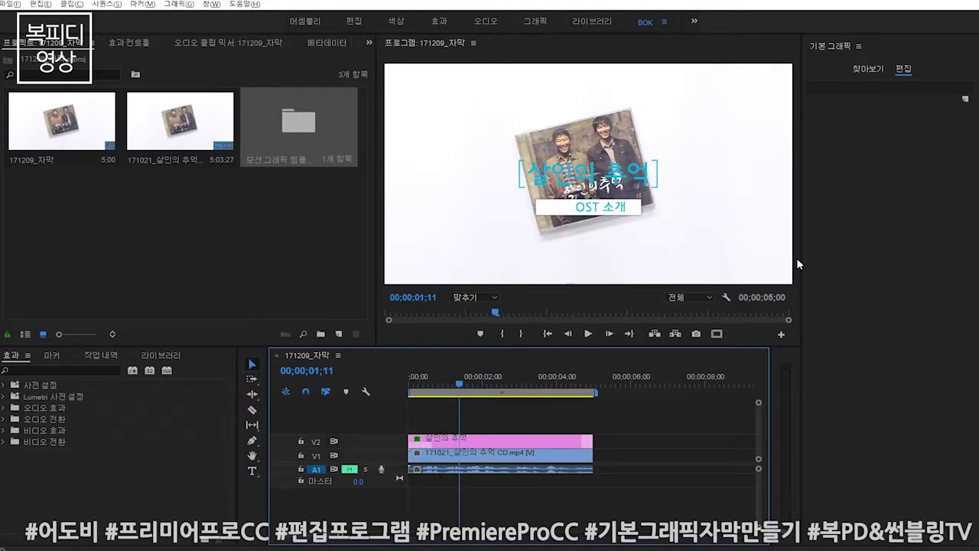
click(497, 442)
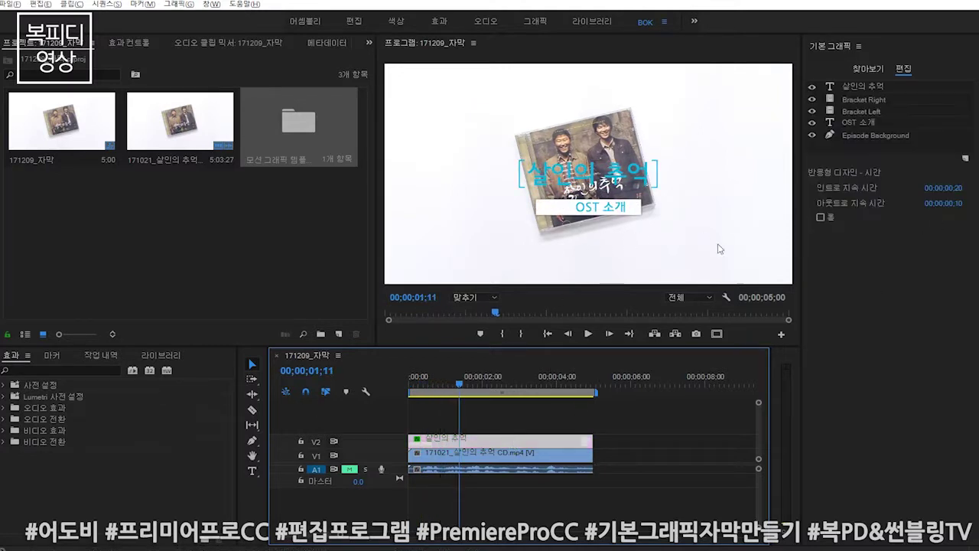
Step: Delete the white background box and the OST 소개 text layers
click(635, 208)
key(Delete)
click(618, 214)
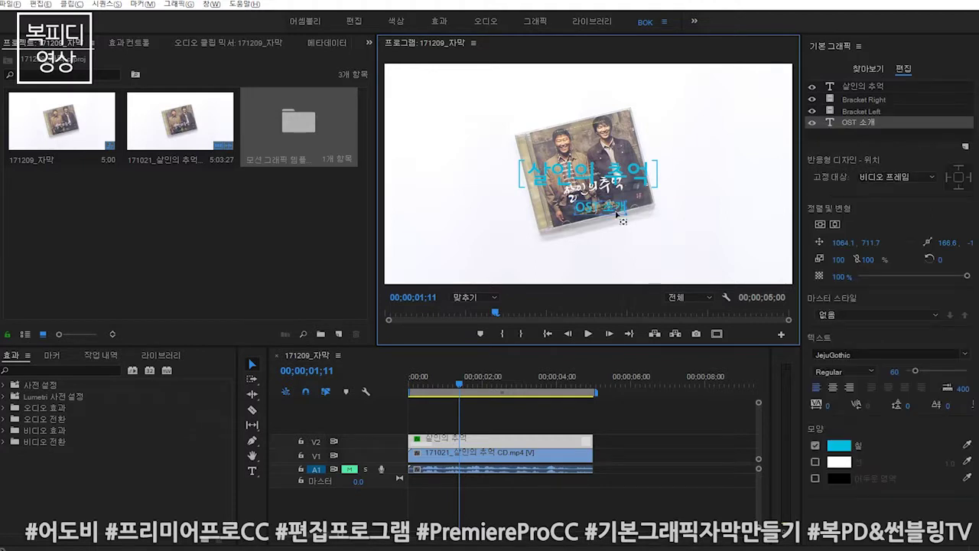
key(Delete)
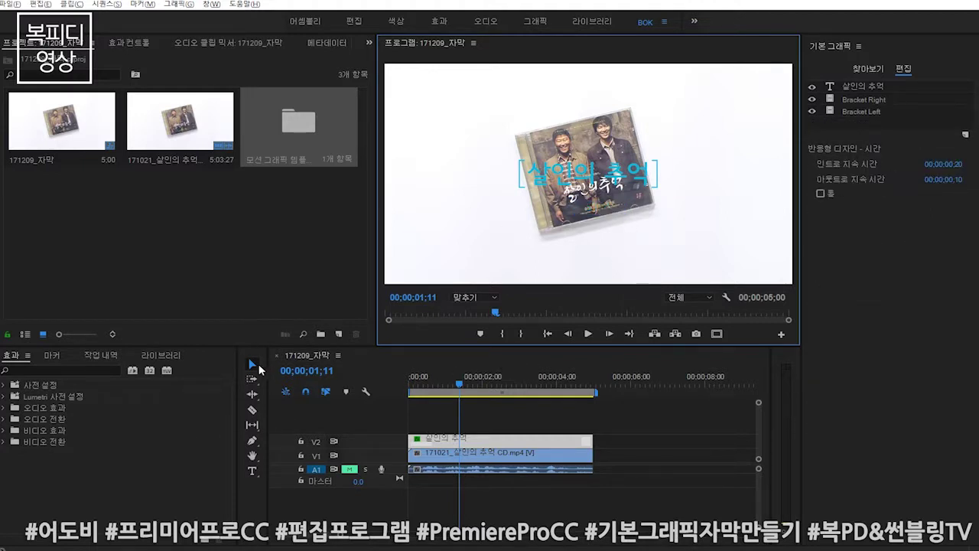
Step: Move the title toward the lower-left and preview the animation from the start
drag(596, 173, 461, 265)
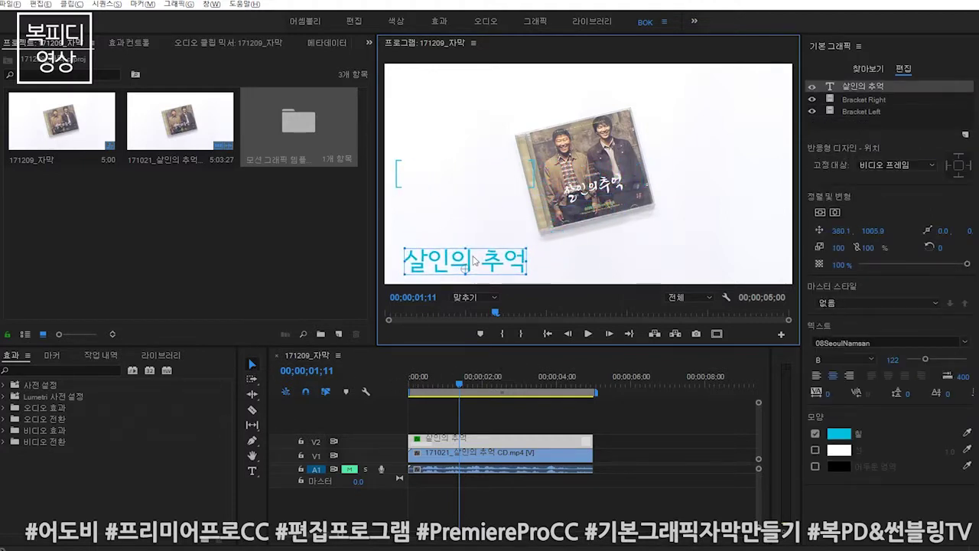
drag(482, 384, 413, 384)
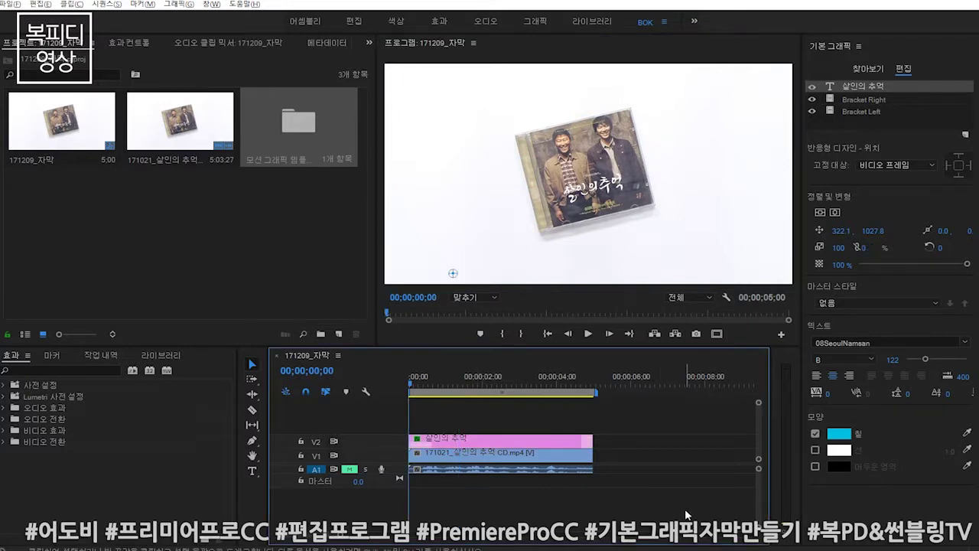
click(673, 487)
key(space)
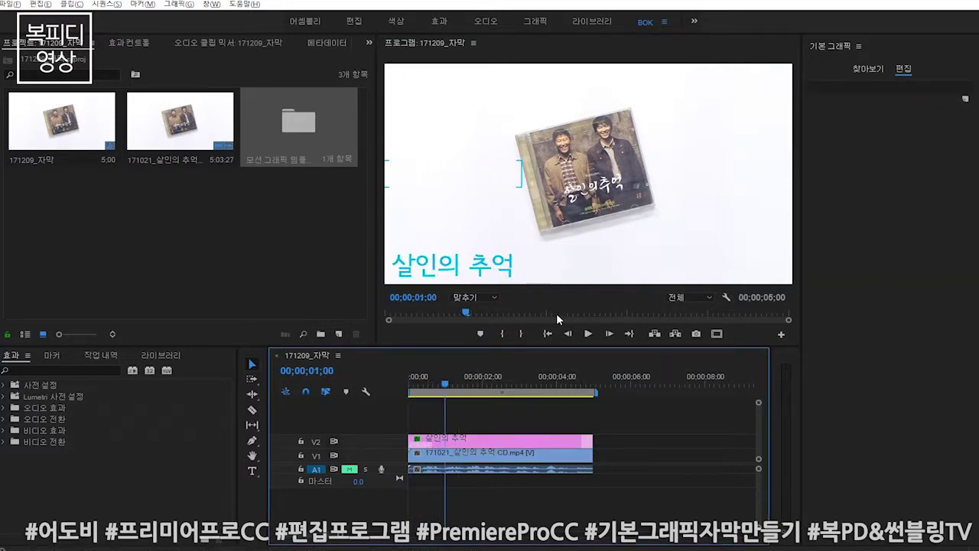
key(Home)
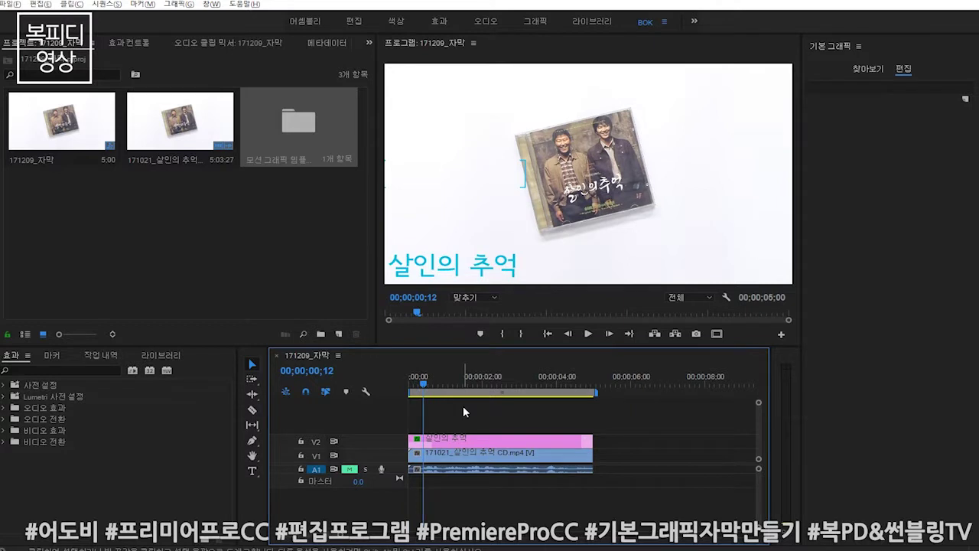
key(space)
Step: Drag the 살인의 추억 title to the left of the CD, undoing a stray bracket move
click(754, 127)
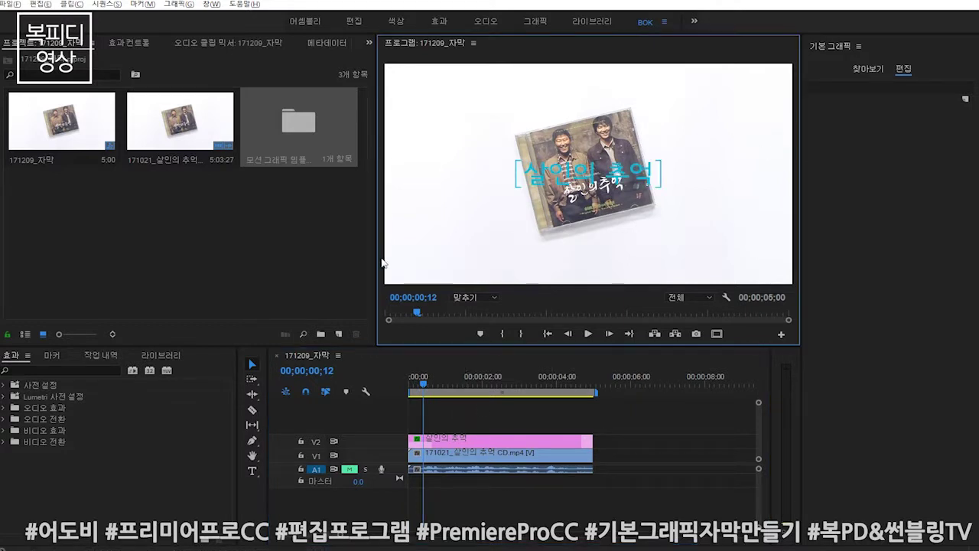
click(545, 182)
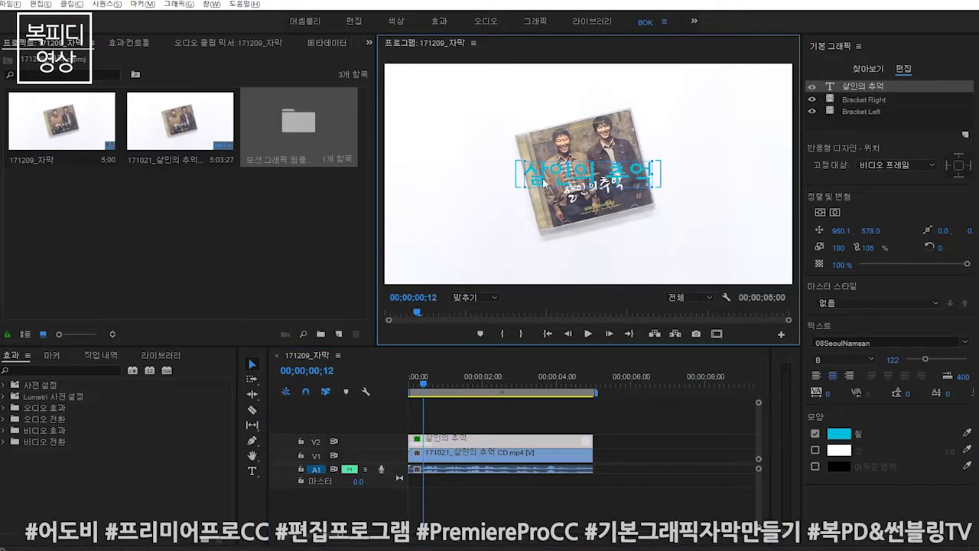
click(517, 176)
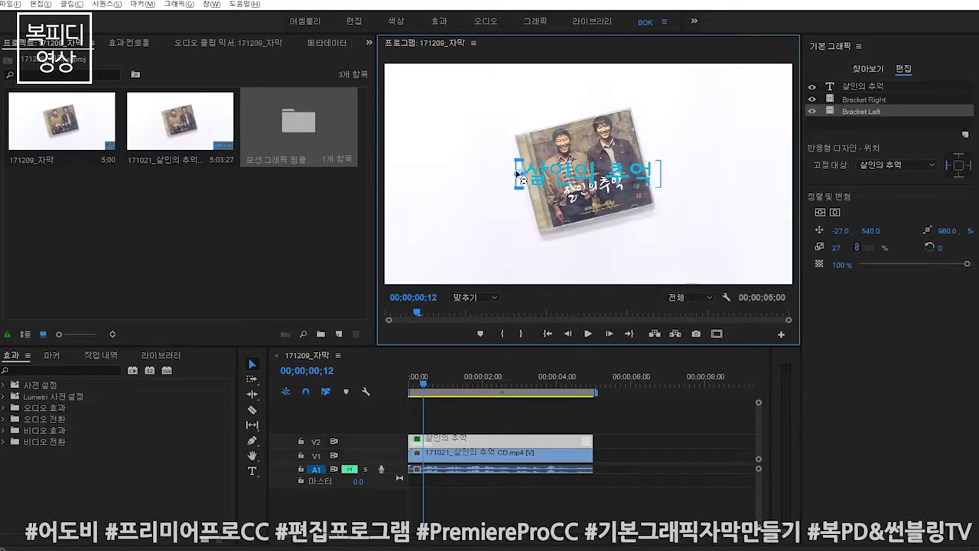
drag(519, 180, 402, 268)
key(ctrl+z)
drag(543, 168, 420, 174)
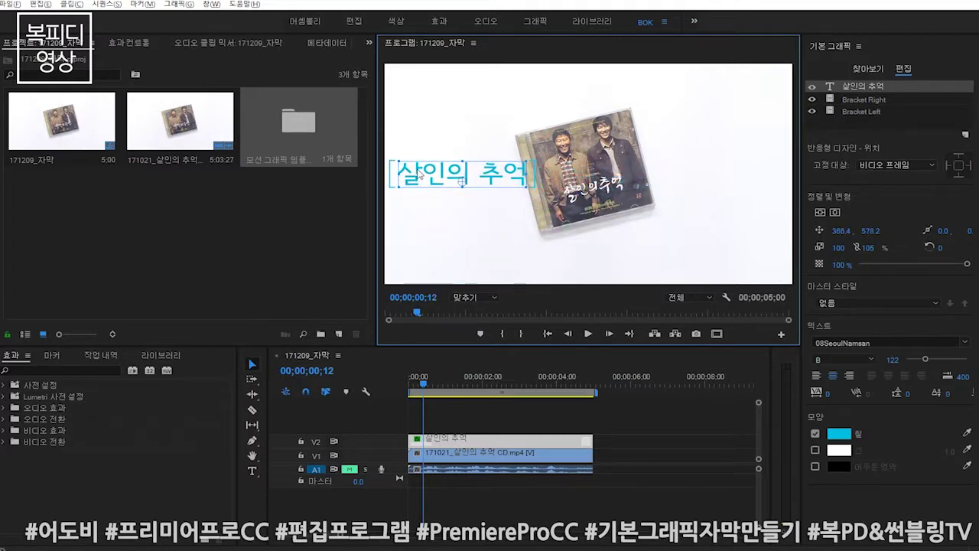
Step: Preview from the start, then nudge the title and Bracket Right positions
click(285, 392)
key(Home)
key(space)
key(space)
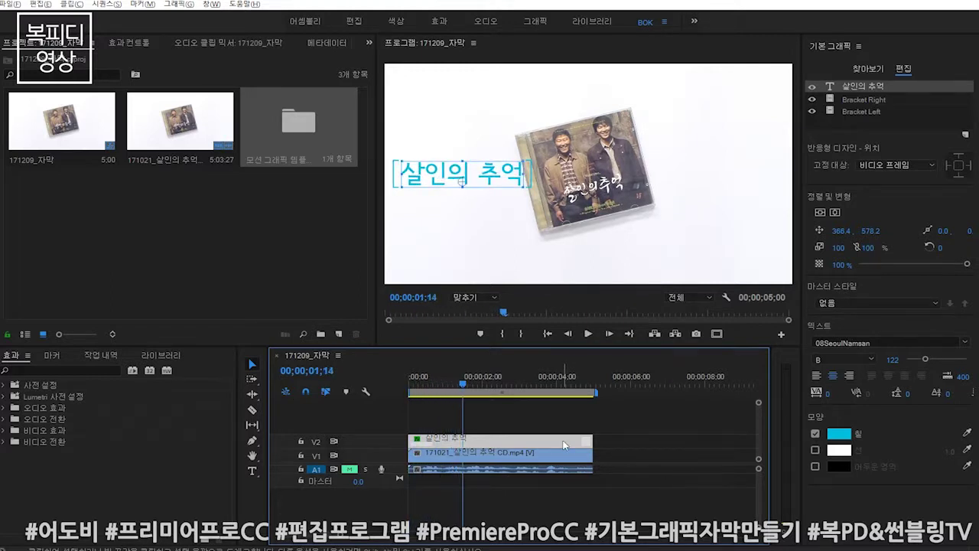
mouse_move(840, 230)
mouse_down()
mouse_move(845, 218)
mouse_move(874, 250)
mouse_up()
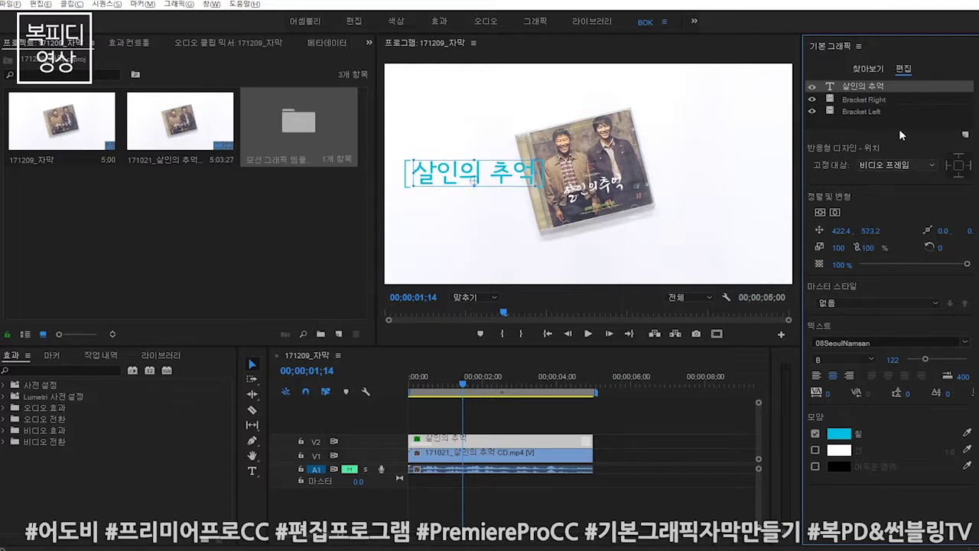
click(877, 100)
drag(841, 233, 875, 214)
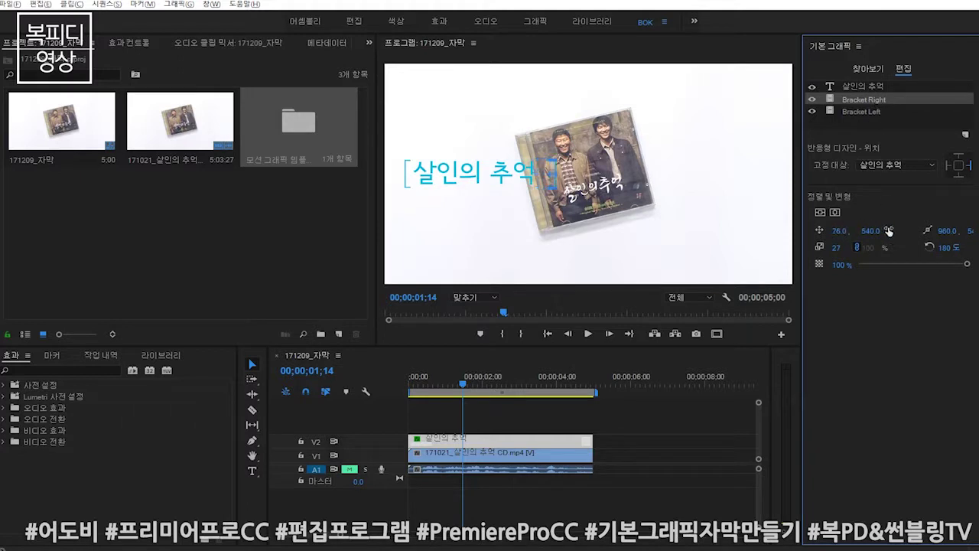
Step: Drag the title and both bracket layers together to the lower-left, then preview
click(862, 87)
shift+click(857, 113)
drag(499, 177, 480, 275)
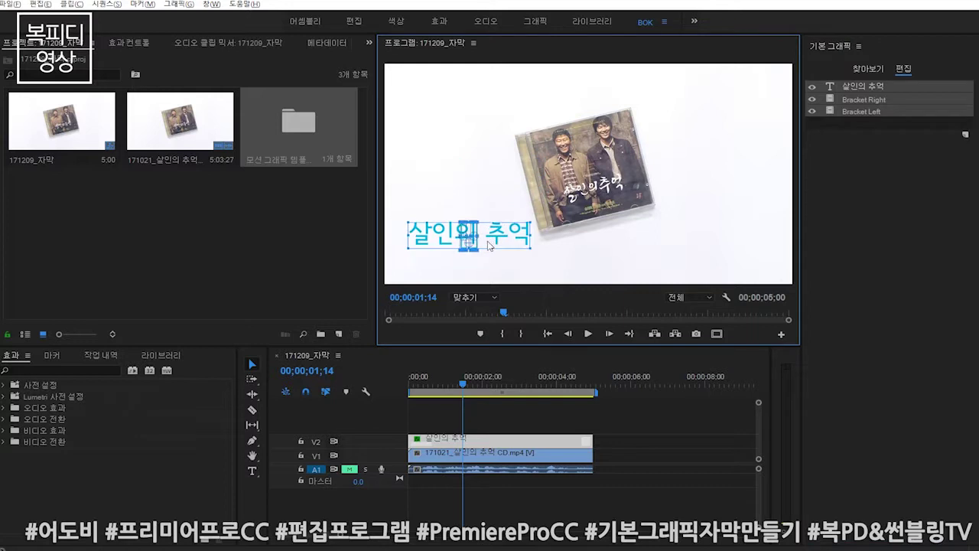
drag(463, 383, 400, 389)
key(space)
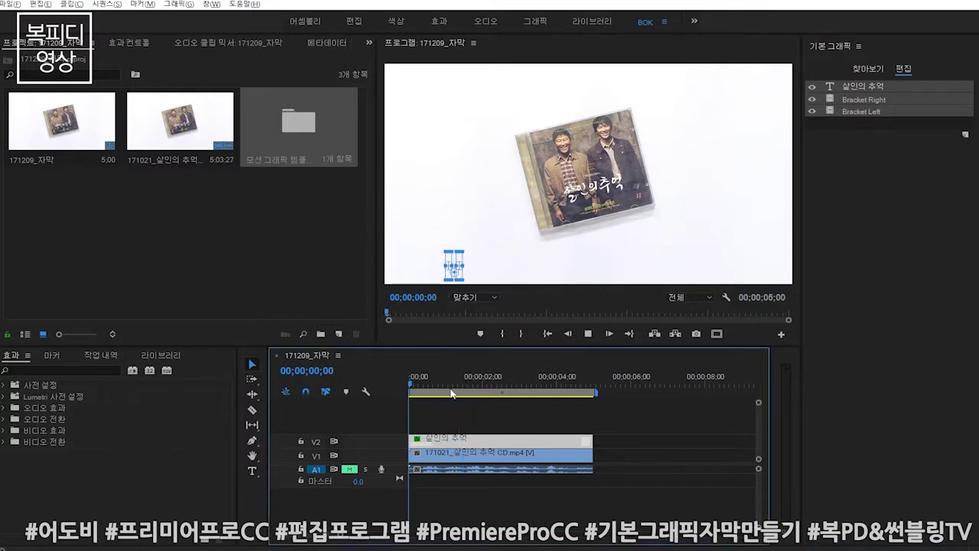
click(921, 163)
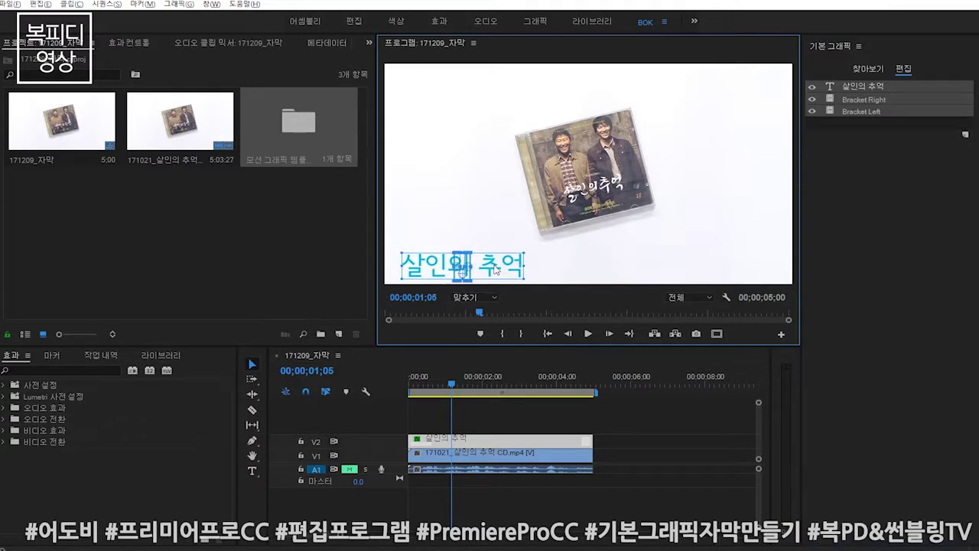
click(656, 506)
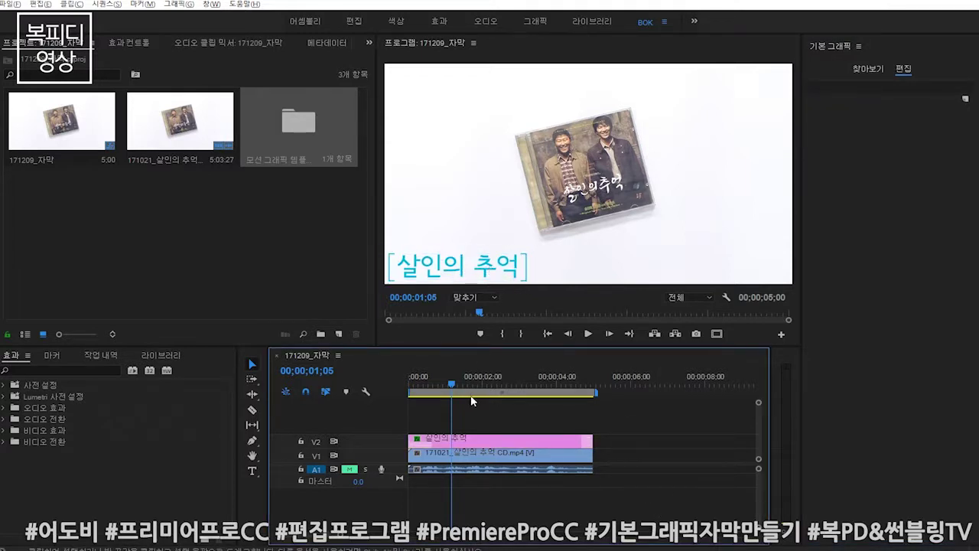
Step: Replay the bracketed title animation from the start
key(Home)
key(space)
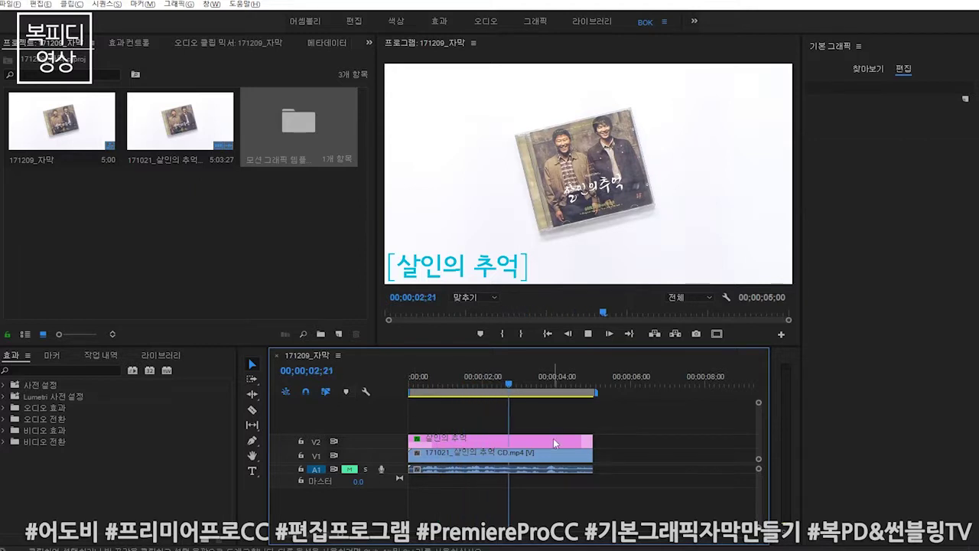
key(space)
key(Home)
key(space)
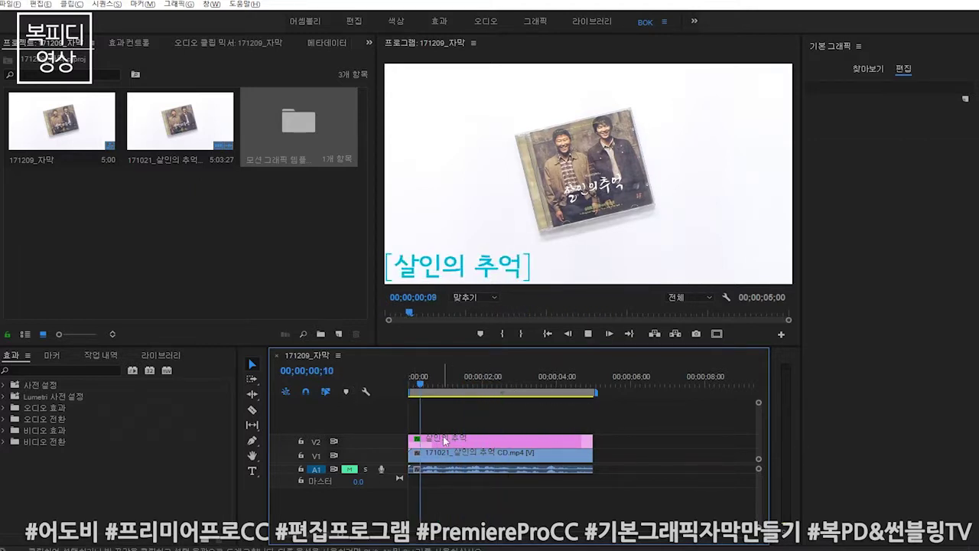
click(497, 441)
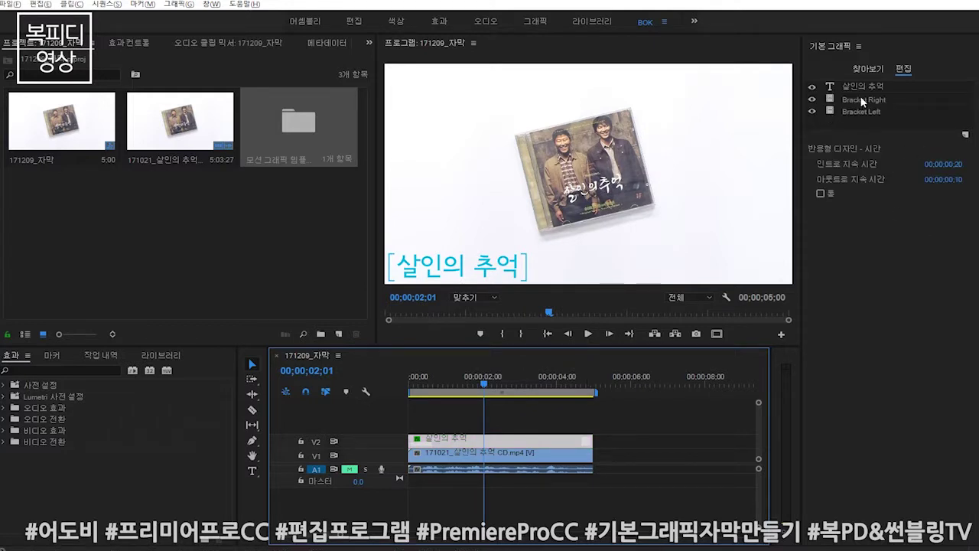
Step: Set the 살인의 추억 text fill to red, FF2424
click(872, 87)
click(839, 435)
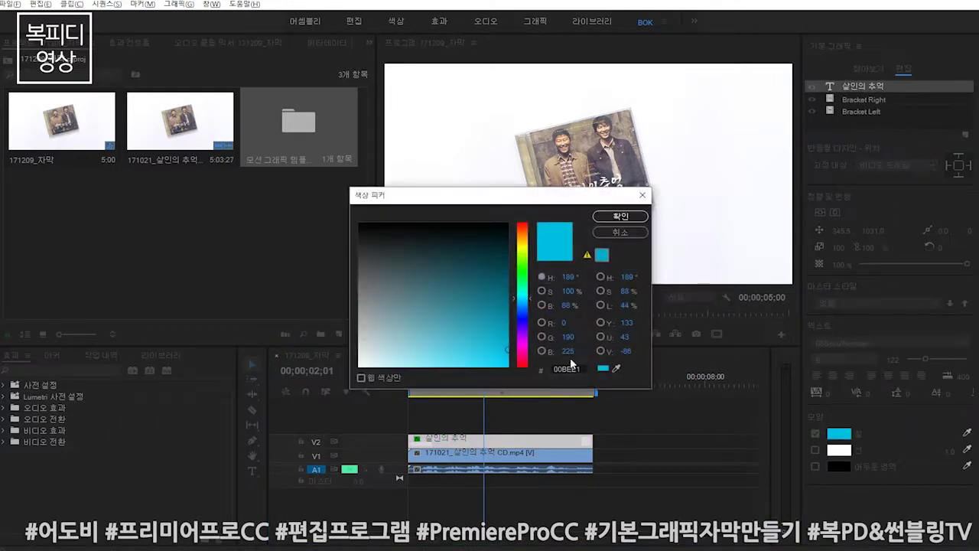
drag(480, 274, 487, 366)
drag(537, 312, 522, 367)
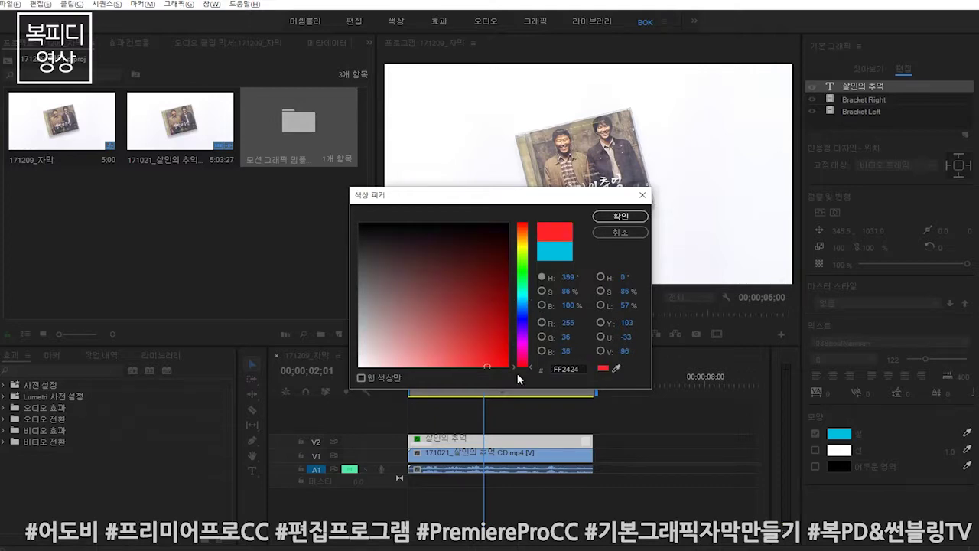
click(621, 216)
click(495, 489)
key(Home)
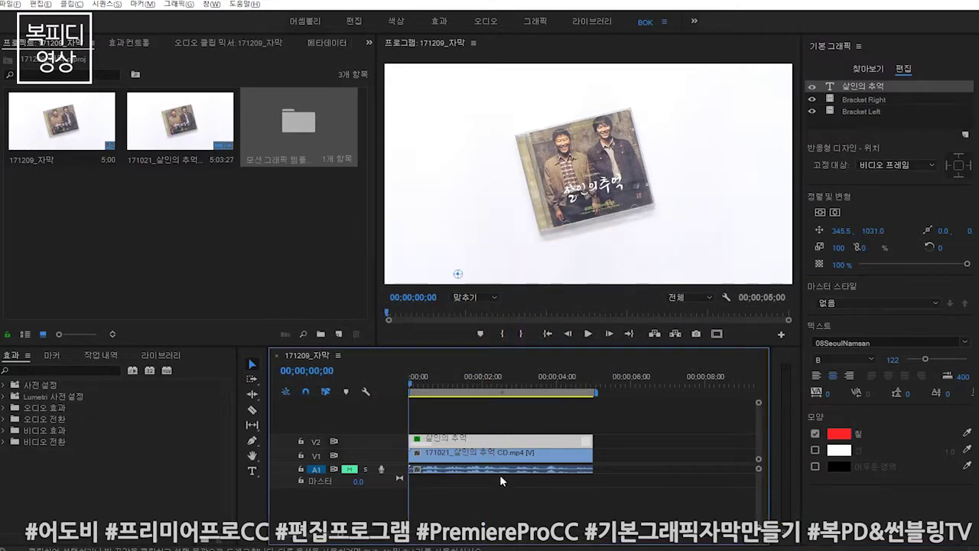
Step: Preview the red title, then delete the title clip from the sequence
key(space)
click(482, 441)
key(Delete)
Step: Add the Sports Intro template from [AE] Sports Package above the CD video
click(868, 69)
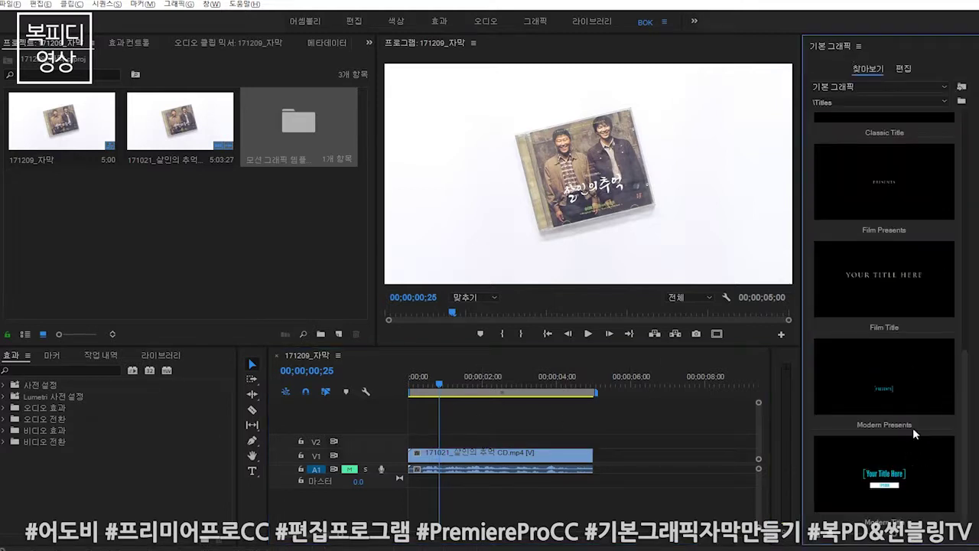
click(877, 103)
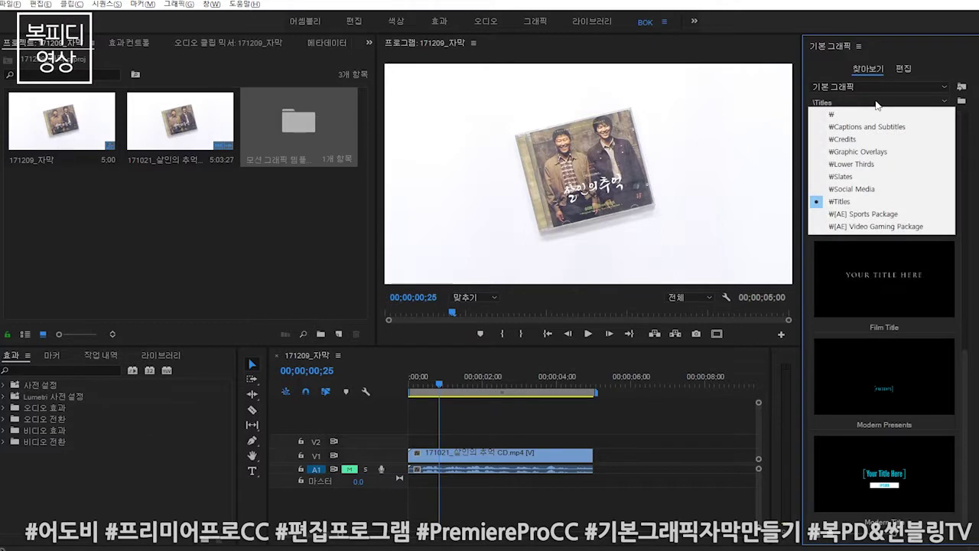
click(874, 219)
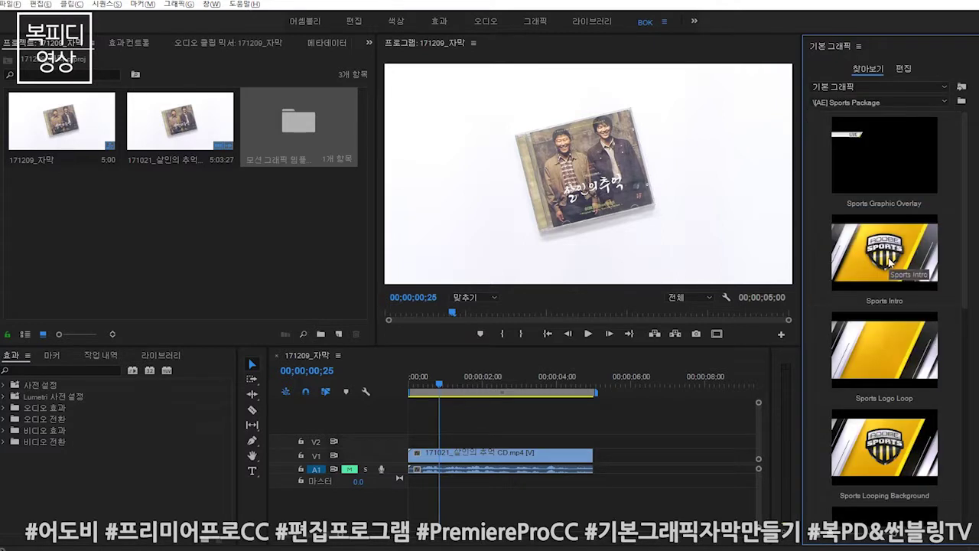
scroll(888, 264, down, 2)
scroll(889, 264, up, 2)
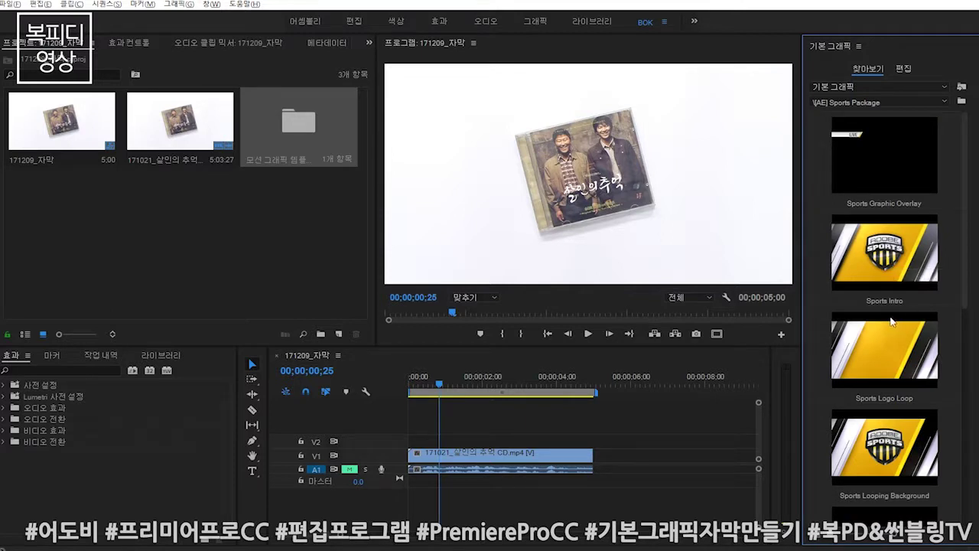
drag(883, 260, 428, 440)
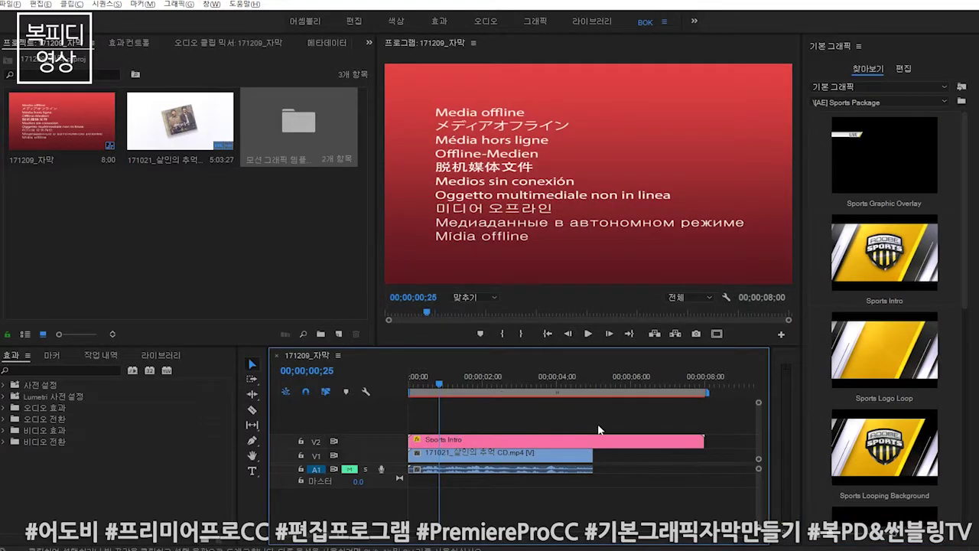
Step: Extend the CD video to match the Sports Intro's length and play from the start
drag(677, 456, 704, 456)
key(Home)
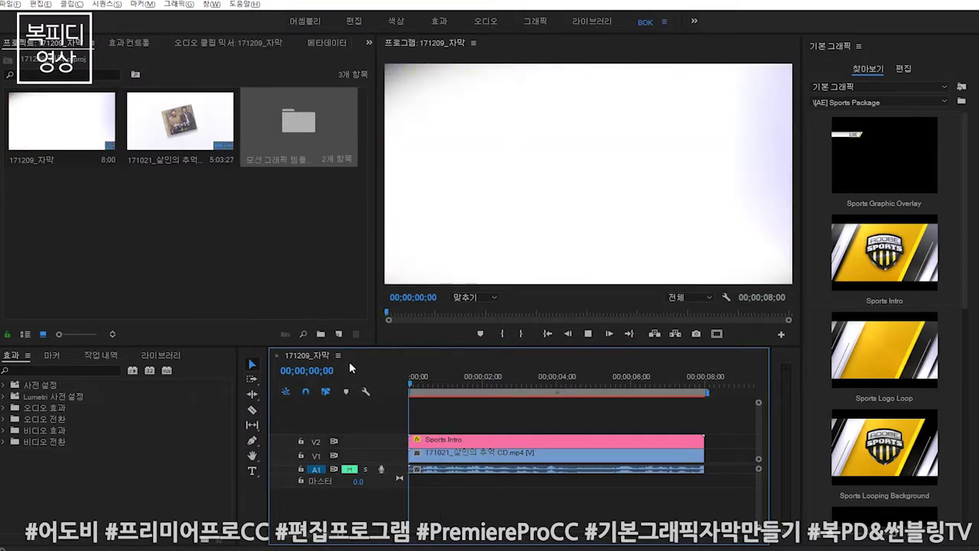
key(space)
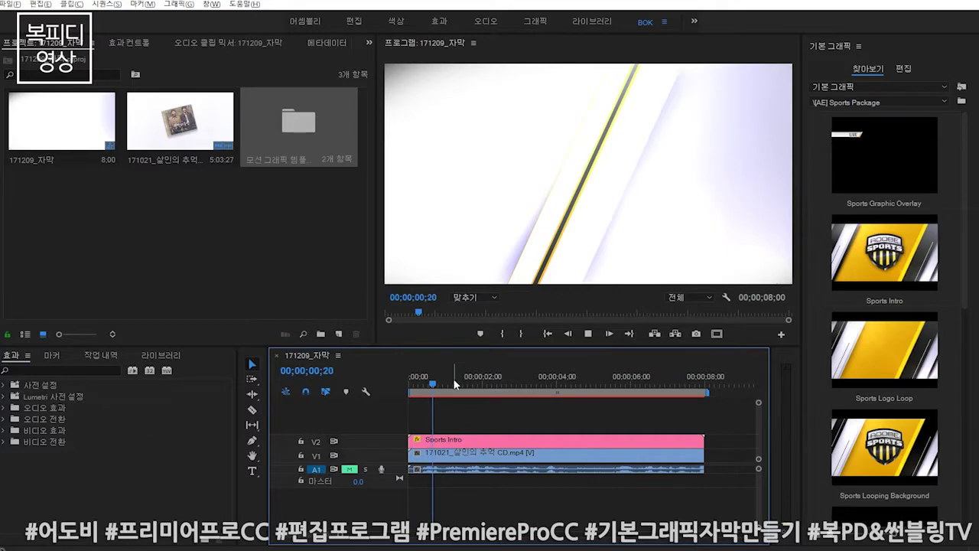
Step: Set playback resolution to 1/4, replay, and select the Sports Intro clip
click(702, 297)
click(704, 329)
click(491, 396)
key(Home)
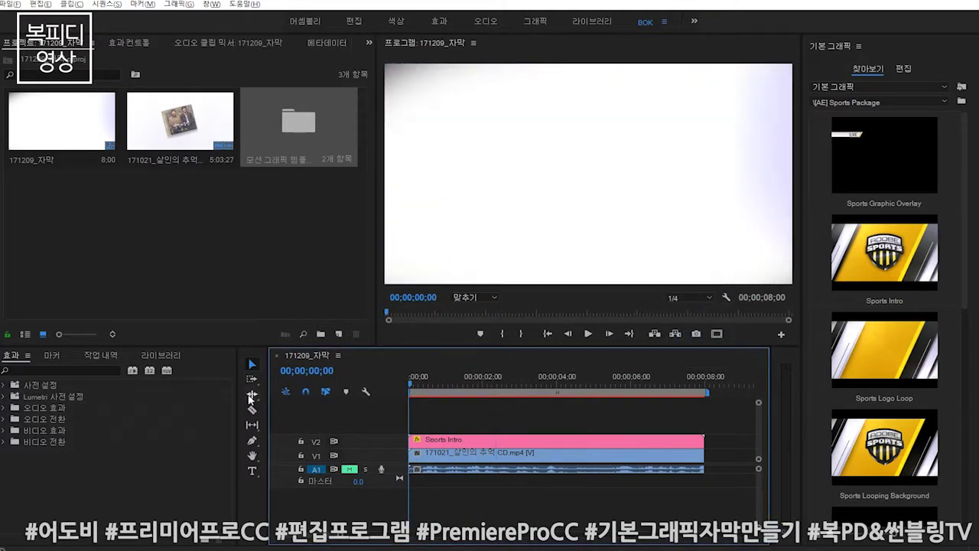
key(space)
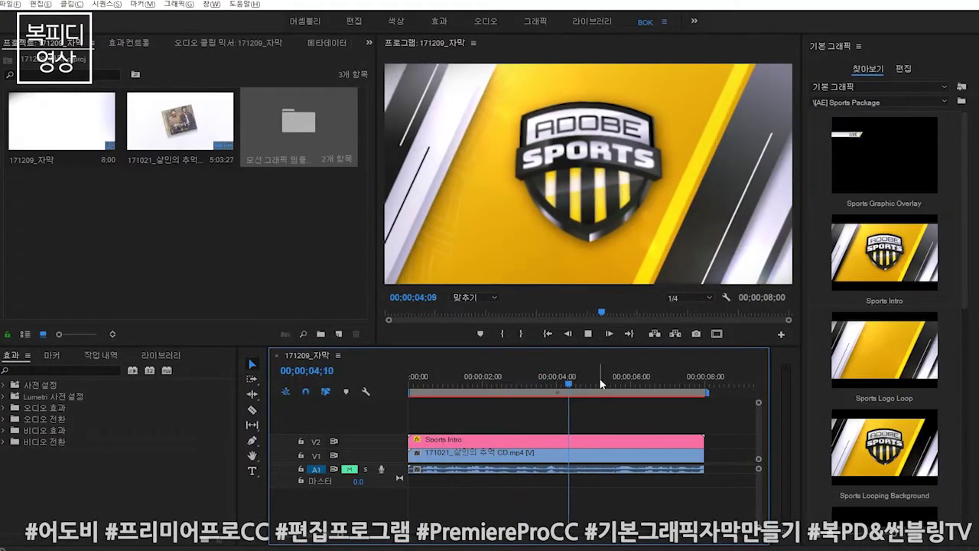
click(596, 438)
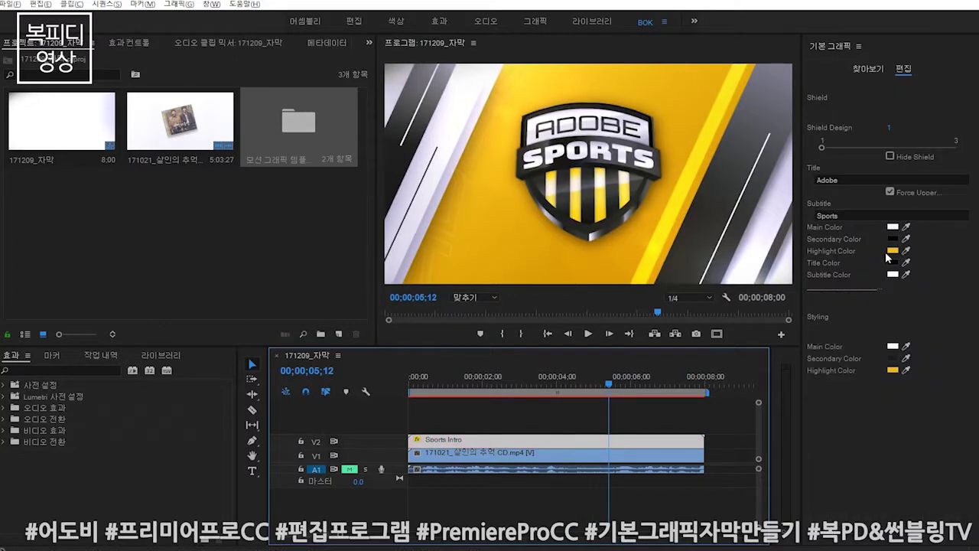
Step: Change the shield Title to BOK PD and the Subtitle to NAVER TV
click(831, 179)
text(BOK PD)
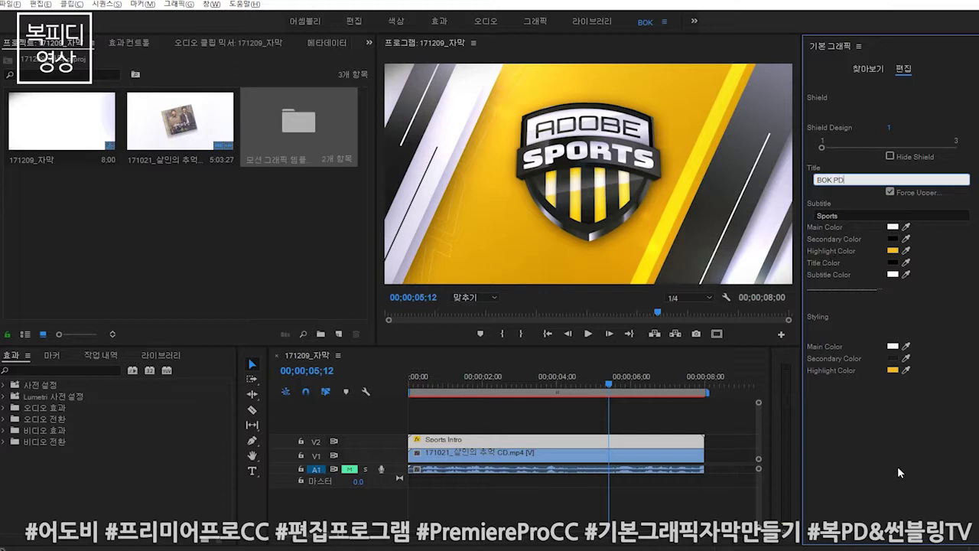
click(898, 469)
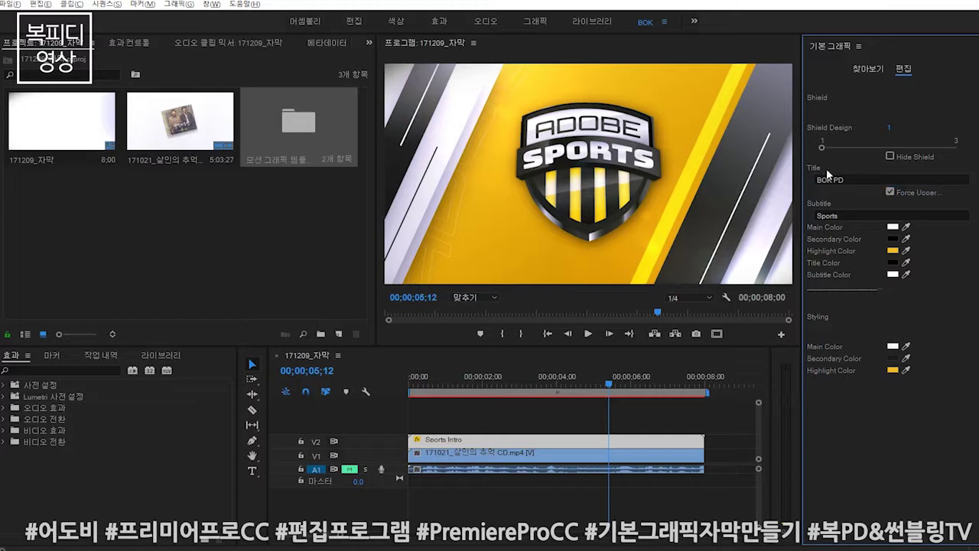
click(873, 216)
text(NAVER TV)
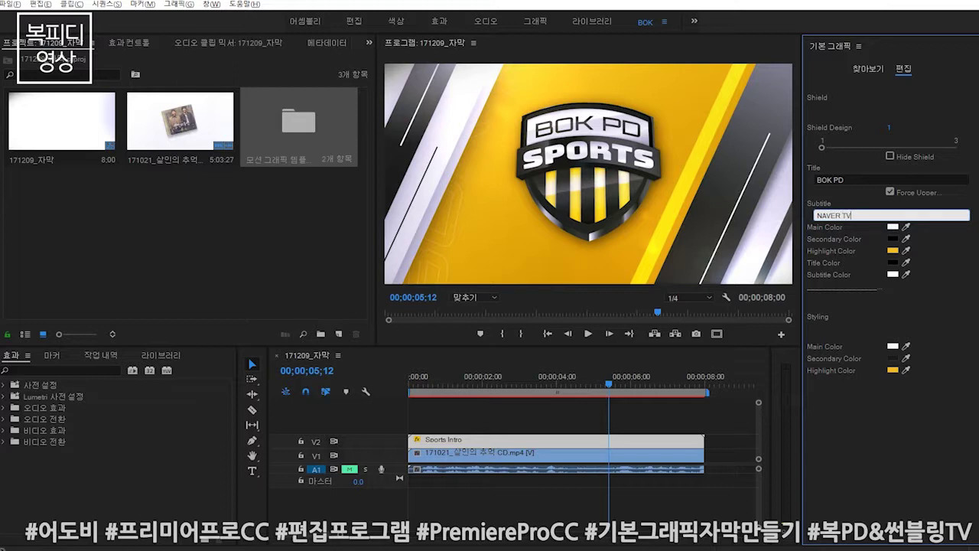
click(716, 460)
Step: Rewind and play the intro to preview the new text
drag(654, 380, 409, 380)
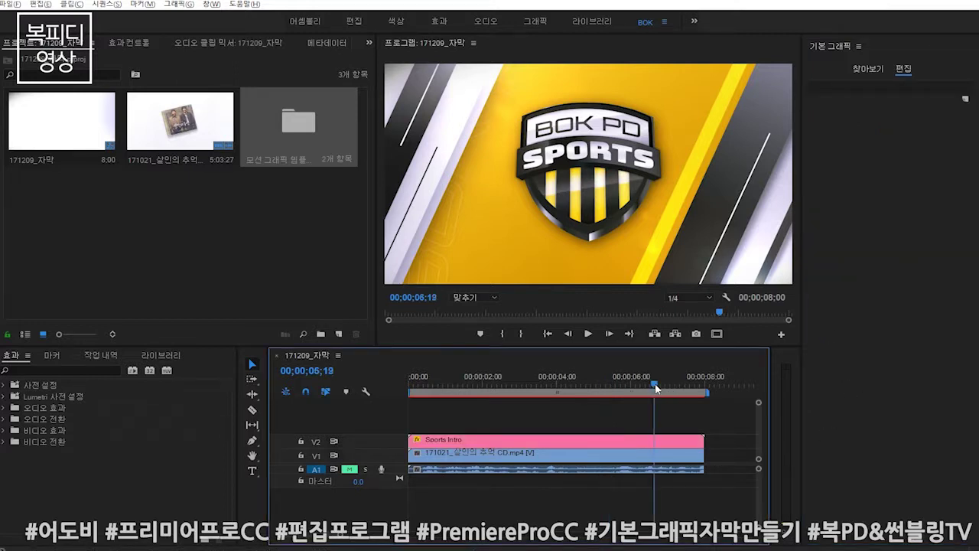
click(588, 334)
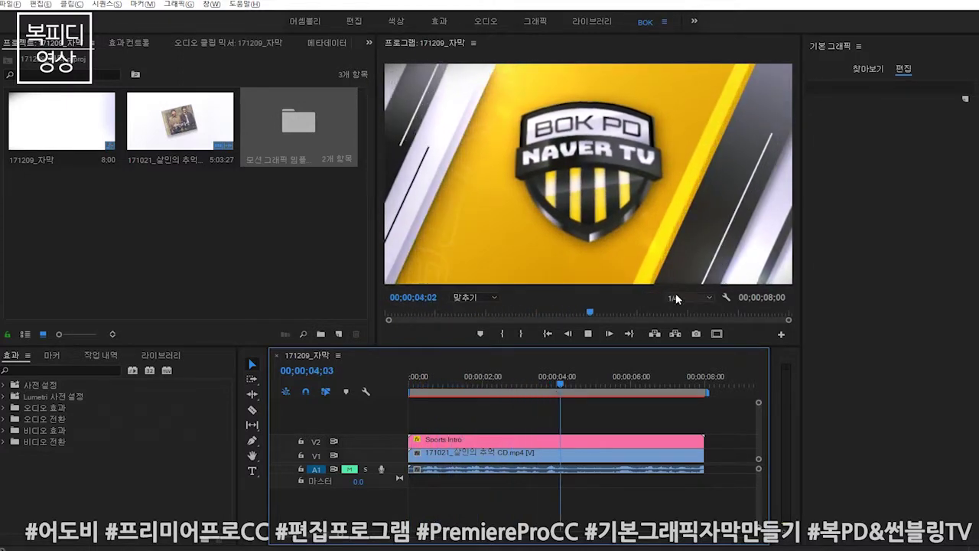
key(space)
Step: Delete the Sports Intro and place Bold Presents from the Titles folder on V2
click(609, 445)
key(Delete)
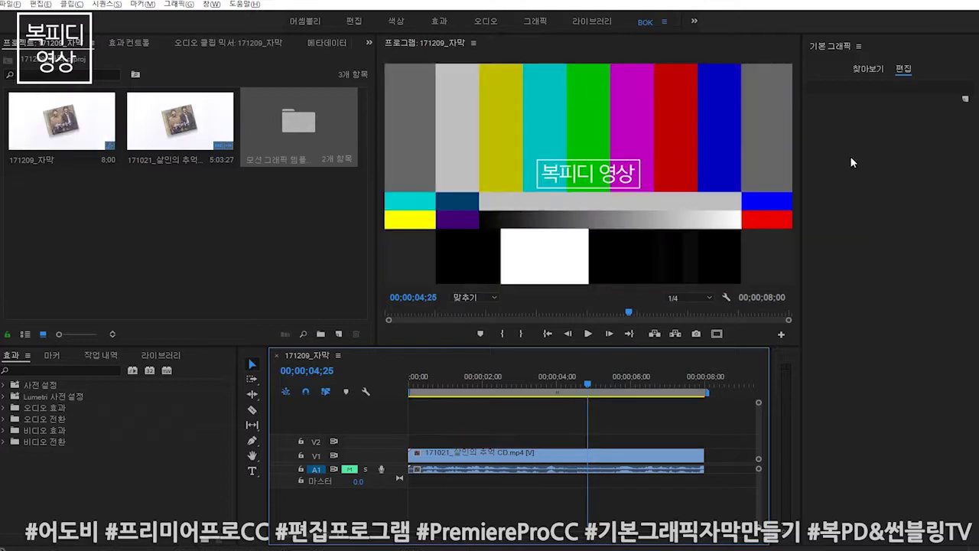
click(871, 69)
click(874, 101)
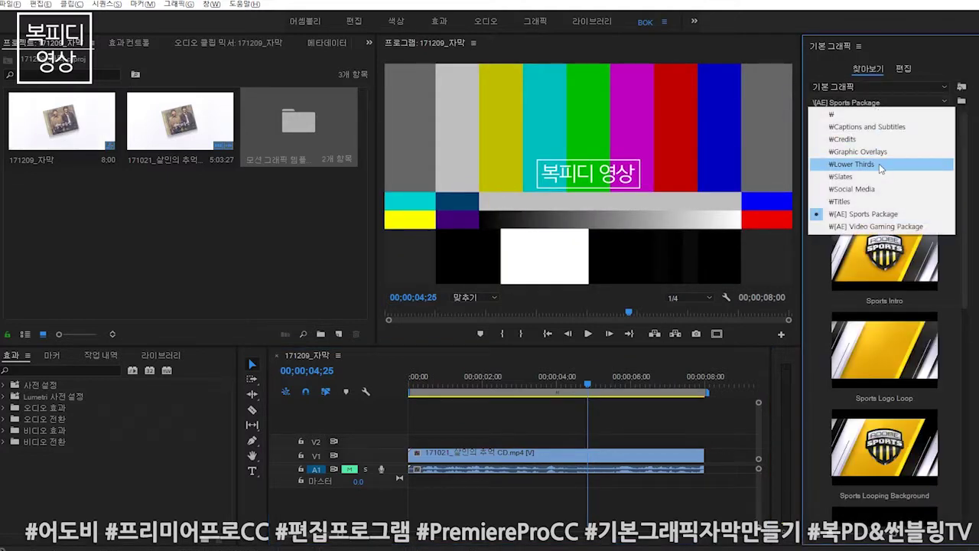
click(880, 202)
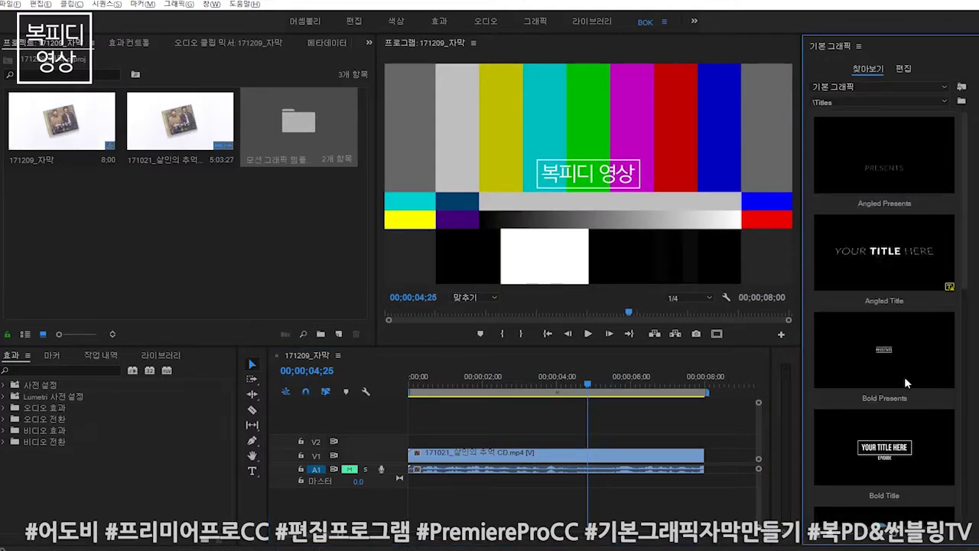
drag(890, 352, 497, 440)
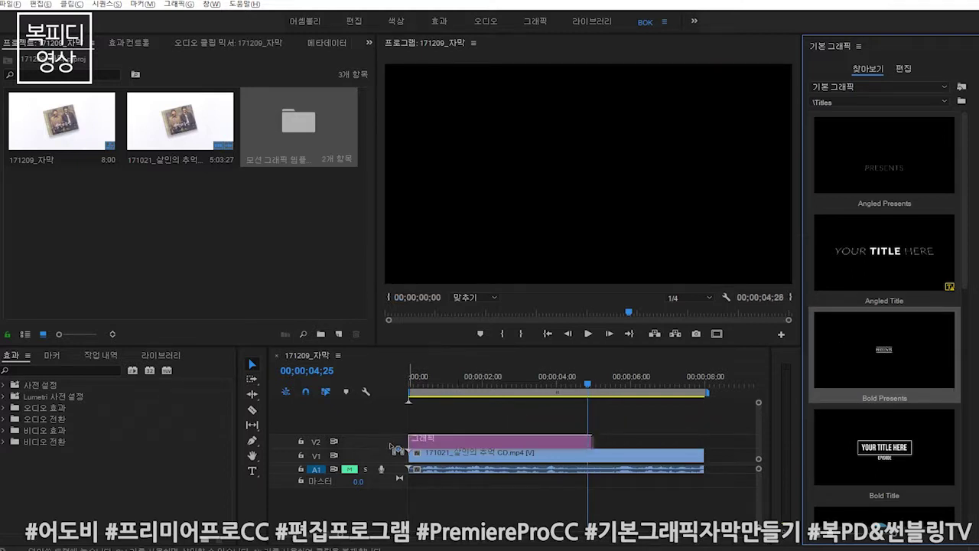
drag(556, 385, 420, 394)
Step: Select the PRESENTS clip and all three of its title layers
double_click(584, 176)
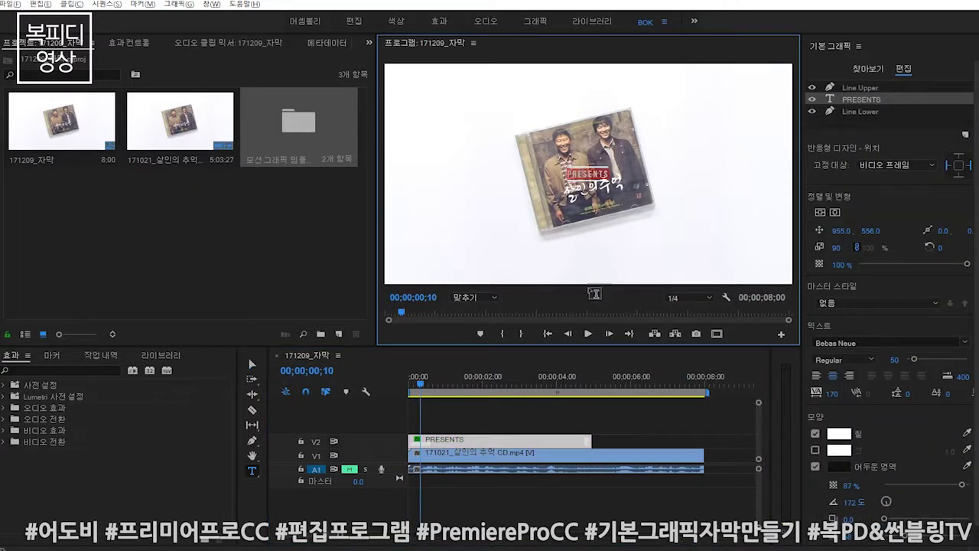
click(611, 423)
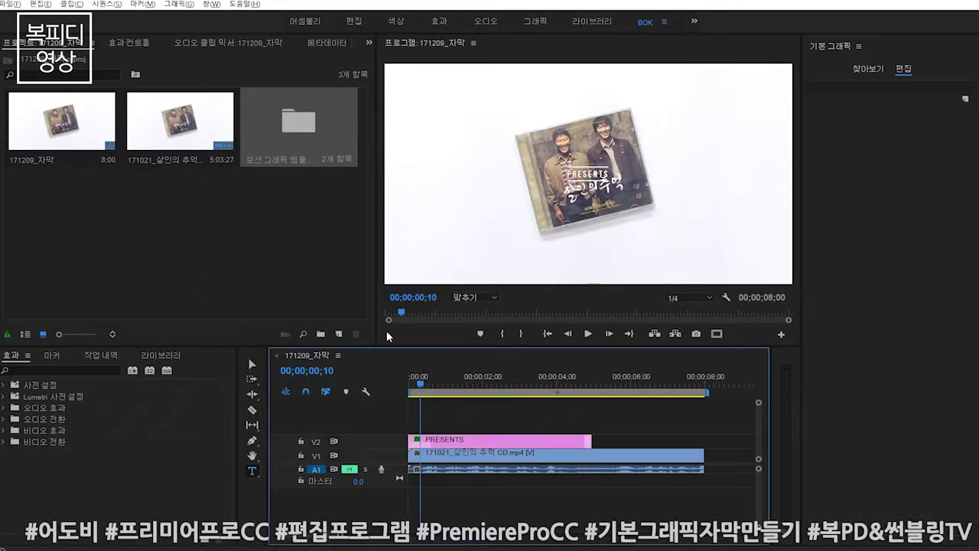
click(520, 442)
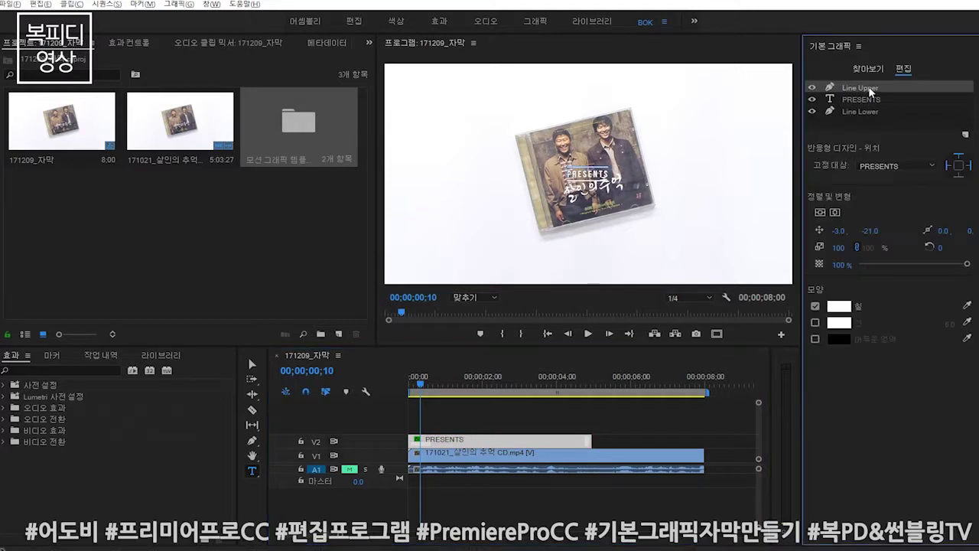
click(856, 89)
shift+click(858, 111)
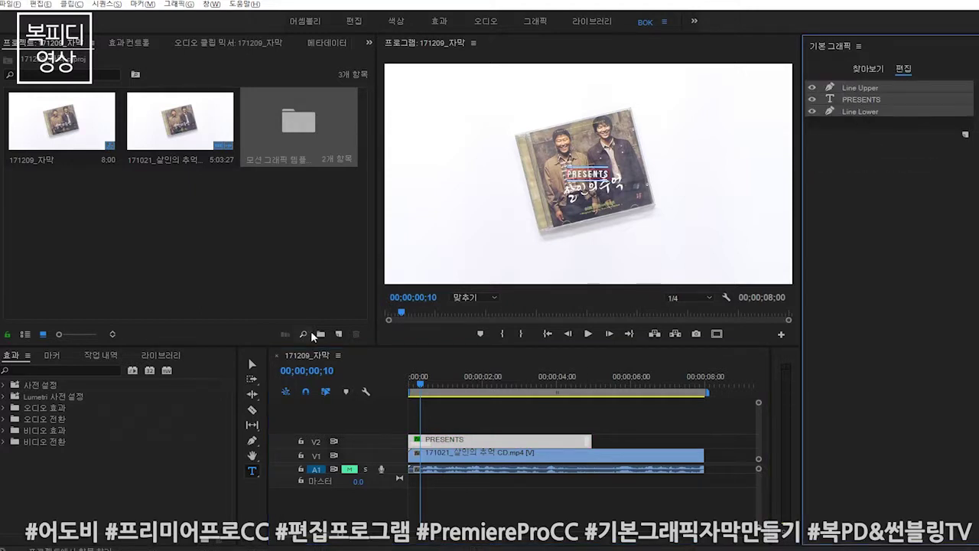
Step: Drag the PRESENTS title to the frame's bottom-left corner, undoing an accidental rotation
click(253, 365)
drag(599, 178, 560, 199)
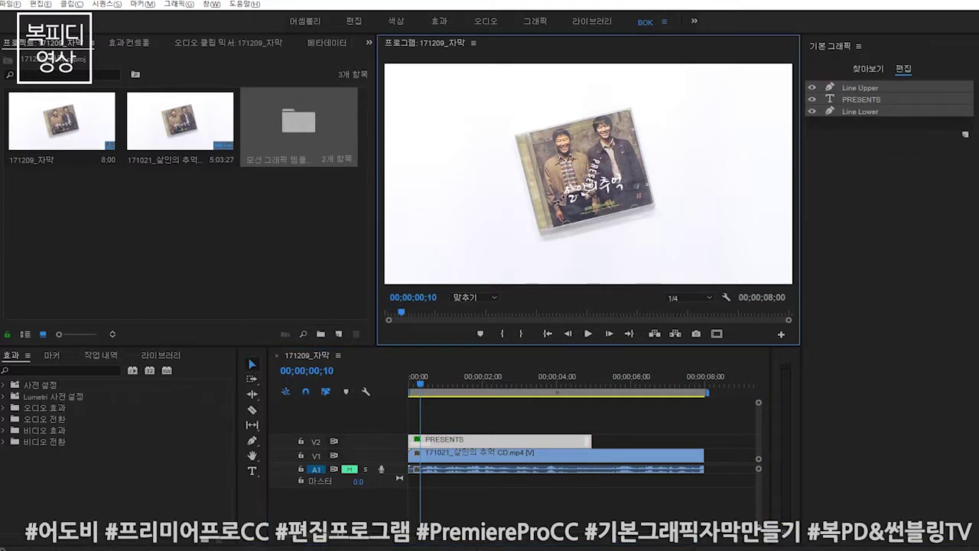
key(ctrl+z)
drag(602, 177, 442, 304)
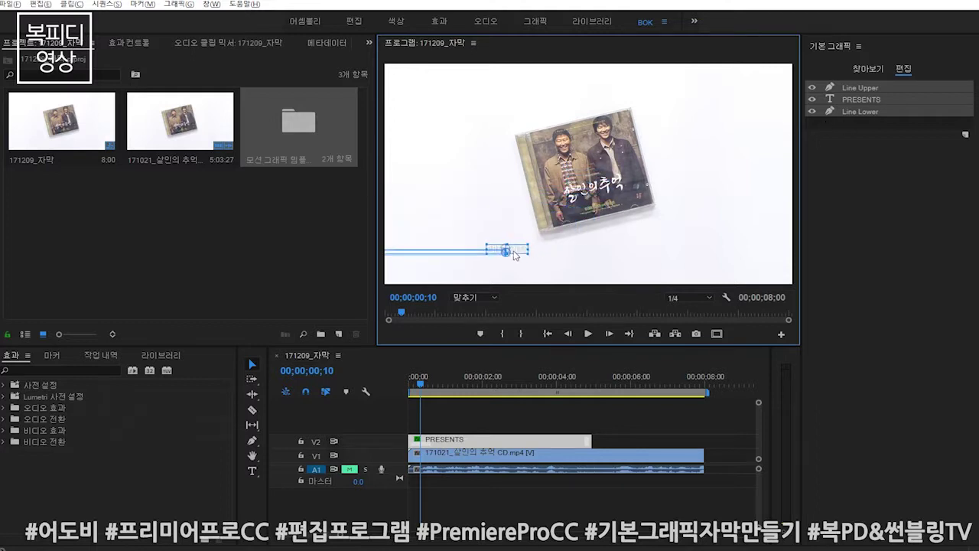
Step: Set playback resolution to Full and preview the repositioned title
click(488, 398)
key(Home)
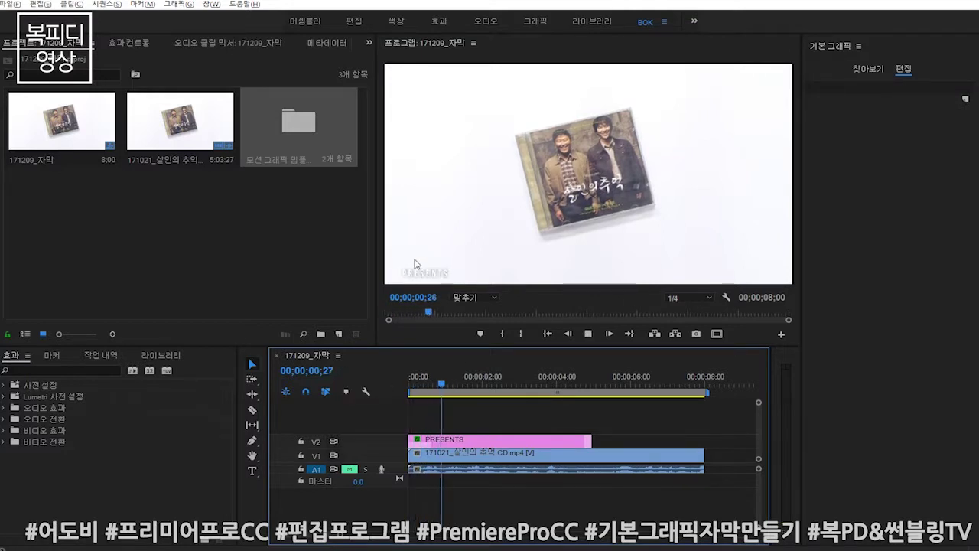
key(space)
click(689, 297)
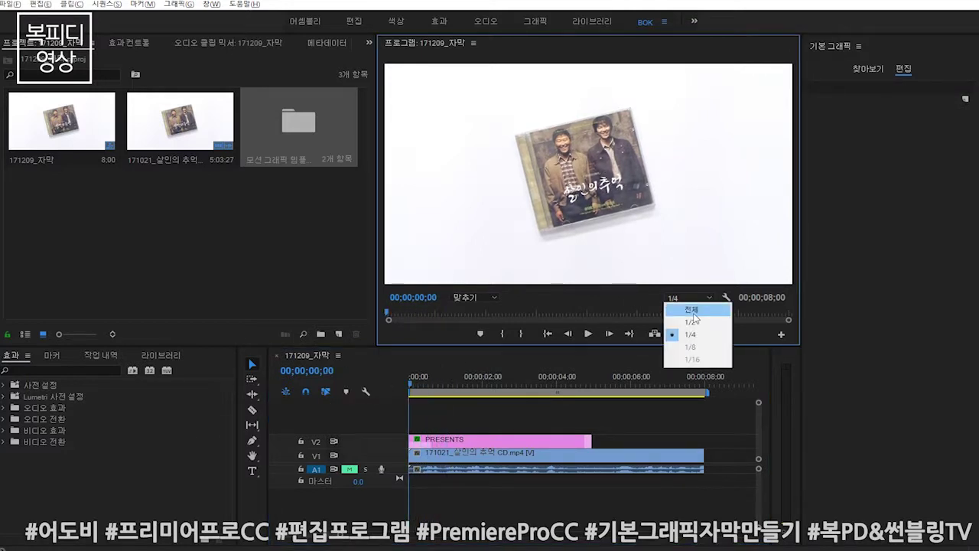
click(677, 310)
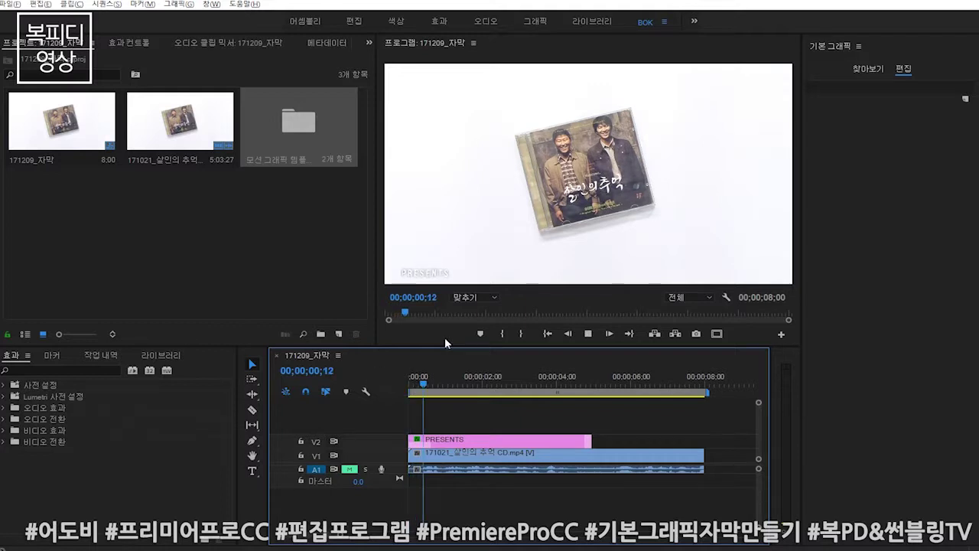
key(space)
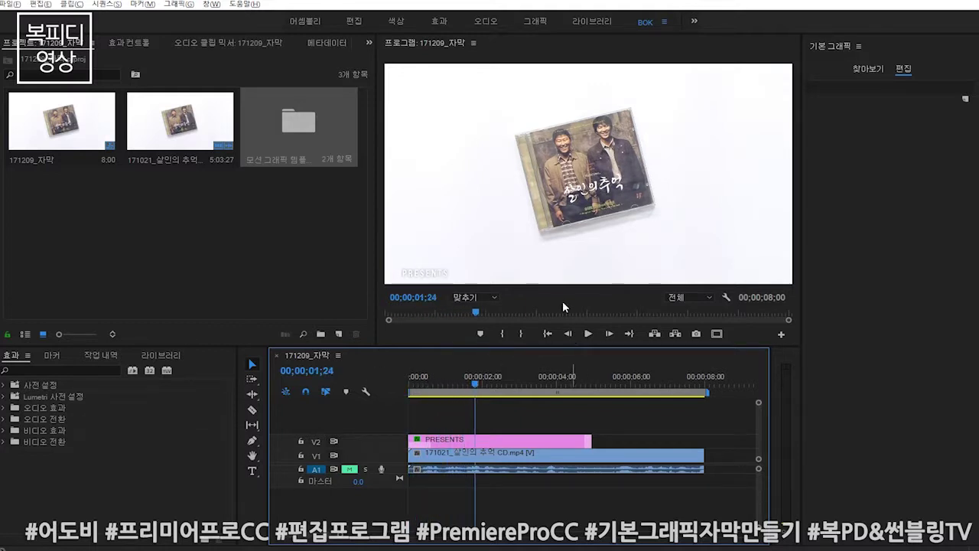
click(490, 377)
Step: Delete the PRESENTS title clip and switch Essential Graphics to browsing templates
click(535, 440)
key(Delete)
click(875, 74)
click(874, 70)
scroll(905, 310, down, 3)
scroll(883, 302, down, 4)
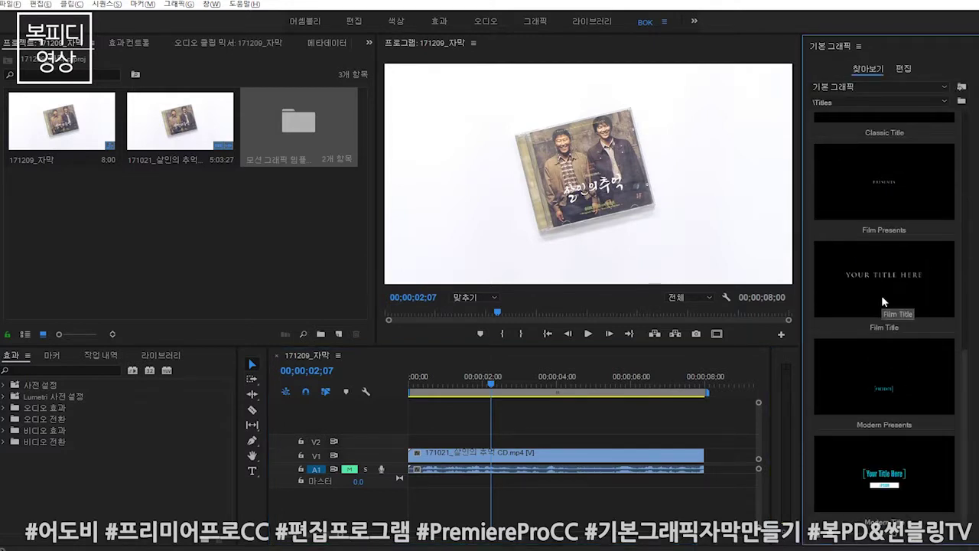
scroll(897, 438, up, 4)
scroll(897, 382, up, 3)
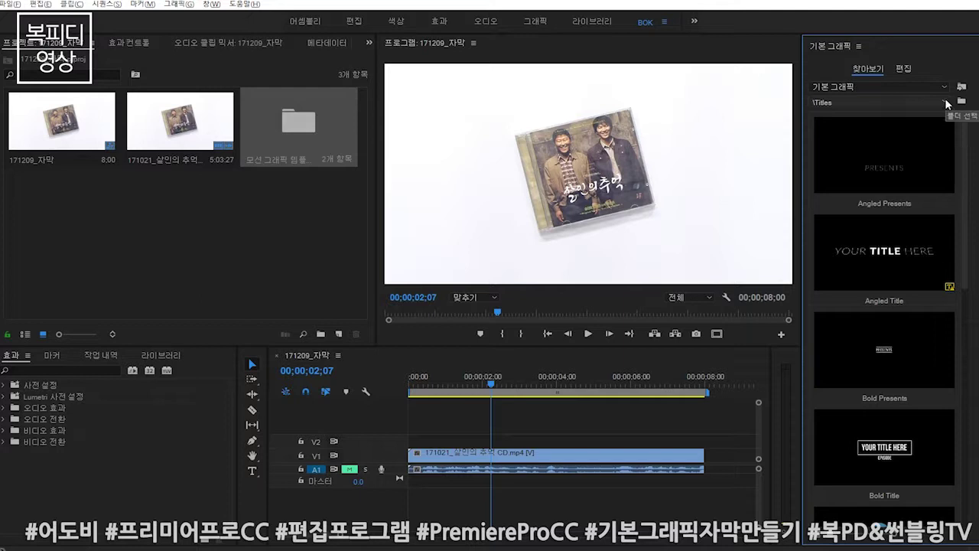
Step: Place the Bold Lower Third Right template from Lower Thirds at the V2 sequence start and play it
click(910, 102)
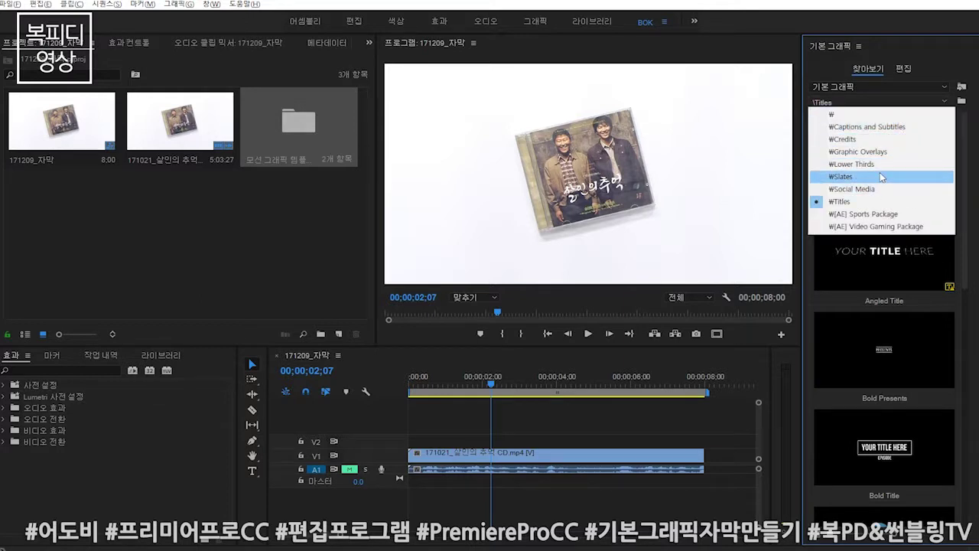
click(880, 164)
scroll(896, 257, down, 4)
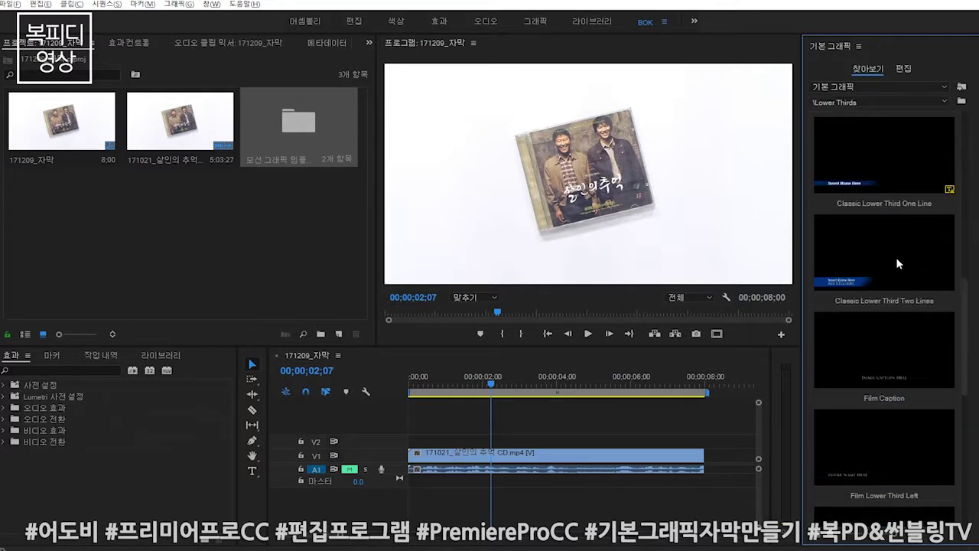
scroll(883, 259, up, 1)
scroll(883, 259, up, 1)
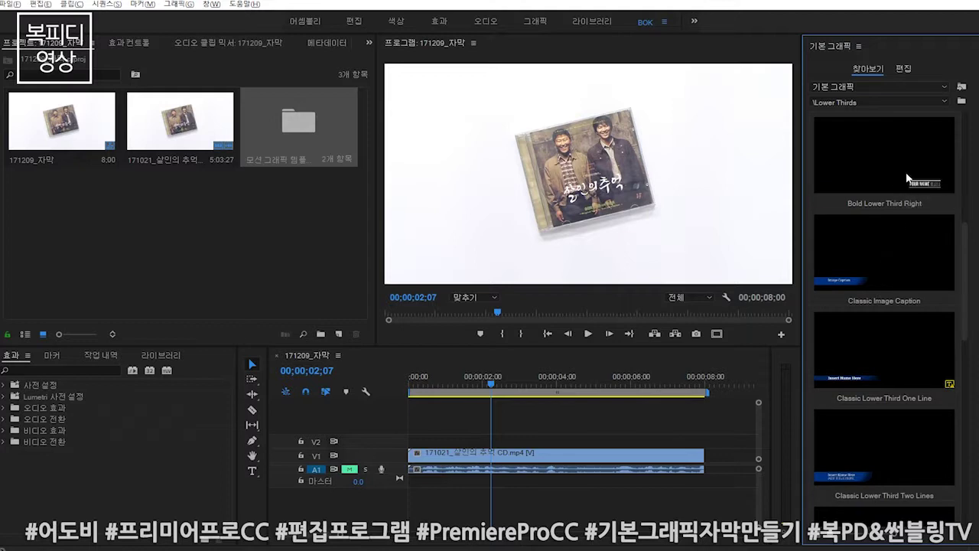
drag(908, 178, 459, 441)
drag(517, 375, 328, 354)
key(space)
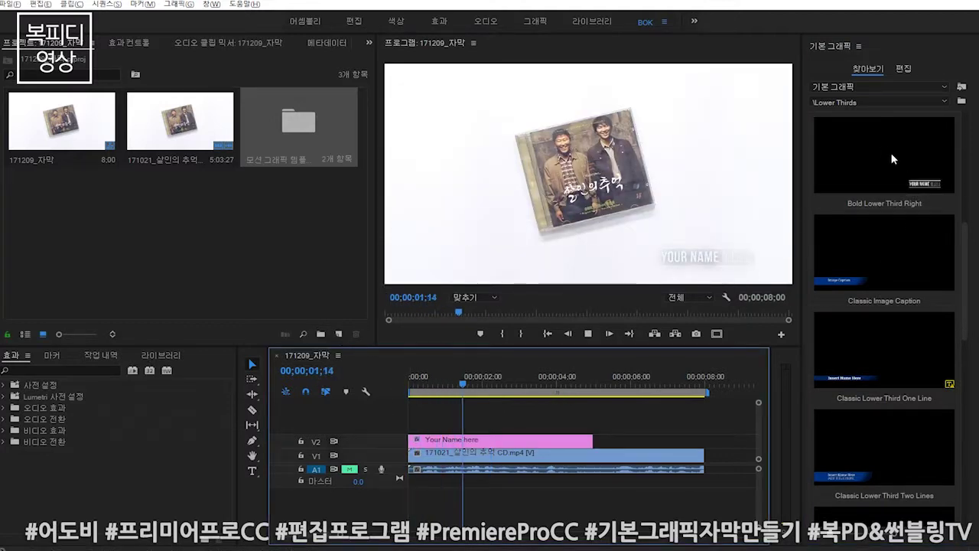
Step: Delete the Your Name here lower third clip
scroll(851, 303, up, 2)
click(505, 441)
key(Delete)
Step: Place the Bold Coming Up overlay from Graphic Overlays at the start of V2
click(898, 252)
scroll(901, 238, up, 2)
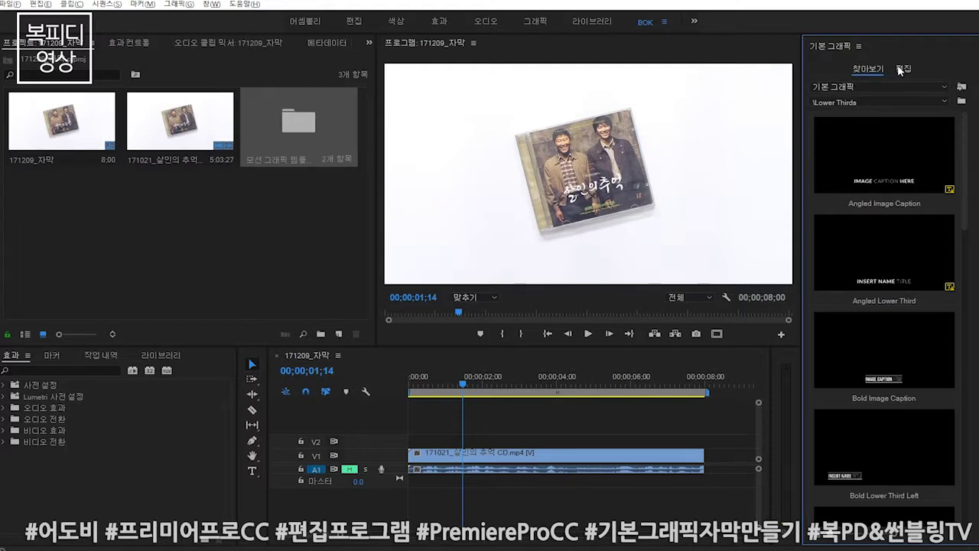
click(855, 102)
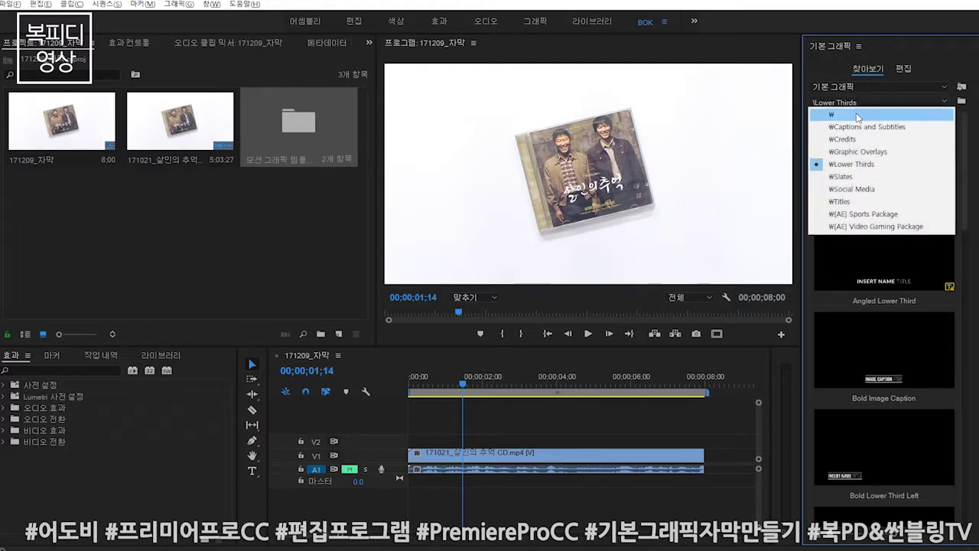
click(872, 150)
scroll(879, 298, down, 3)
scroll(875, 312, up, 2)
drag(861, 237, 417, 441)
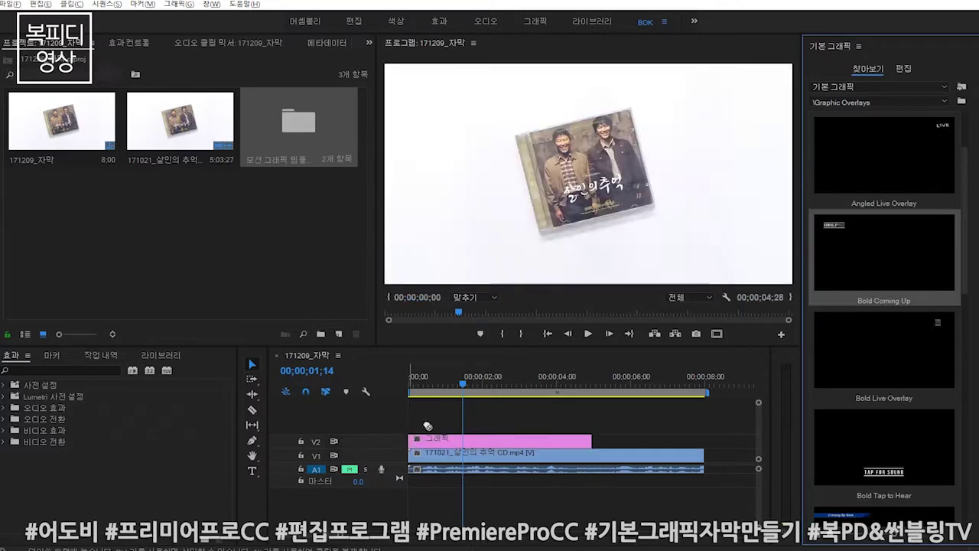
Step: Scrub to the COMING UP title and remove the CD video clip from V1
key(Home)
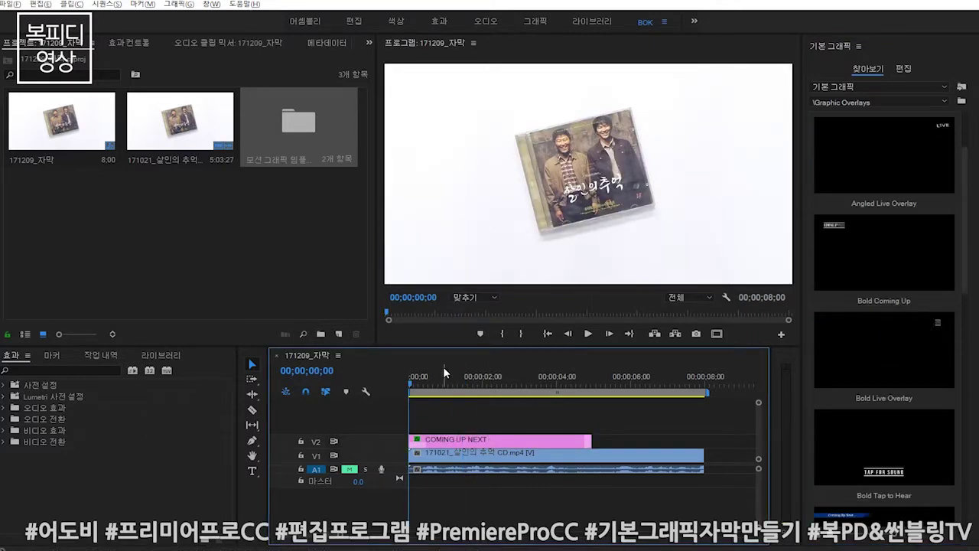
drag(426, 382, 452, 384)
key(Delete)
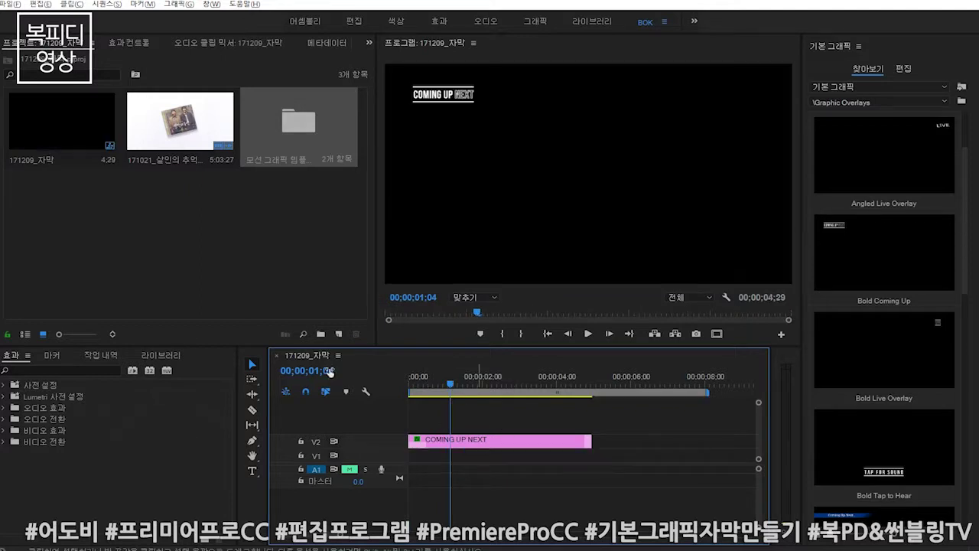
Step: Create a bright green 00FF78 colour matte and place it on V1 under the title
right_click(202, 258)
mouse_move(270, 309)
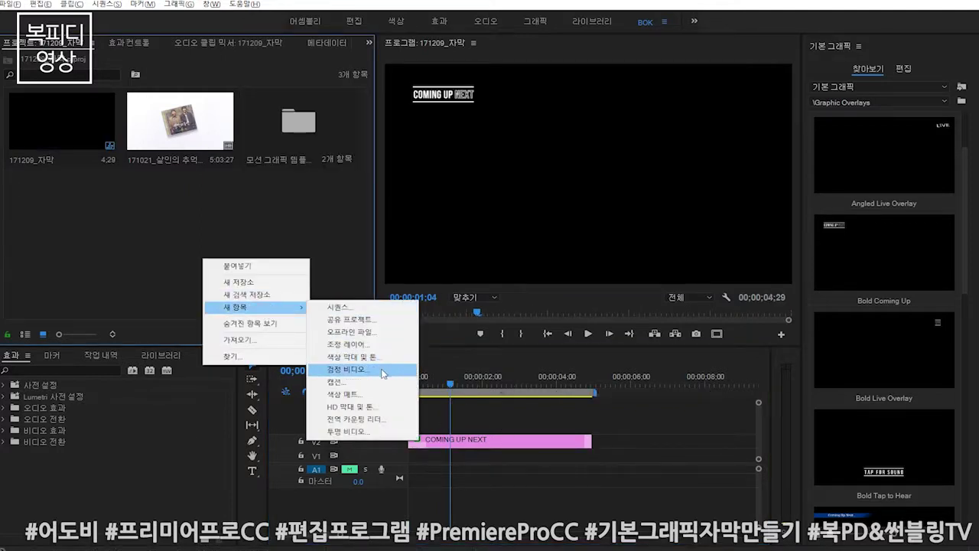
click(372, 393)
click(502, 317)
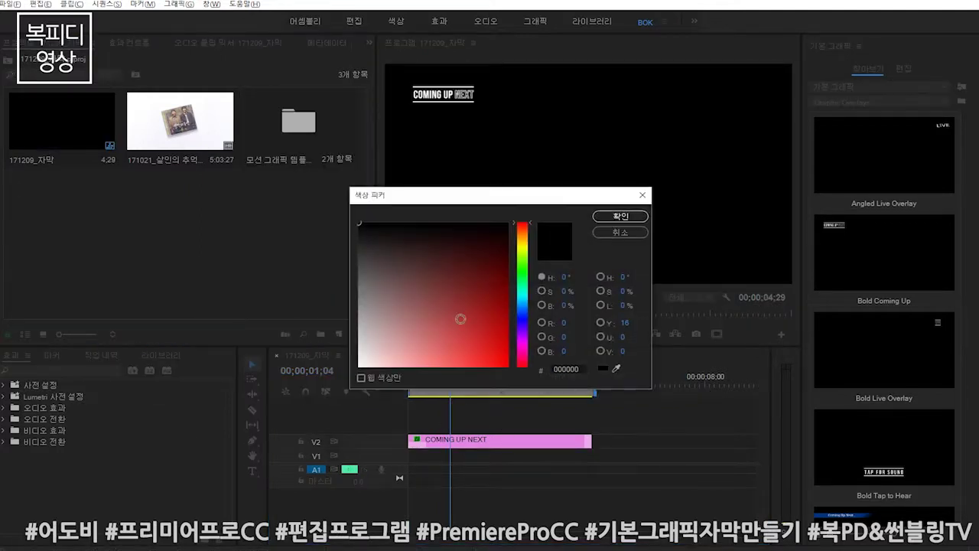
drag(523, 263, 523, 282)
click(507, 365)
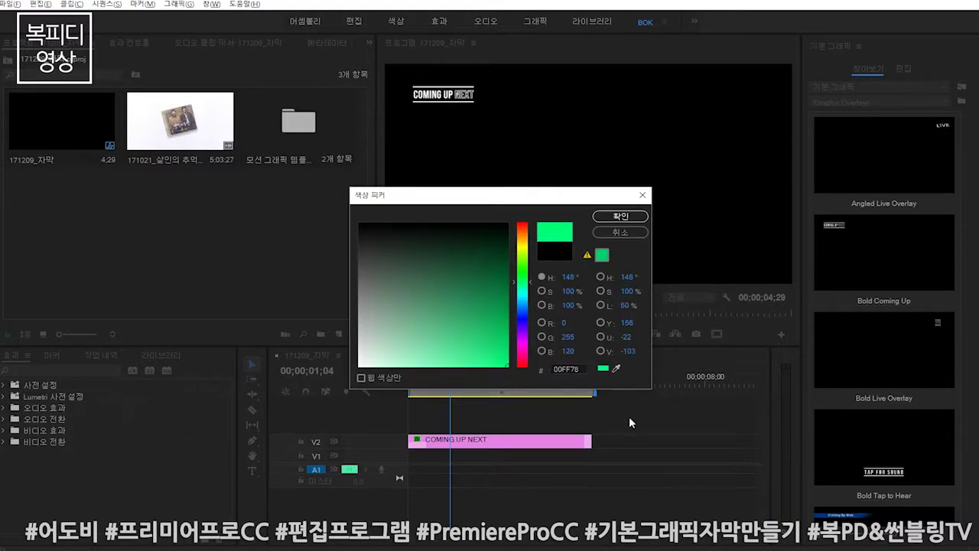
click(614, 215)
click(463, 297)
drag(323, 118, 401, 453)
Step: Add the Classic Coming Up Next overlay to V2 after the first title and preview it
key(Home)
key(space)
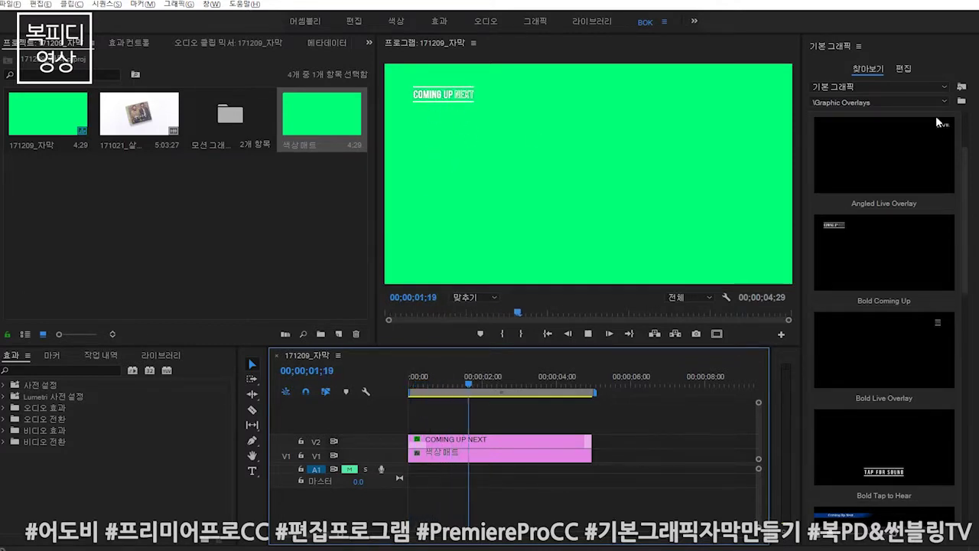
scroll(832, 381, down, 2)
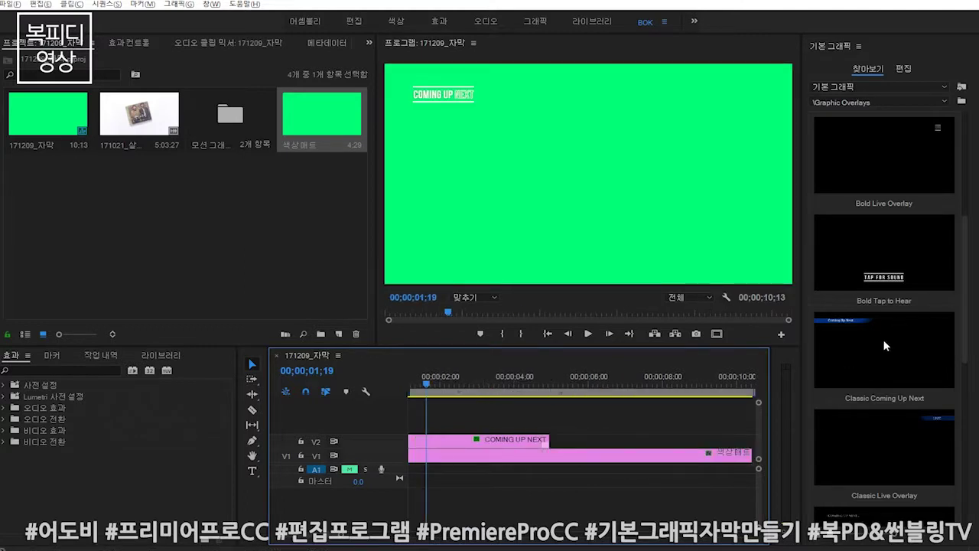
drag(884, 346, 552, 441)
drag(542, 393, 606, 393)
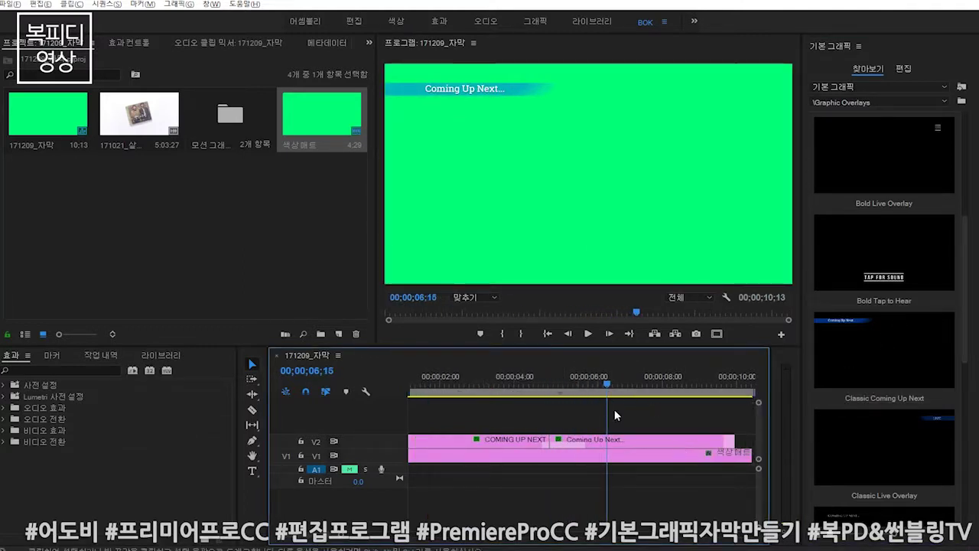
Step: Lengthen the green matte to 24 seconds and add the TAP FOR SOUND overlay on V2
key(minus)
key(minus)
drag(504, 455, 631, 456)
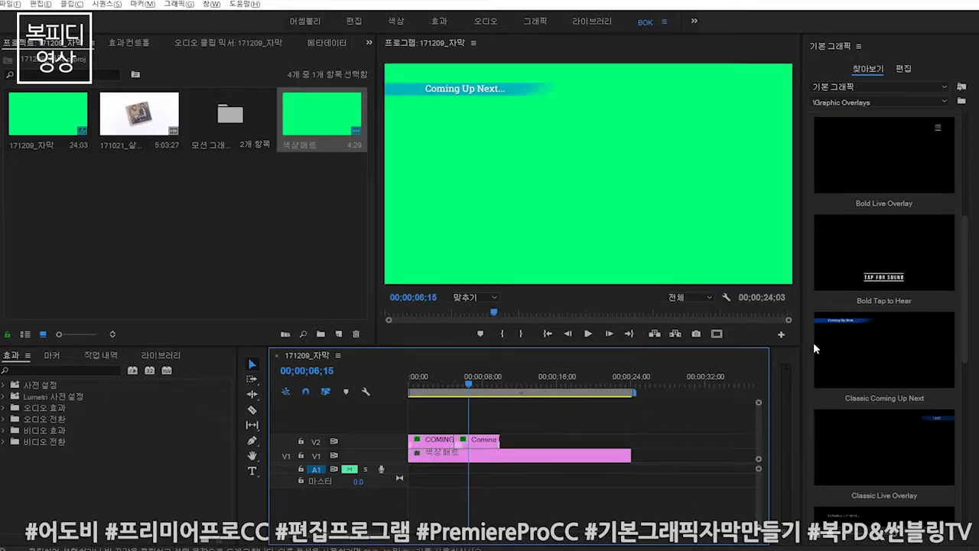
drag(612, 392, 523, 440)
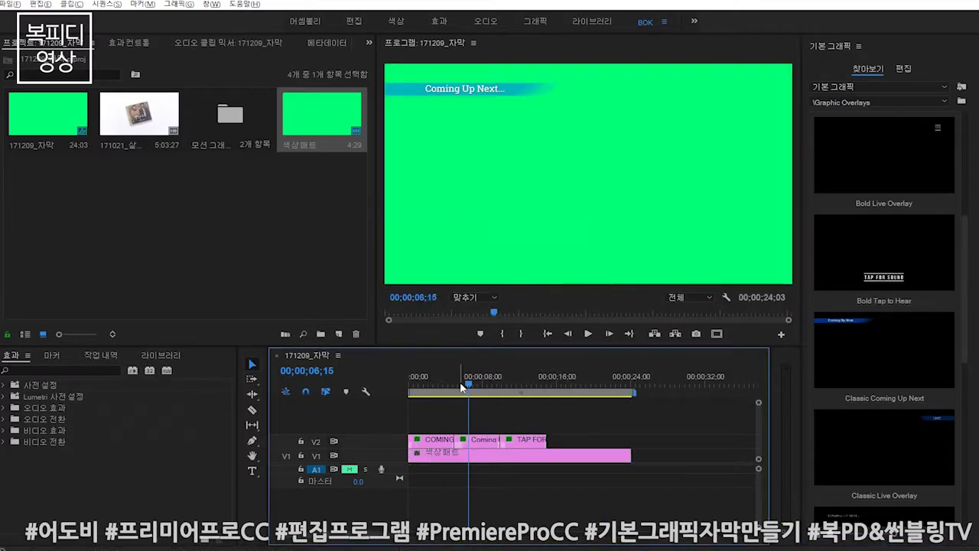
drag(468, 393, 506, 393)
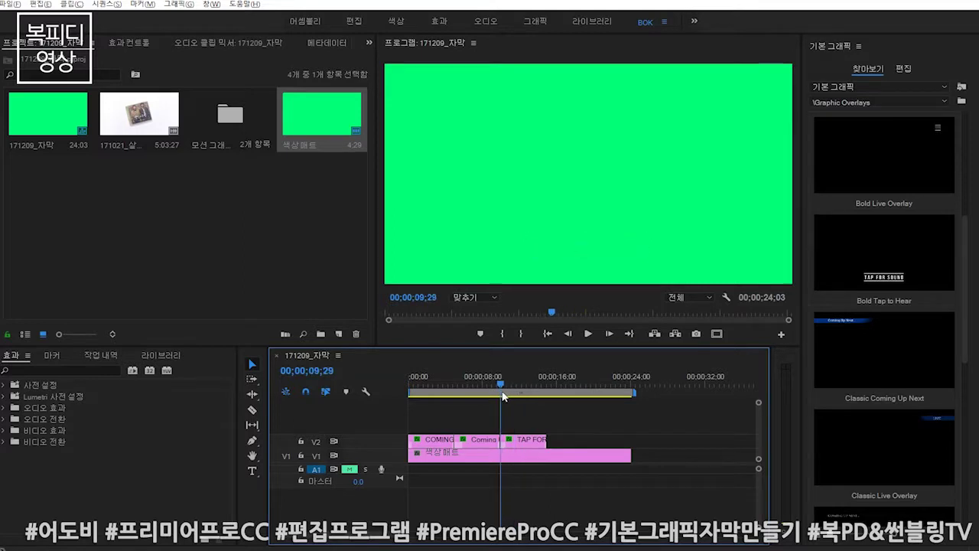
Step: Add the Logo Bug overlay to V2 after TAP FOR SOUND
scroll(913, 350, down, 3)
scroll(913, 357, down, 3)
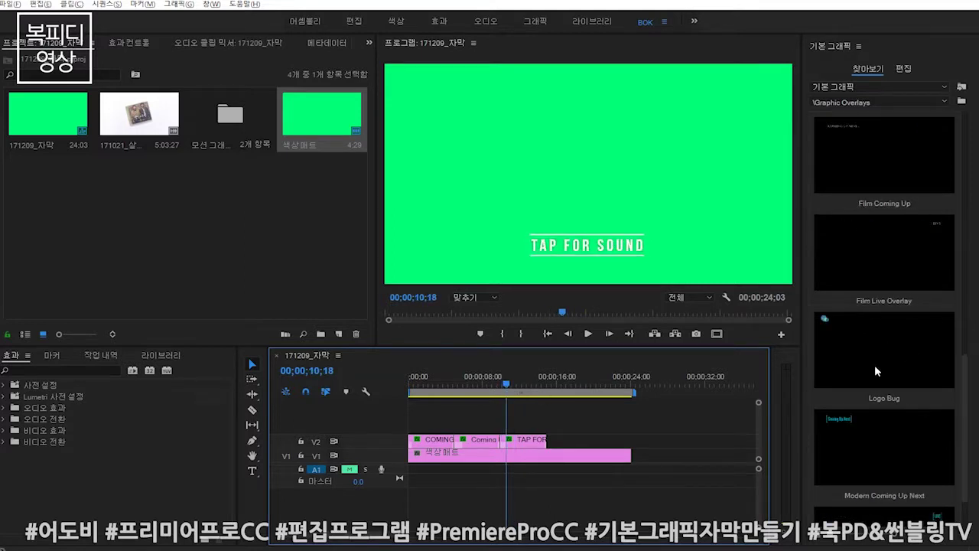
drag(875, 364, 562, 439)
click(560, 386)
Step: Lengthen the green matte so it covers the Logo Bug clip
drag(559, 390, 561, 390)
click(578, 440)
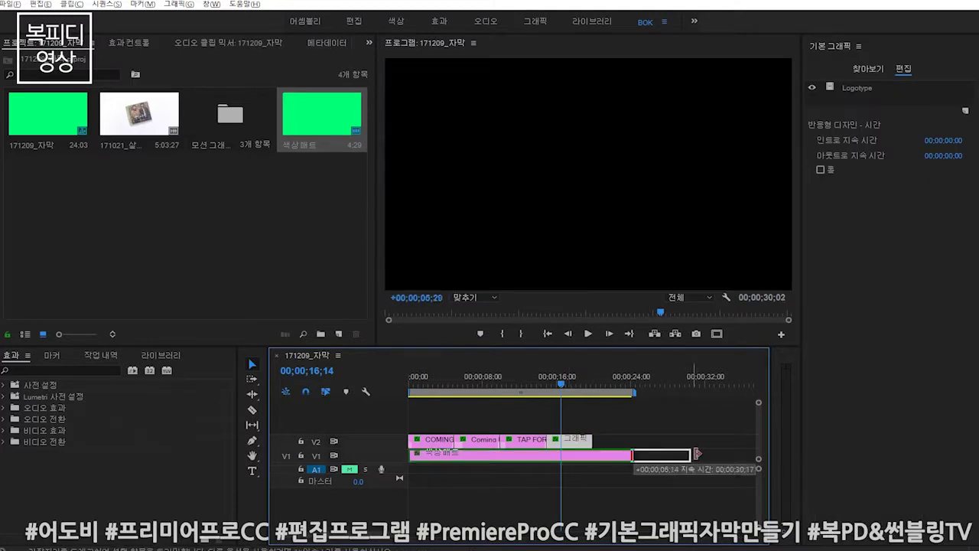
drag(635, 454, 691, 453)
Step: Add the Modern Credits template from the Credits folder to V2 after the Logo Bug
click(854, 70)
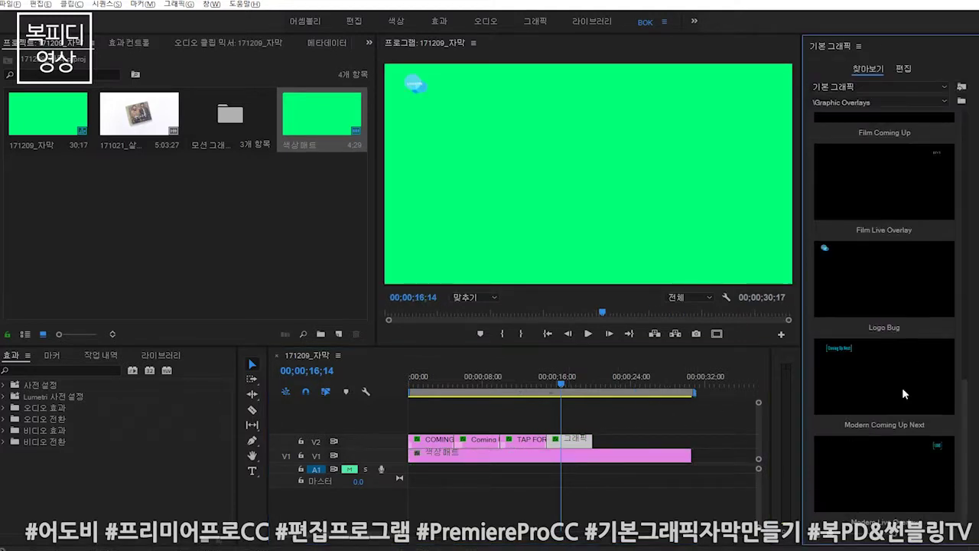
scroll(895, 382, up, 3)
scroll(891, 350, up, 3)
scroll(909, 387, up, 2)
scroll(910, 388, up, 2)
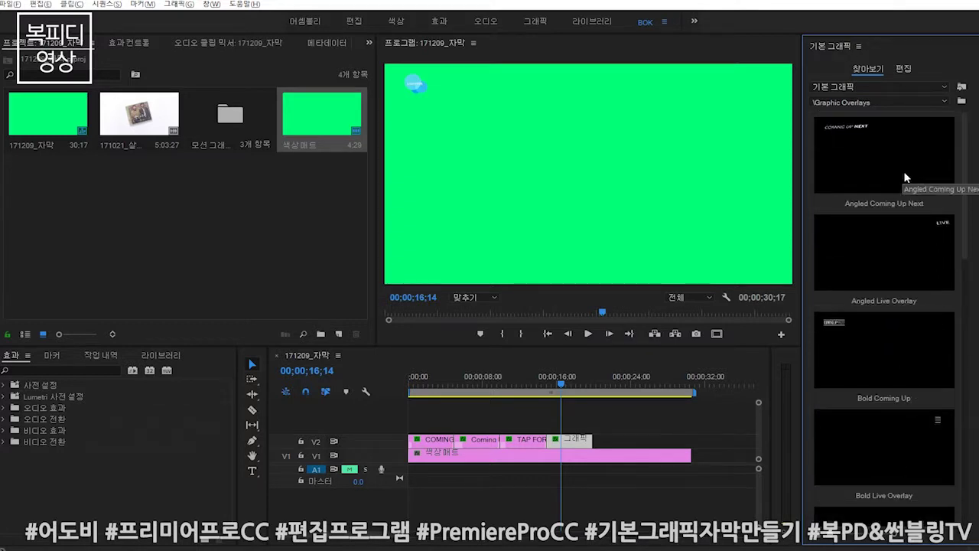
click(946, 102)
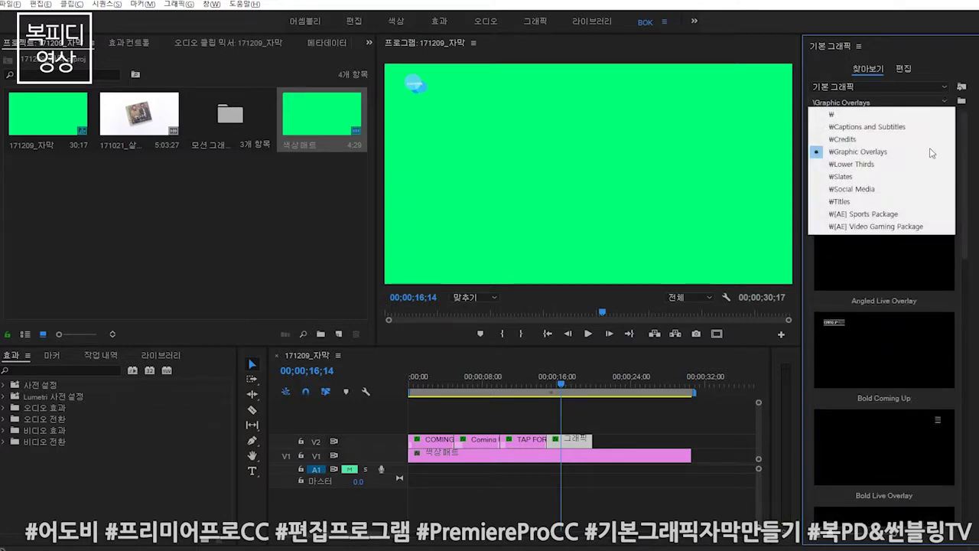
click(884, 140)
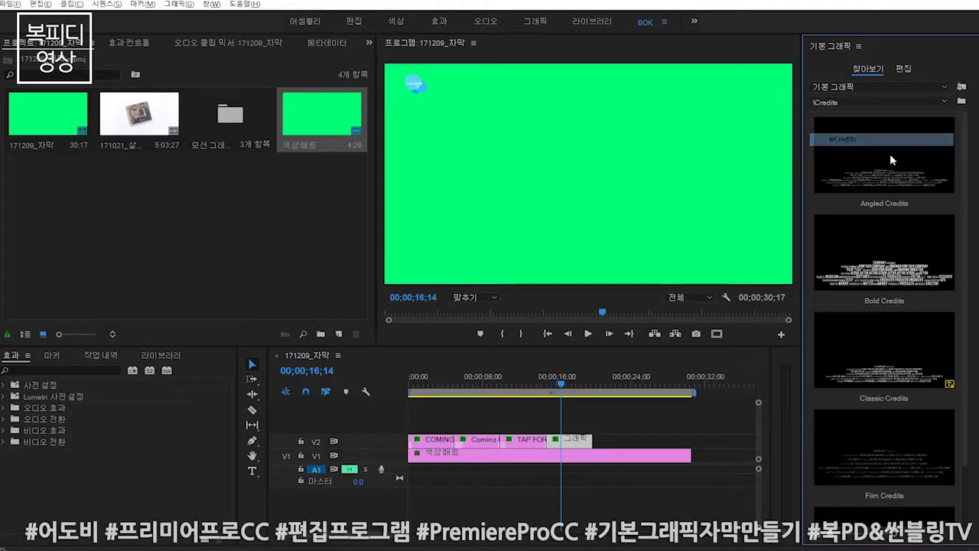
scroll(891, 306, down, 1)
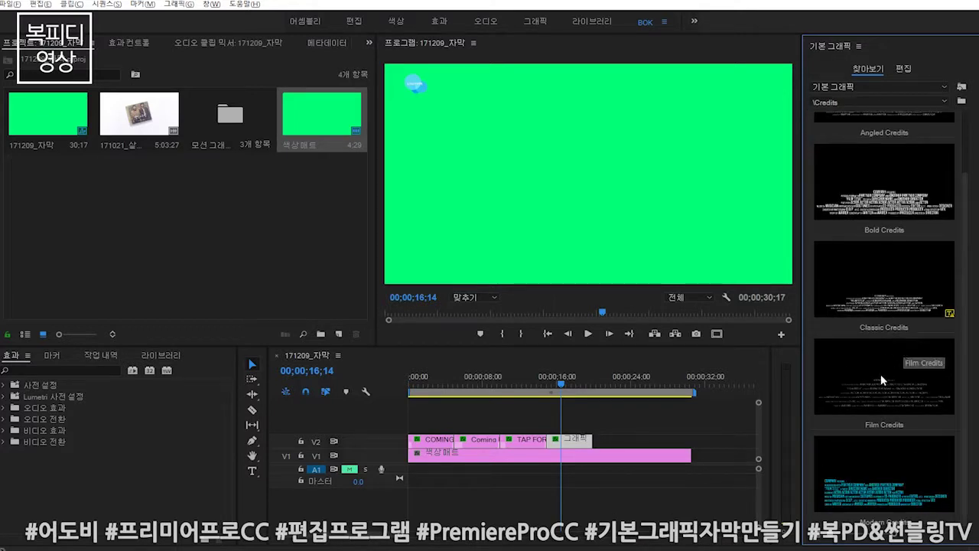
drag(884, 467, 596, 440)
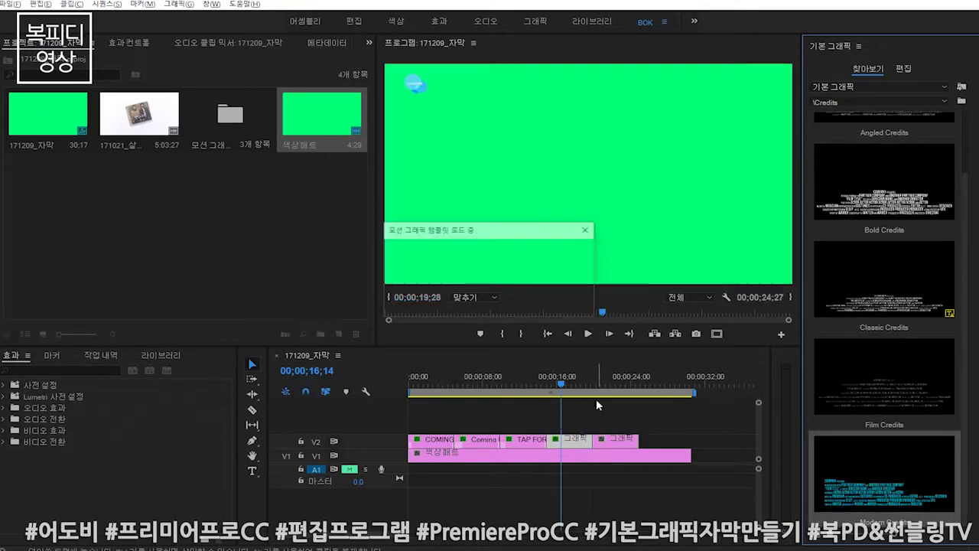
Step: Extend the green matte under the credits and preview them from 18;26
click(604, 394)
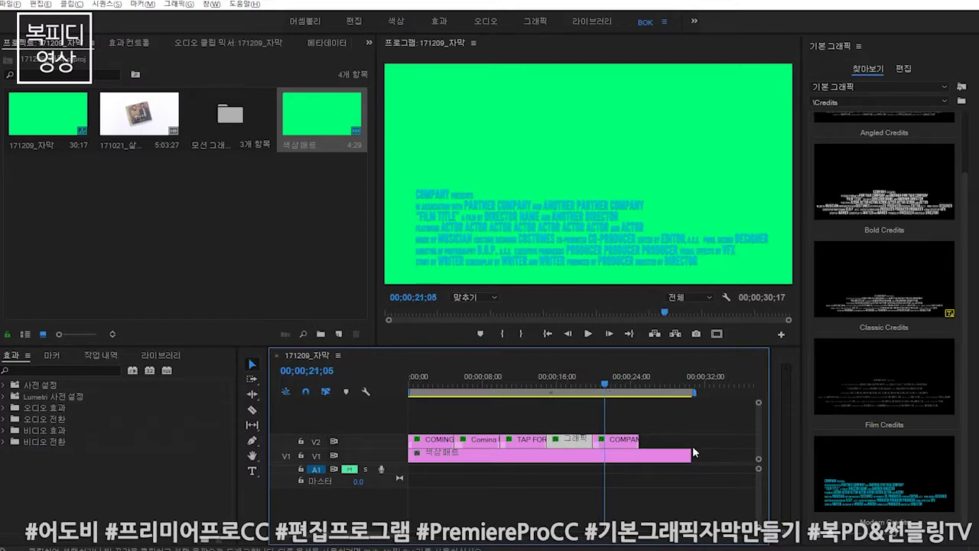
drag(692, 452, 730, 454)
click(584, 389)
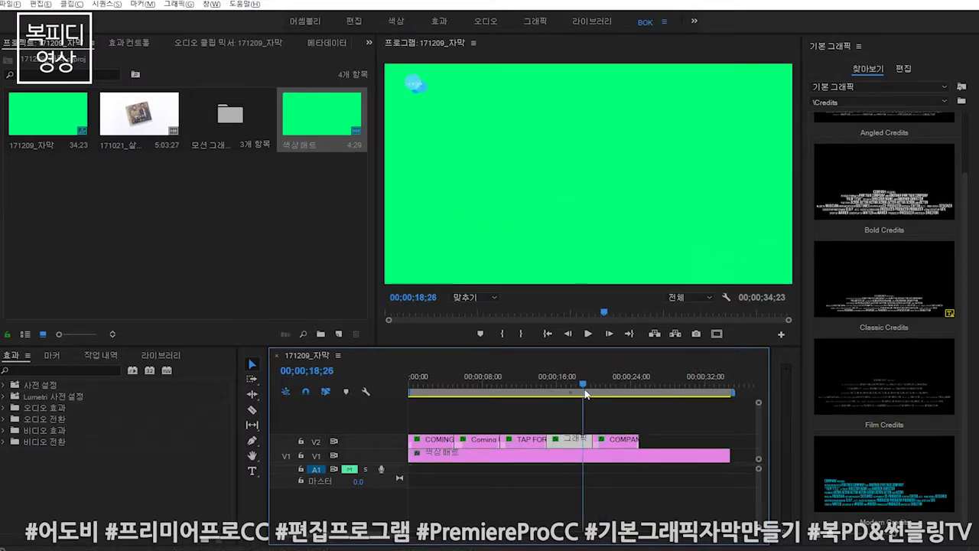
click(587, 333)
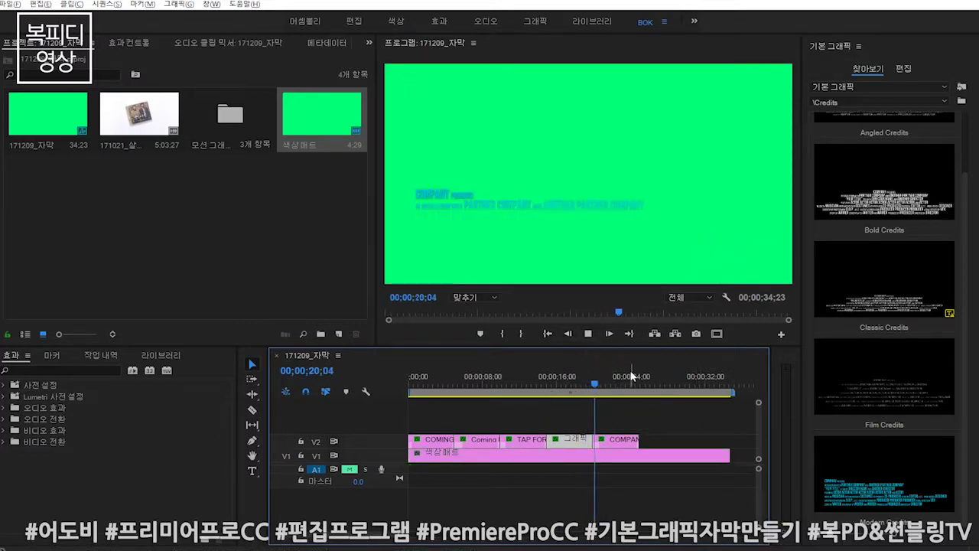
key(space)
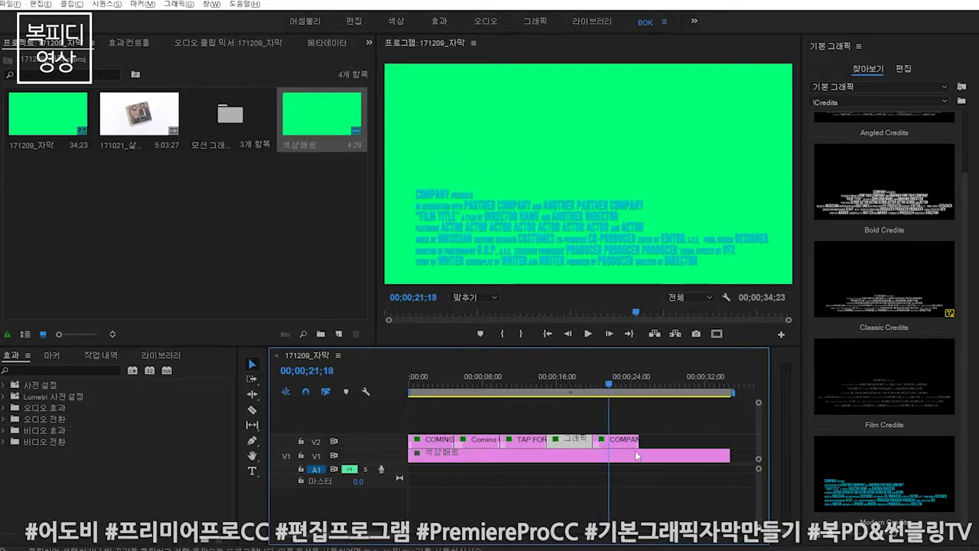
Step: Replace Modern Credits with the Bold Credits template and open its text lines
click(621, 443)
key(Delete)
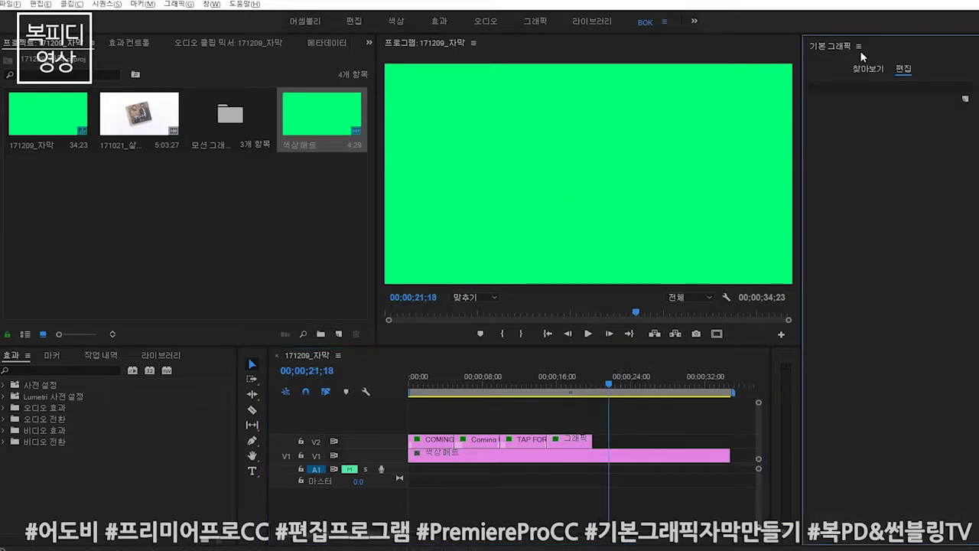
click(868, 70)
drag(871, 205, 607, 448)
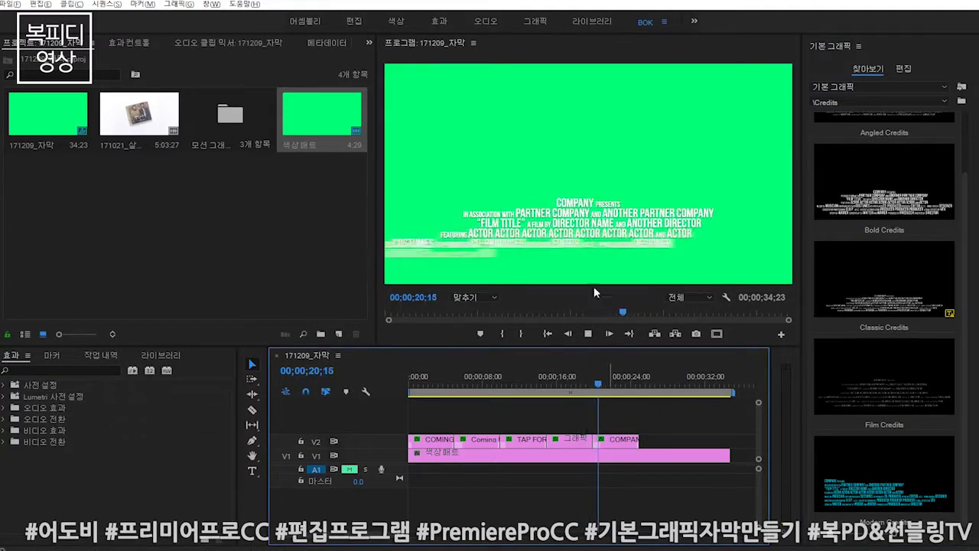
click(586, 205)
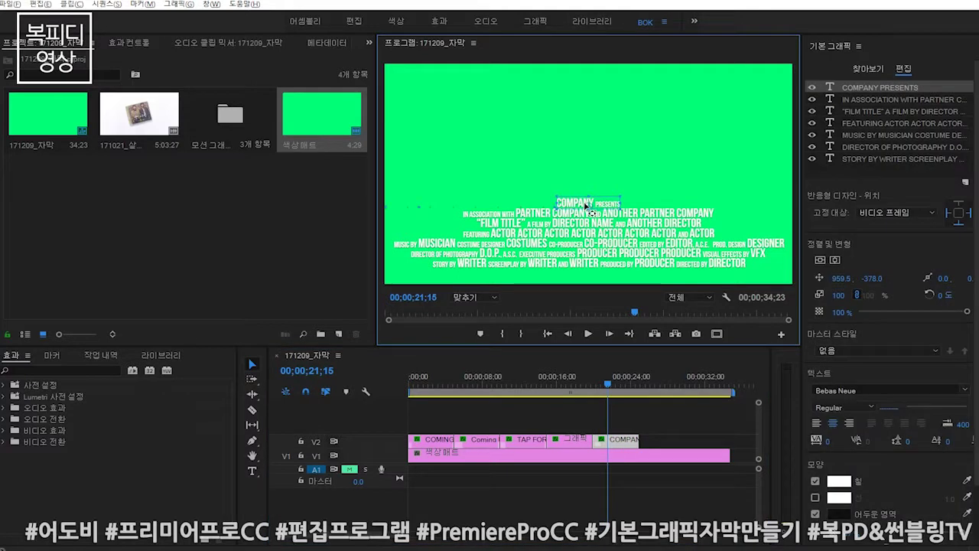
Step: Select credit text lines such as ACTOR and DIRECTOR OF PHOTOGRAPHY
click(586, 222)
double_click(584, 232)
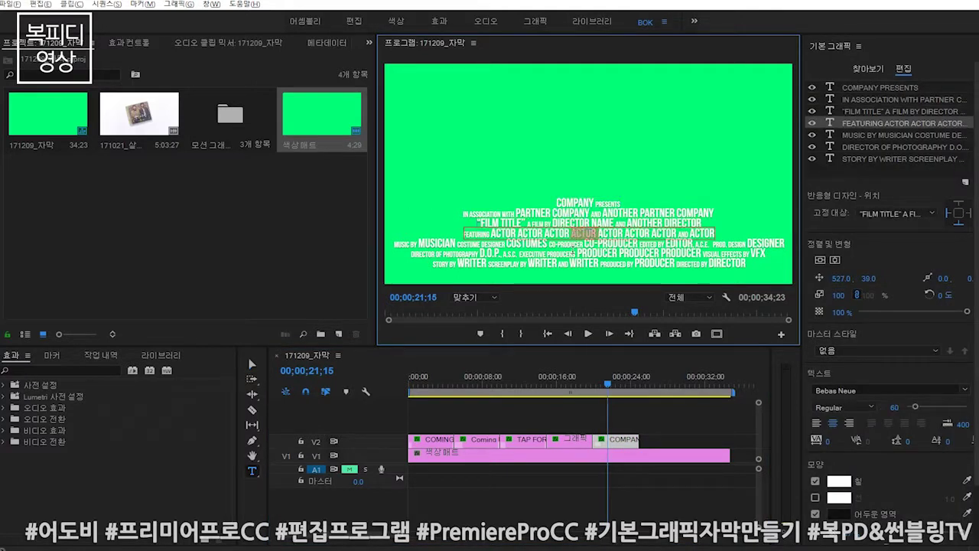
click(589, 255)
Step: Play the sequence from the start, then return to the graphics template categories
click(381, 414)
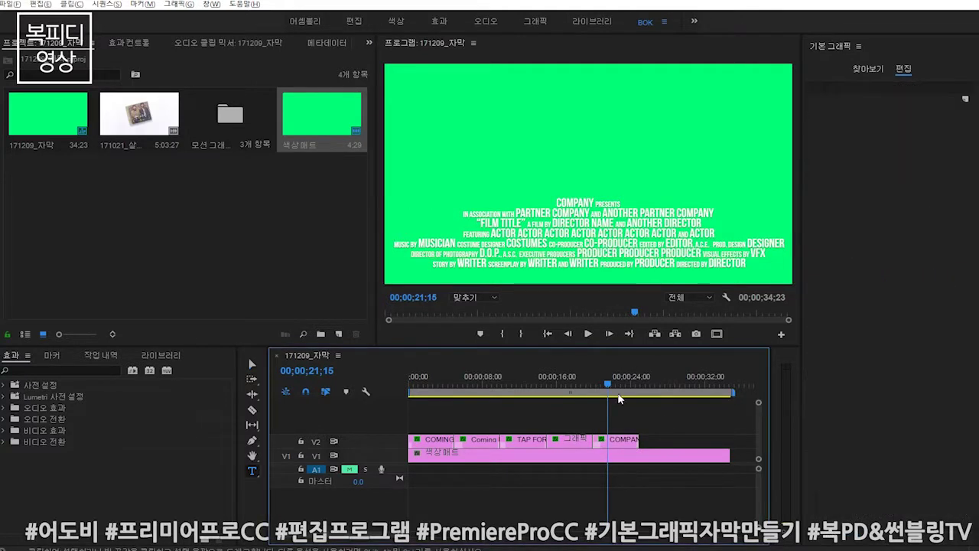
key(Home)
key(space)
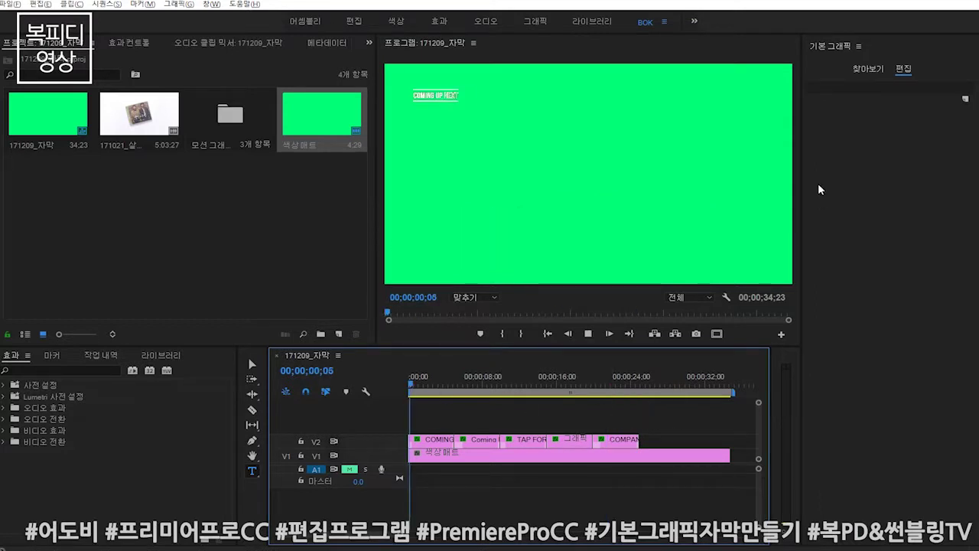
click(863, 73)
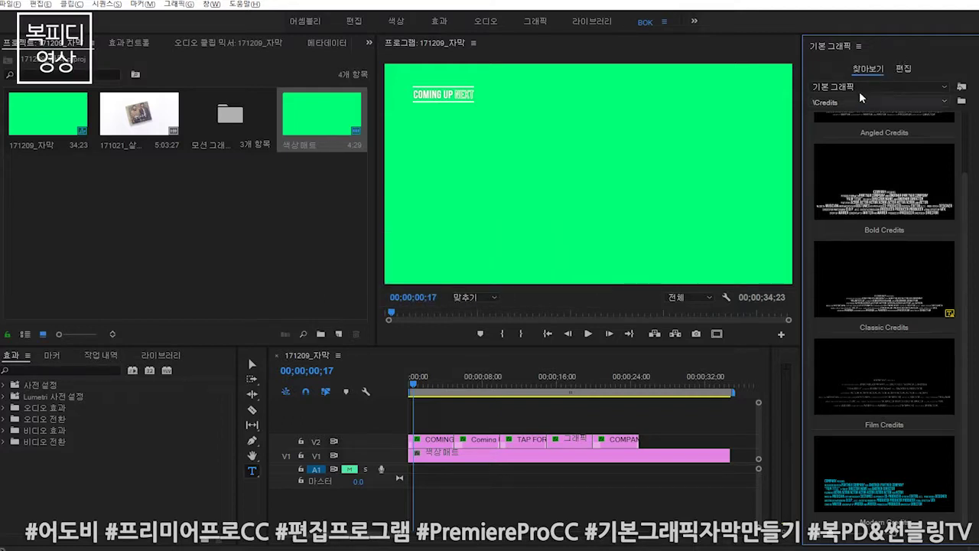
click(869, 102)
Step: Show the Captions and Subtitles templates and replay the sequence up to Coming Up Next
click(869, 123)
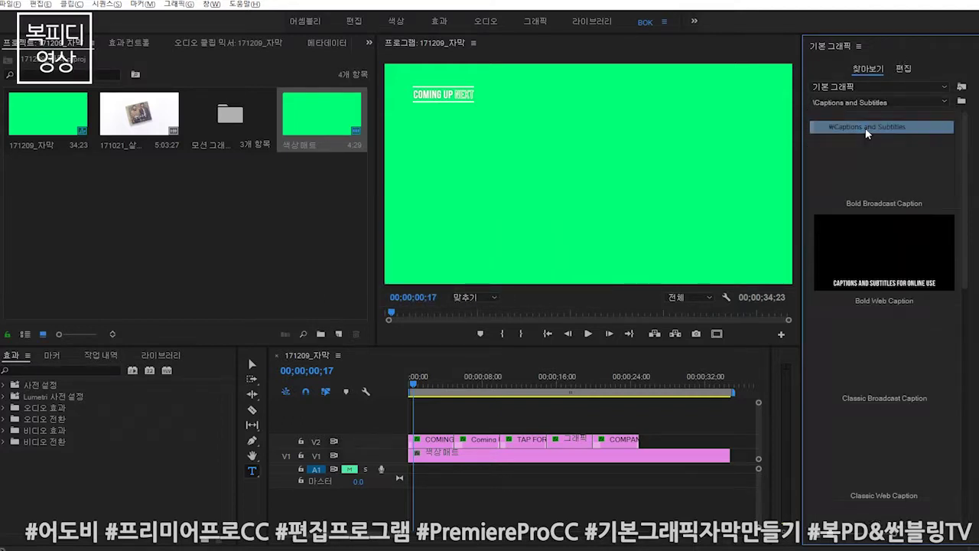
scroll(900, 253, down, 6)
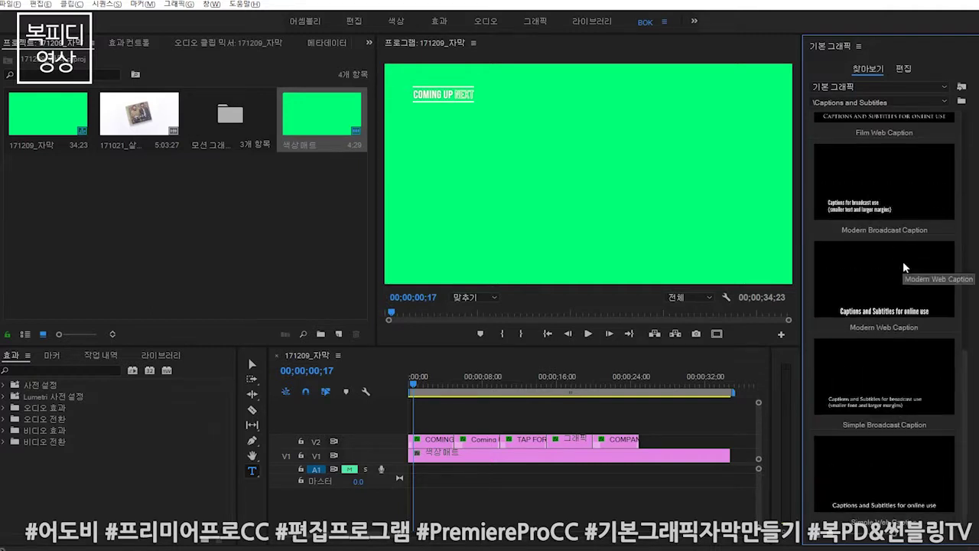
click(389, 389)
key(Home)
key(space)
drag(440, 386, 523, 387)
Step: Place Simple Broadcast Caption on V2 after the credits and scrub through it
drag(901, 408, 646, 442)
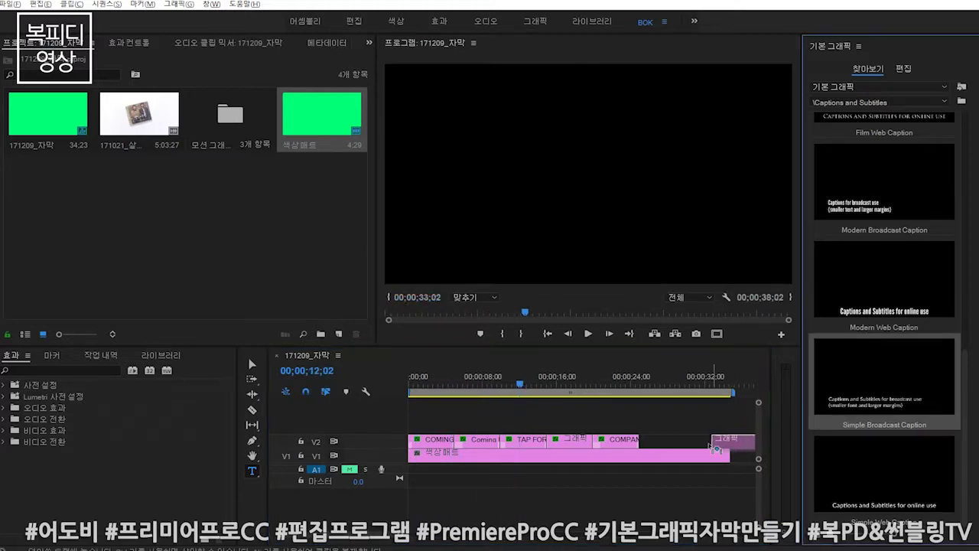
click(553, 390)
mouse_move(554, 389)
mouse_down()
mouse_move(690, 392)
mouse_move(345, 394)
mouse_up()
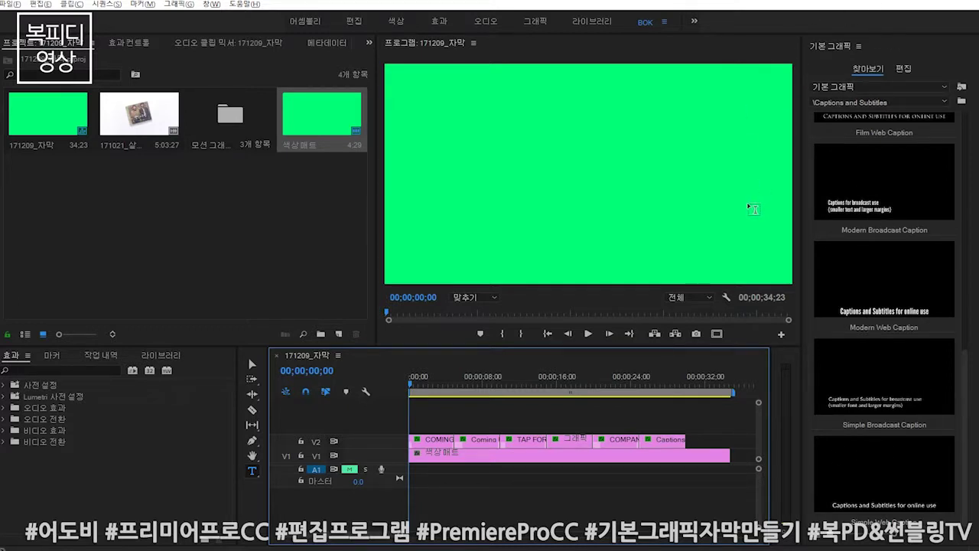
mouse_move(458, 383)
mouse_down()
mouse_move(616, 388)
mouse_move(637, 400)
mouse_move(662, 388)
mouse_up()
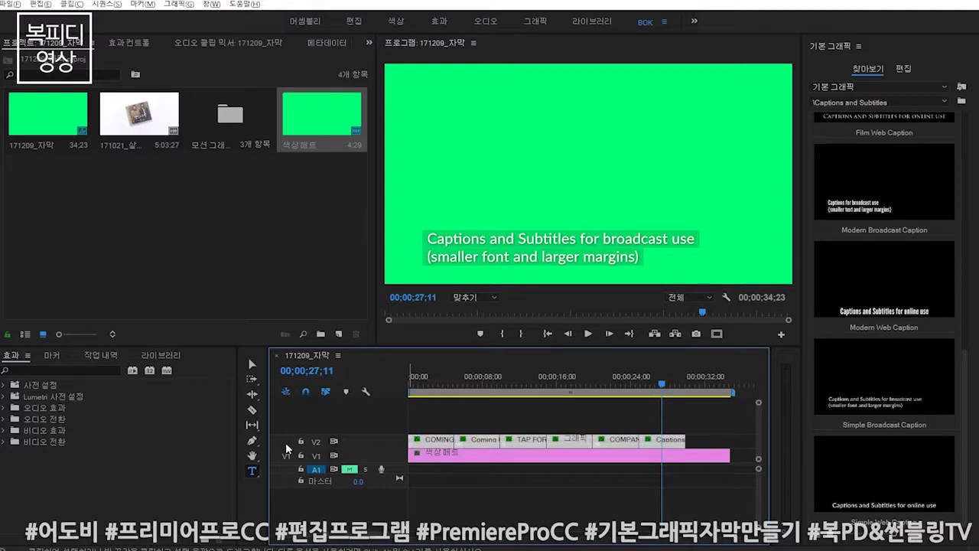
Step: Delete the V2 titles, type a random-letter text line near the frame bottom, and select its clip
key(Delete)
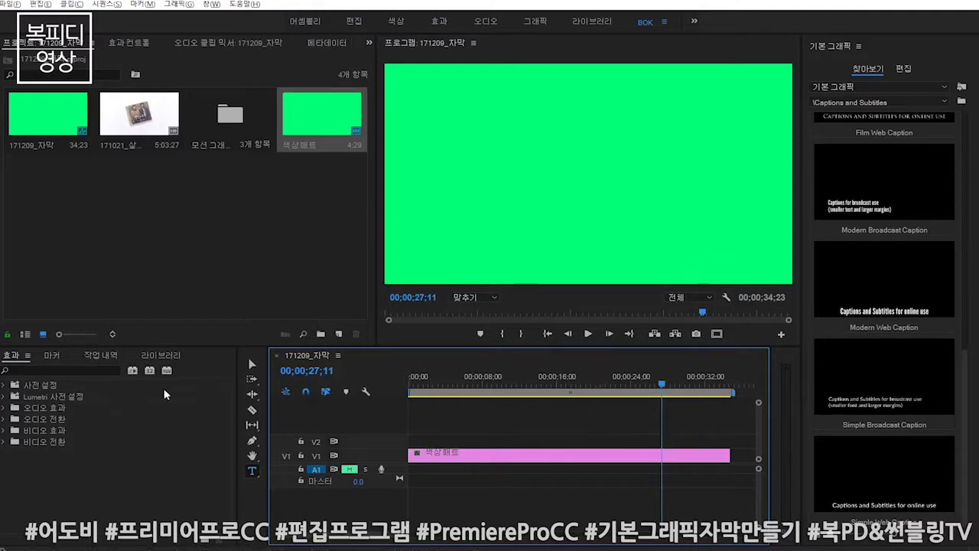
click(252, 472)
click(504, 242)
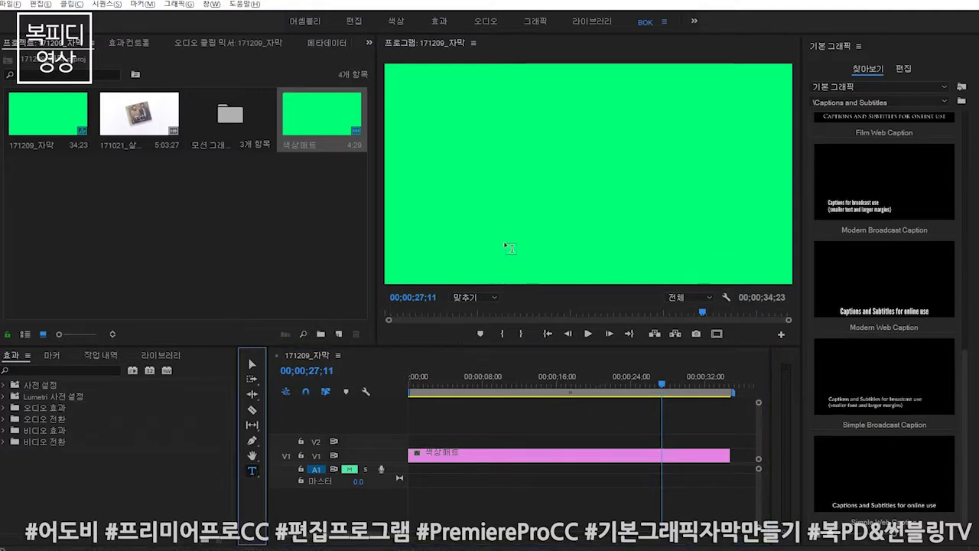
text(jfksdljfkldskfljdsklfjkdlsjfkldsjfkldsklfjklsd)
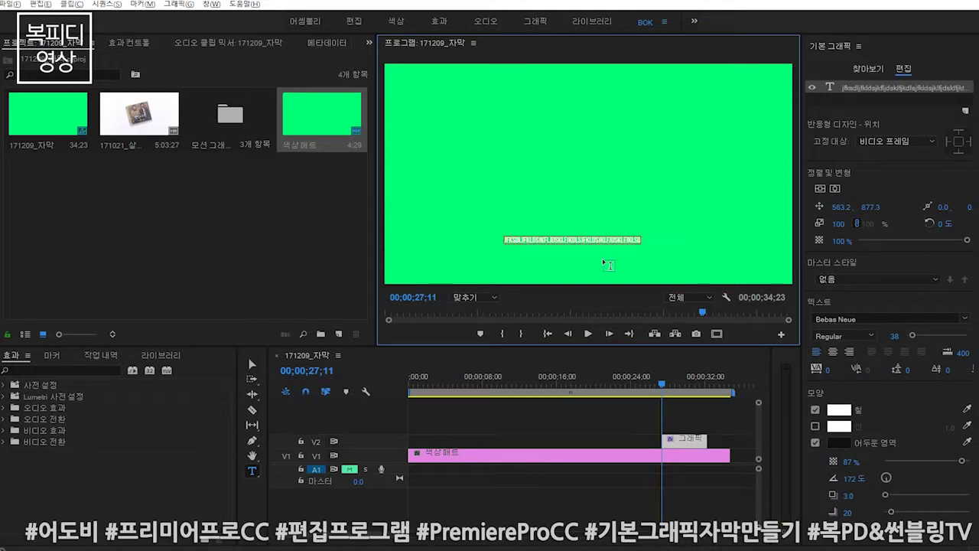
click(585, 442)
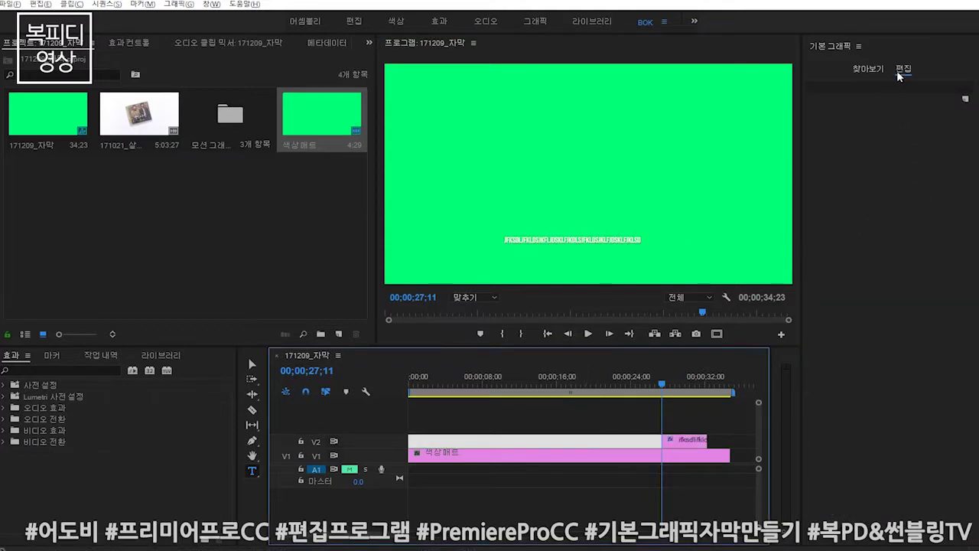
click(685, 440)
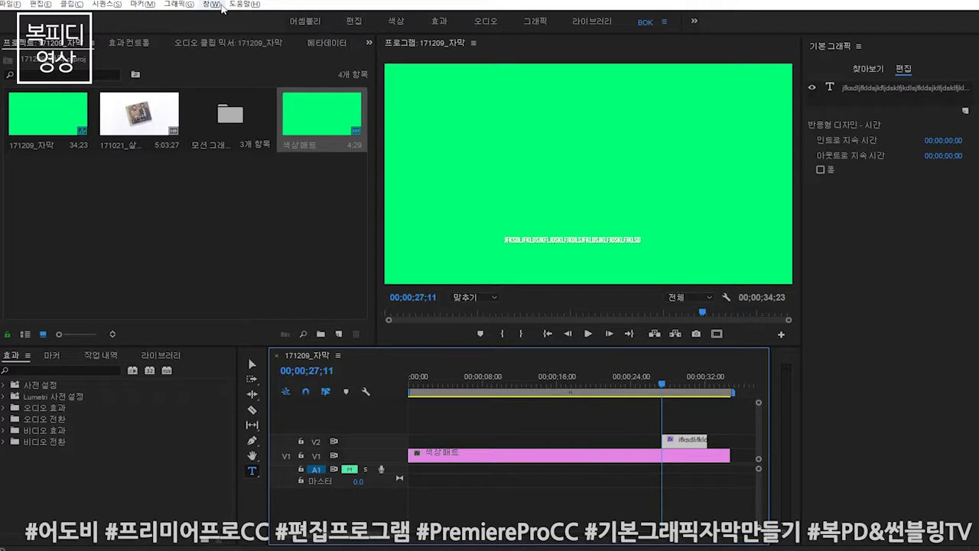
click(854, 47)
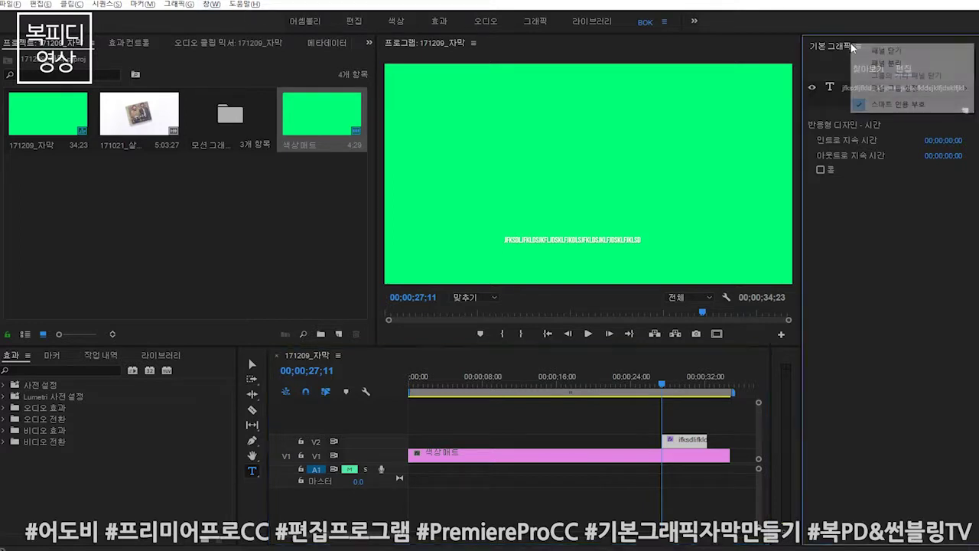
Step: Undock Essential Graphics, move the text clip to 00;00;00;00, widen the monitor, and view Effect Controls
click(887, 63)
drag(754, 440, 492, 448)
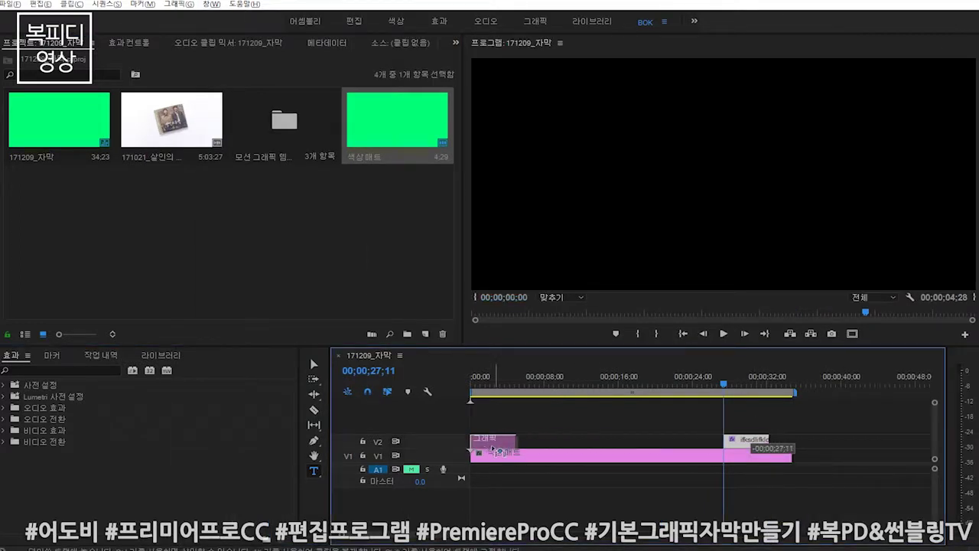
drag(470, 386, 485, 394)
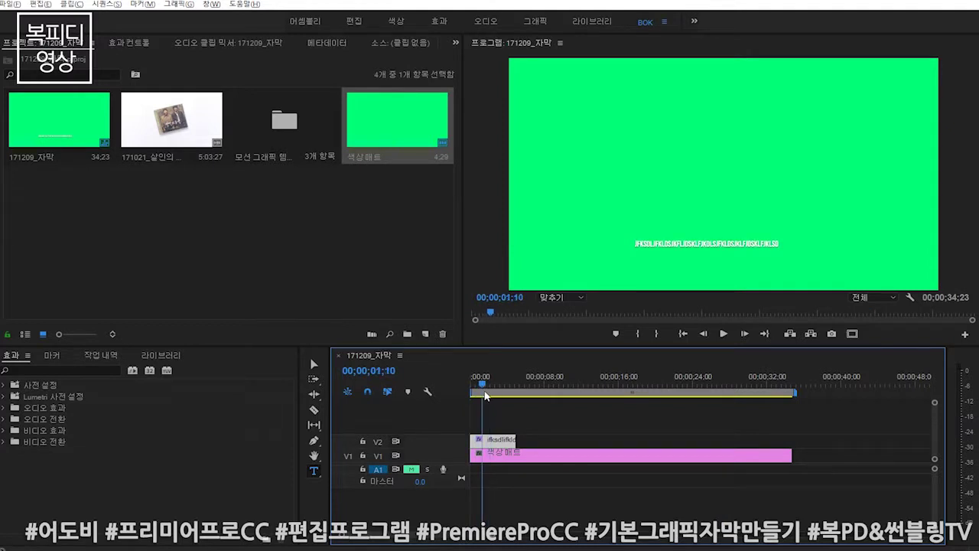
drag(463, 162, 291, 179)
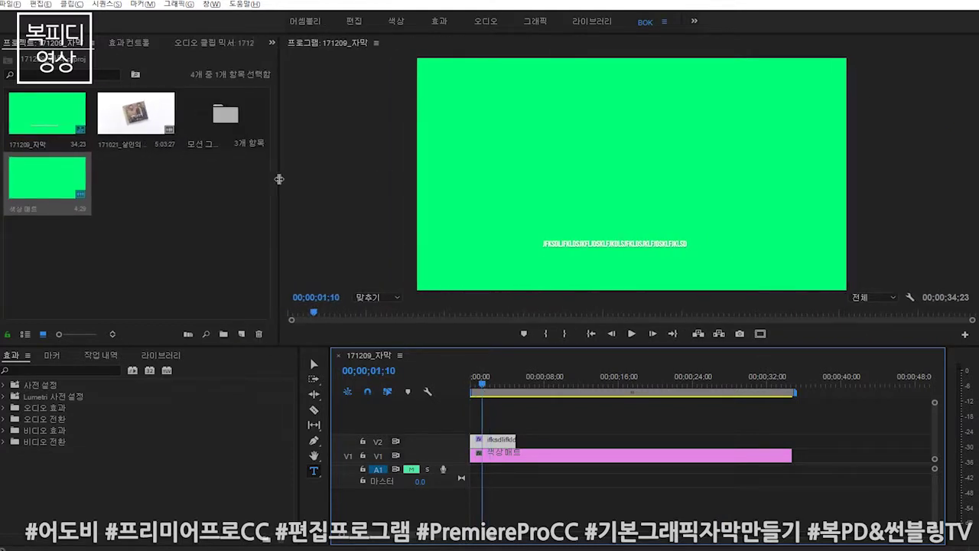
drag(291, 180, 294, 180)
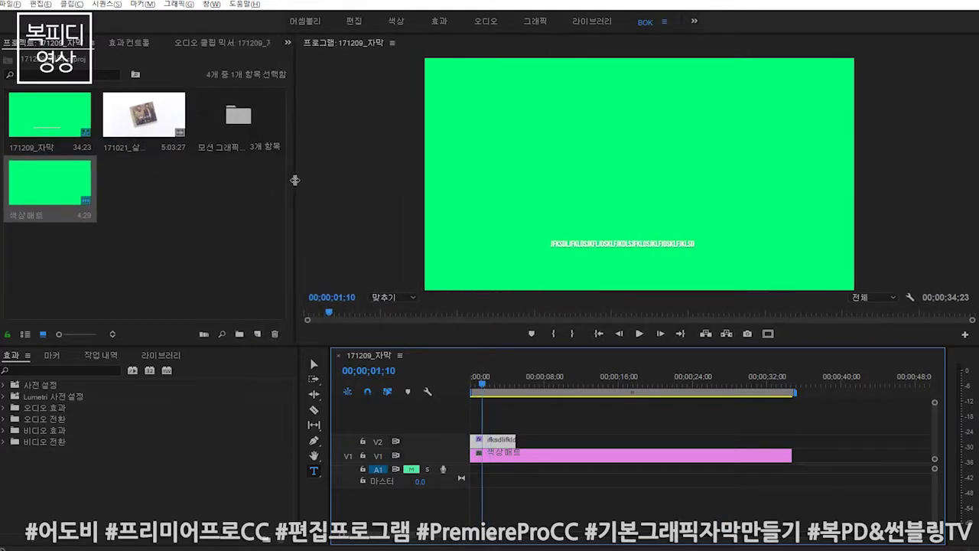
click(130, 43)
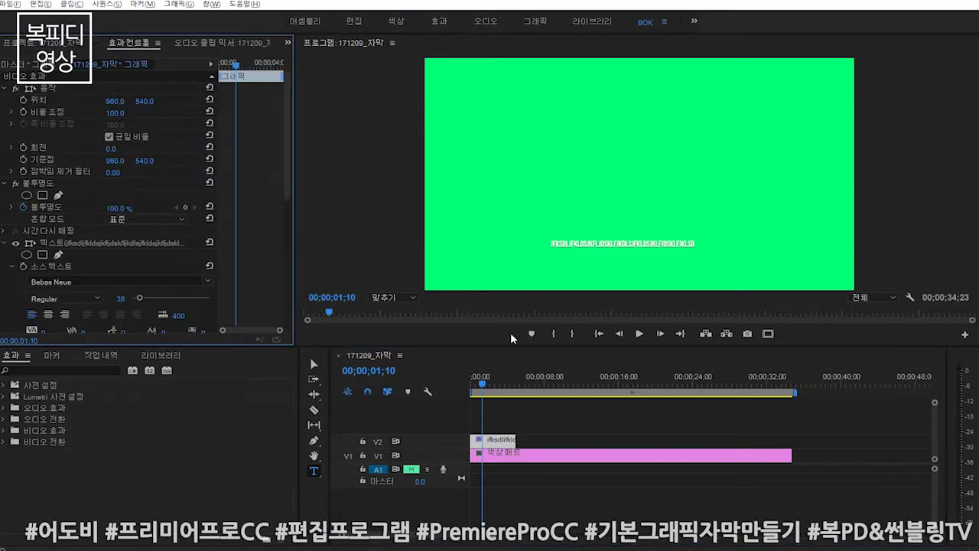
Step: Drag the random-letter text up from the bottom to just above the frame centre
drag(491, 386, 486, 386)
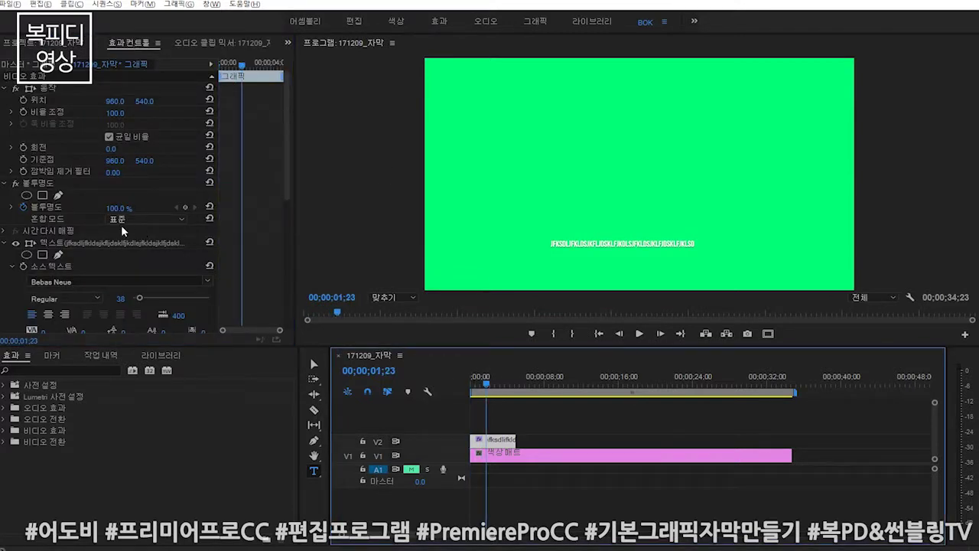
scroll(153, 234, down, 2)
scroll(264, 250, down, 1)
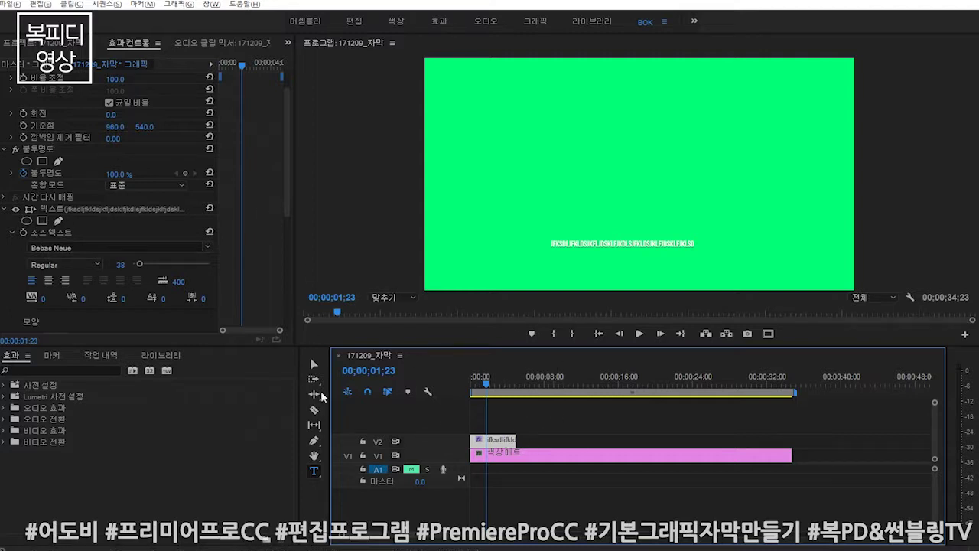
click(314, 364)
click(670, 253)
drag(670, 253, 664, 197)
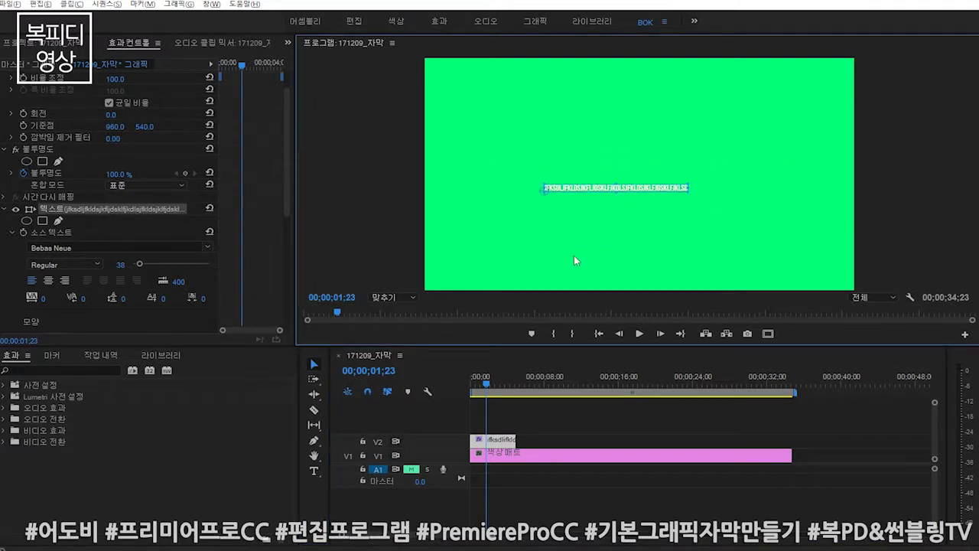
mouse_move(636, 190)
mouse_down()
mouse_move(698, 186)
mouse_move(699, 173)
mouse_move(680, 174)
mouse_up()
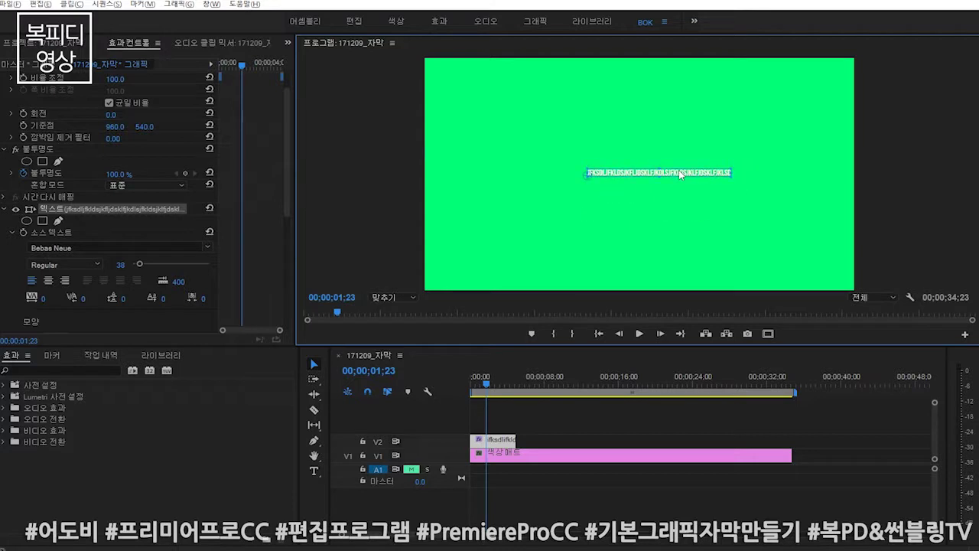